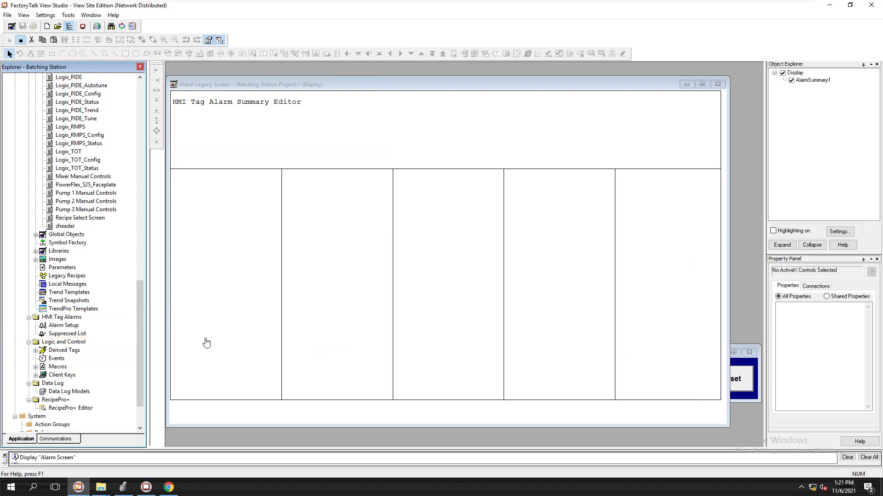
Switch to the Batching Station Client and open the Alarms screen.
click(146, 488)
click(305, 453)
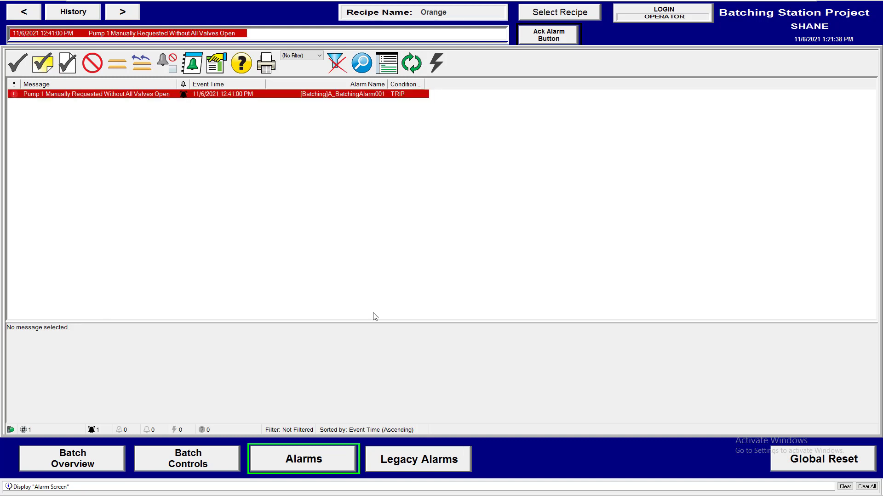
key(super)
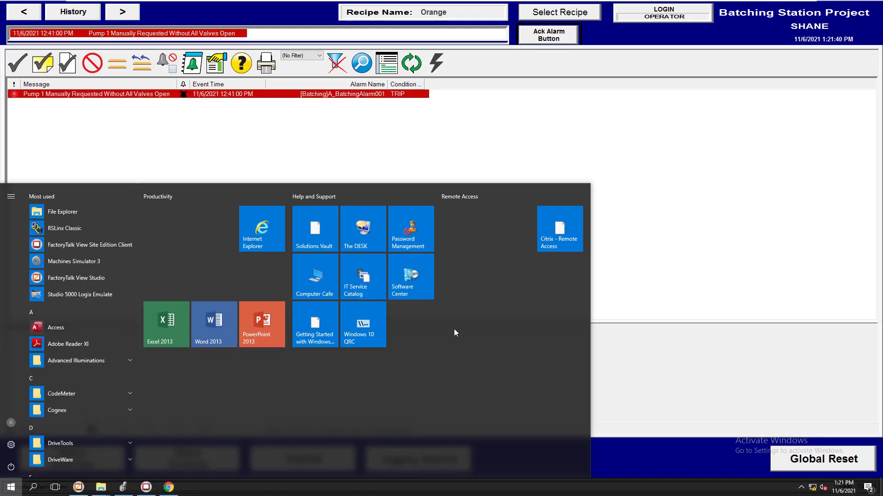
click(781, 315)
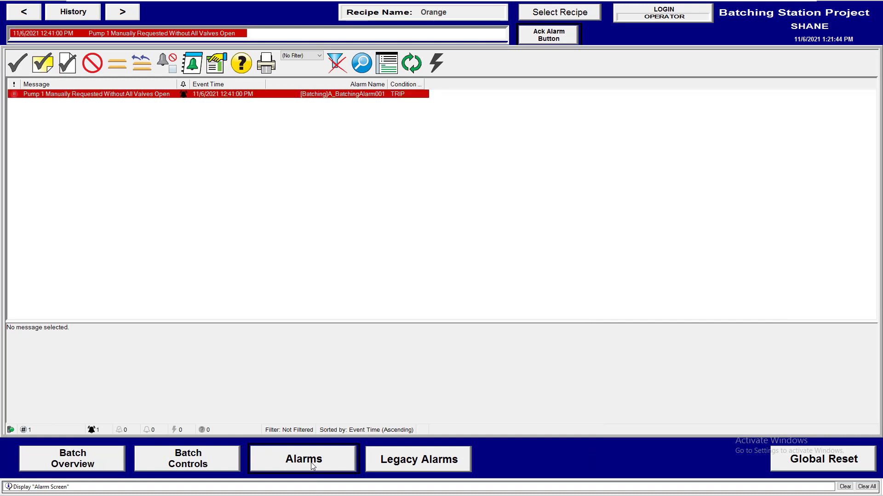
View the batch overview, then return to the Alarms screen and show the details of the Pump 1 manual request alarm.
click(74, 459)
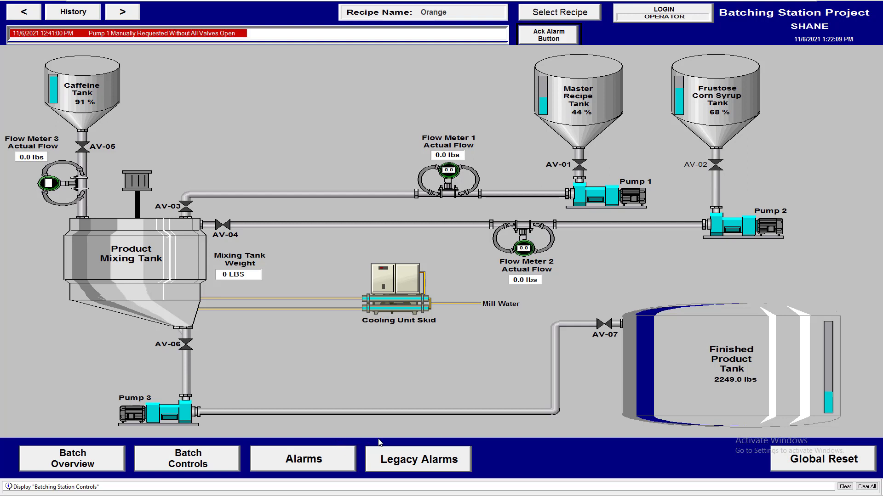
click(334, 461)
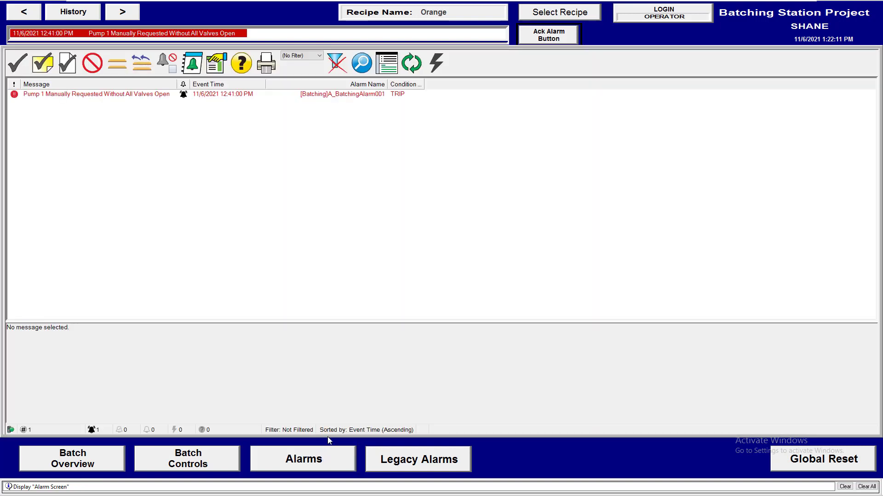
click(161, 94)
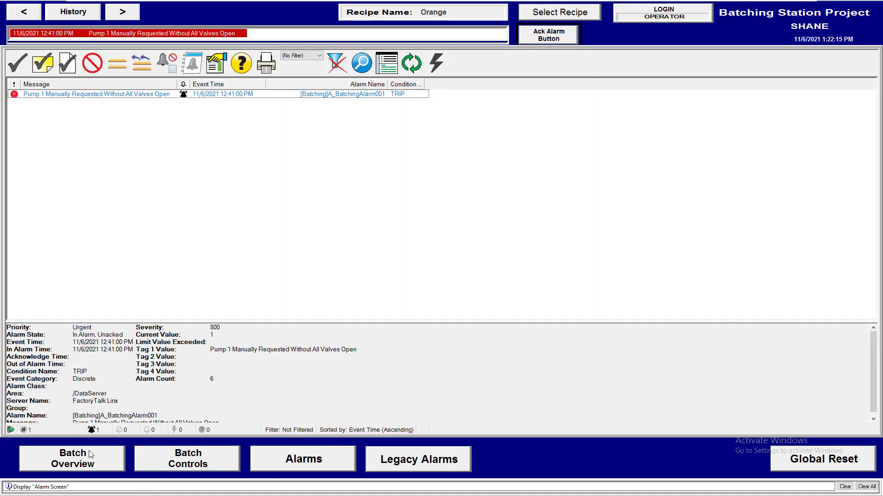
Switch to Logix Designer, open the _5FOF_AlmdsRoutine and review the ALMD configuration of A_BatchingAlarm001.
key(super)
click(122, 487)
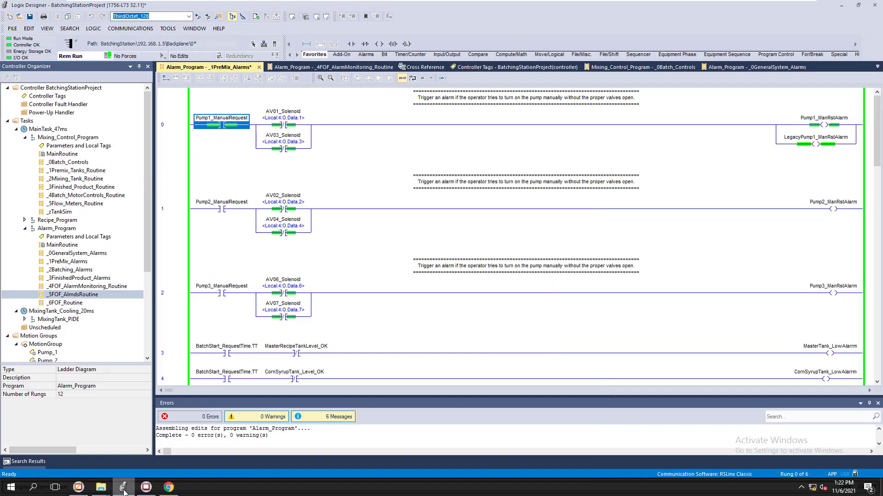
double_click(72, 296)
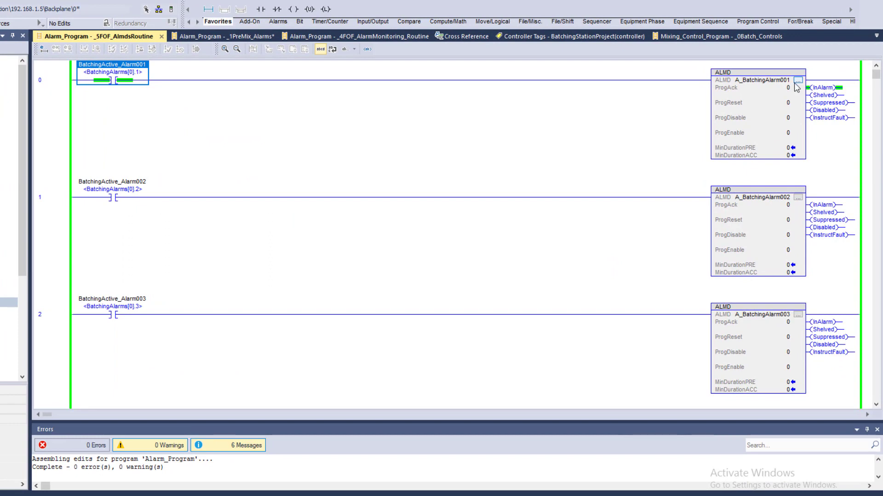
click(801, 88)
click(798, 81)
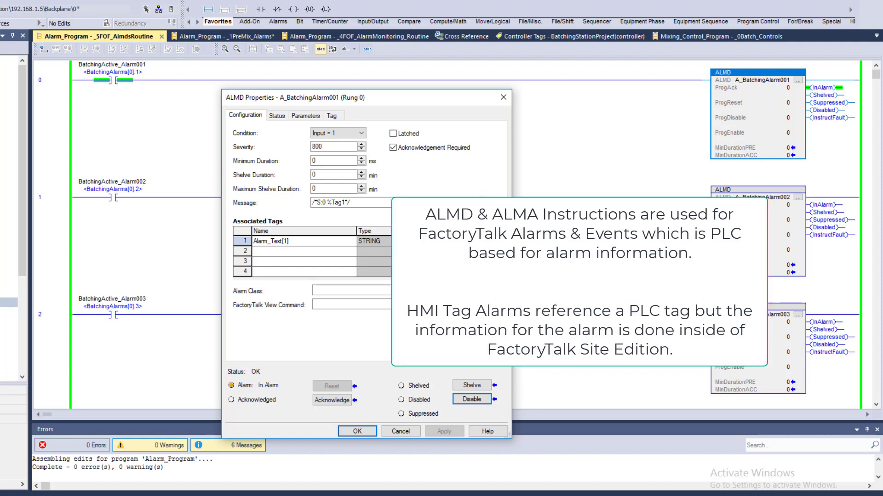
click(357, 431)
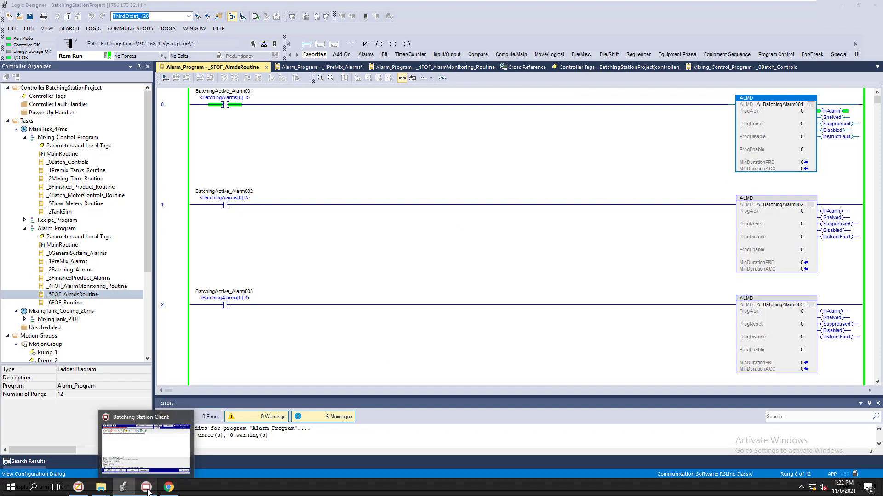
Switch to the Batching Station Client, acknowledge all alarms in the legacy alarm summary and review its filter criteria.
click(147, 491)
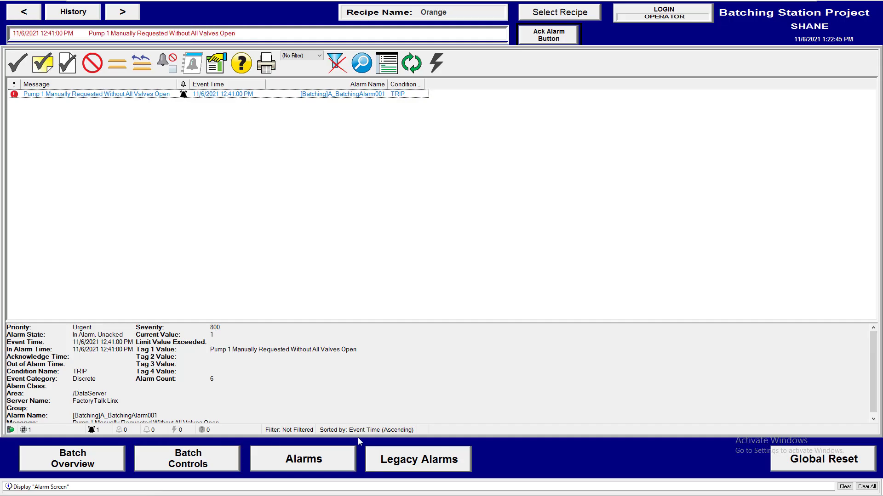
click(409, 458)
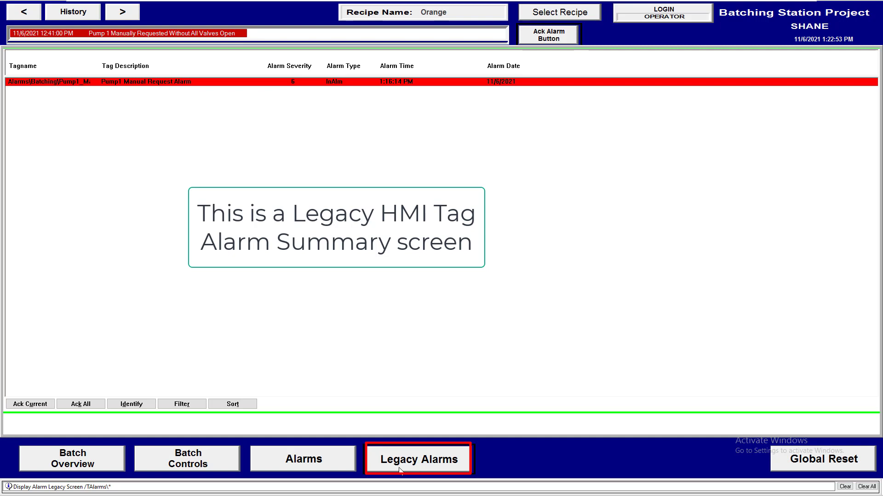
click(84, 407)
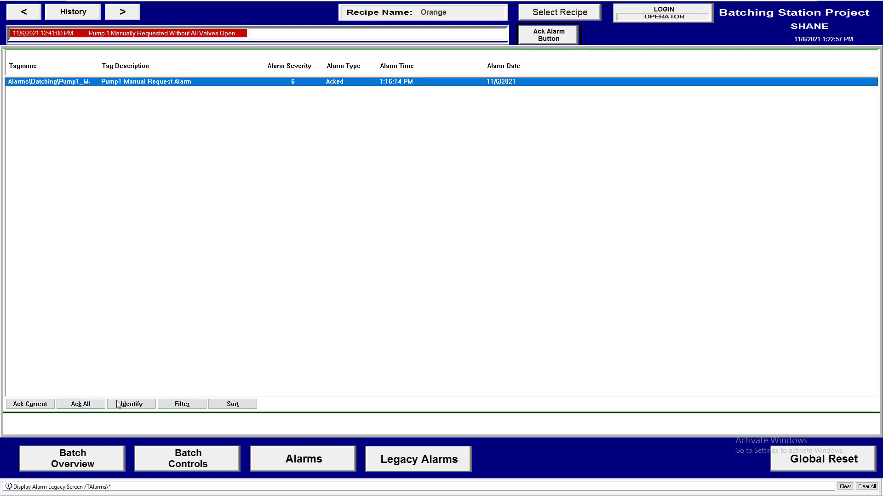
click(194, 405)
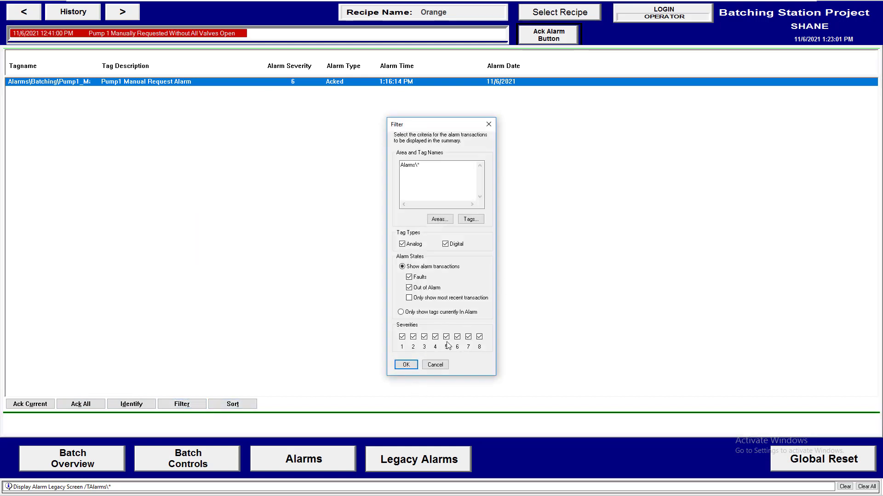
click(432, 366)
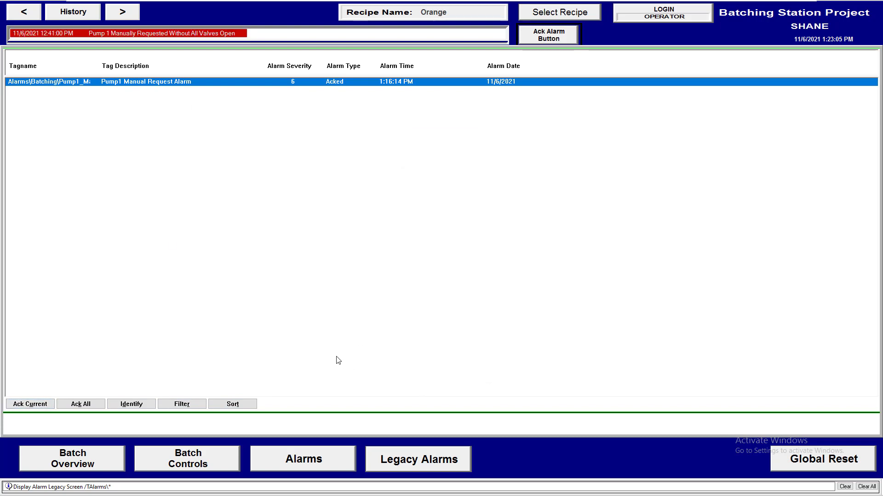
Switch to Logix Designer and cross-reference BatchingActive_Alarm001 to its latch rung in the _4FOF_AlarmMonitoring_Routine.
key(super)
click(124, 487)
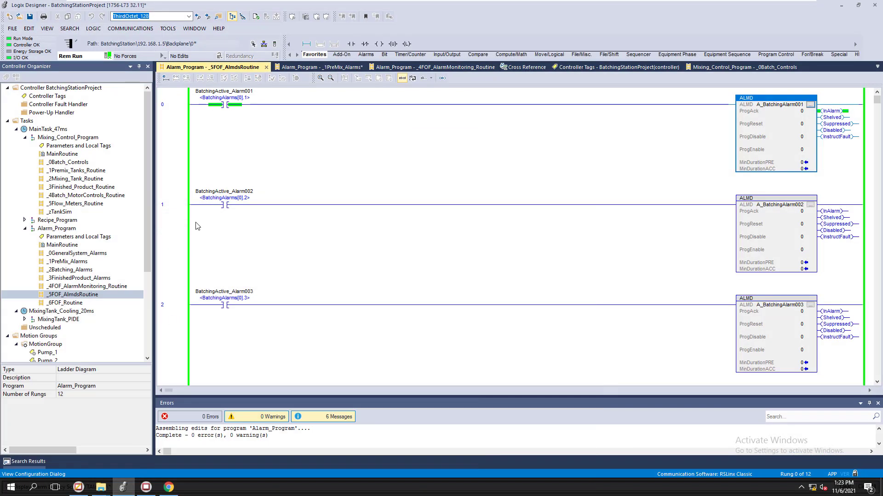
right_click(226, 98)
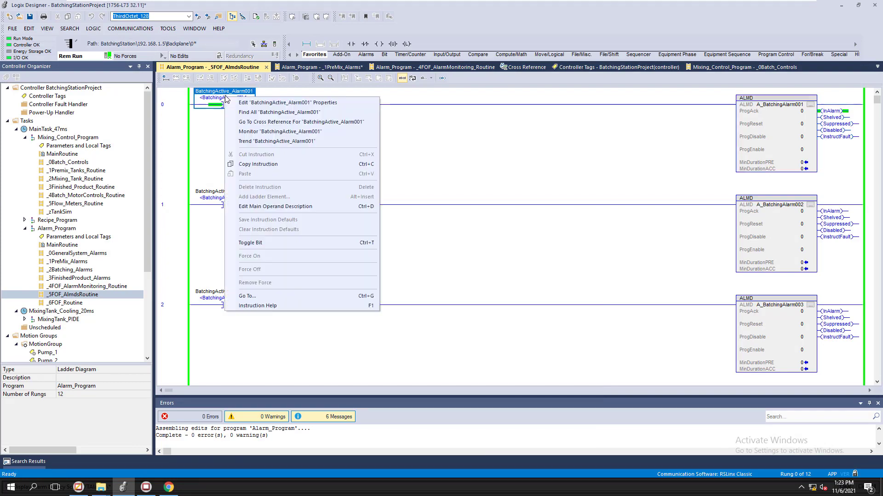
click(268, 122)
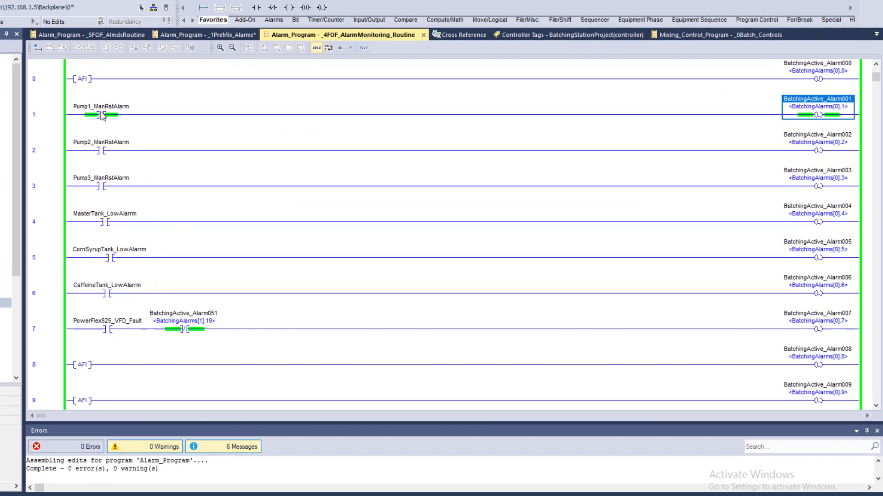
click(218, 134)
Cross-reference Pump1_ManRstAlarm to its output coil in the _1PreMix_Alarms routine.
right_click(105, 114)
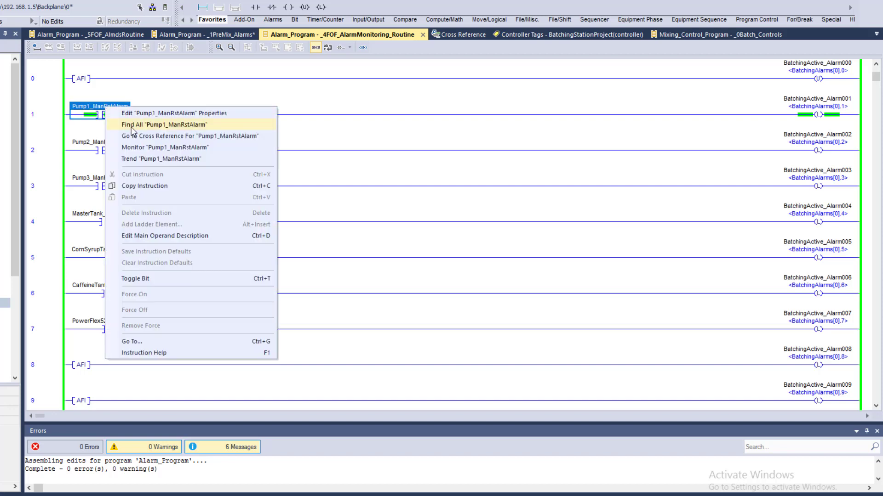
click(125, 133)
double_click(60, 105)
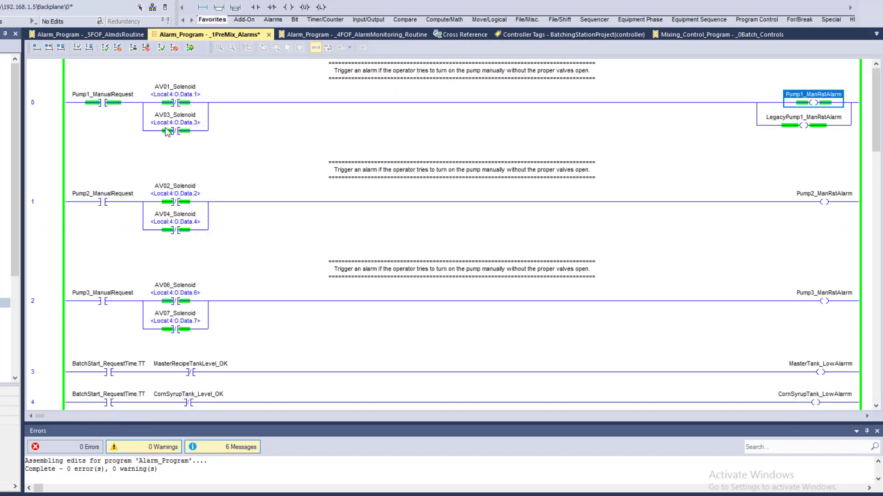
Toggle the Pump1_ManualRequest bit on rung 0 of the _1PreMix_Alarms routine.
click(108, 106)
right_click(109, 109)
click(134, 219)
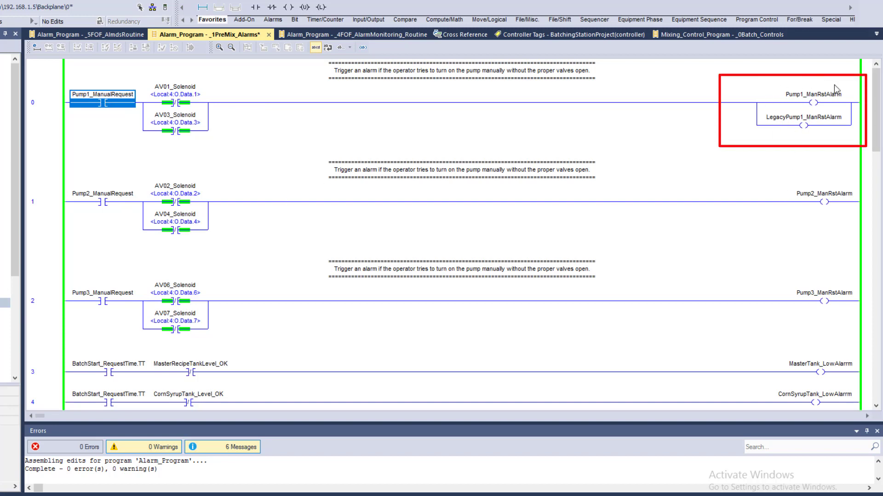
Examine the Pump1_ManRstAlarm and LegacyPump1_ManRstAlarm coils on rung 0.
mouse_move(830, 120)
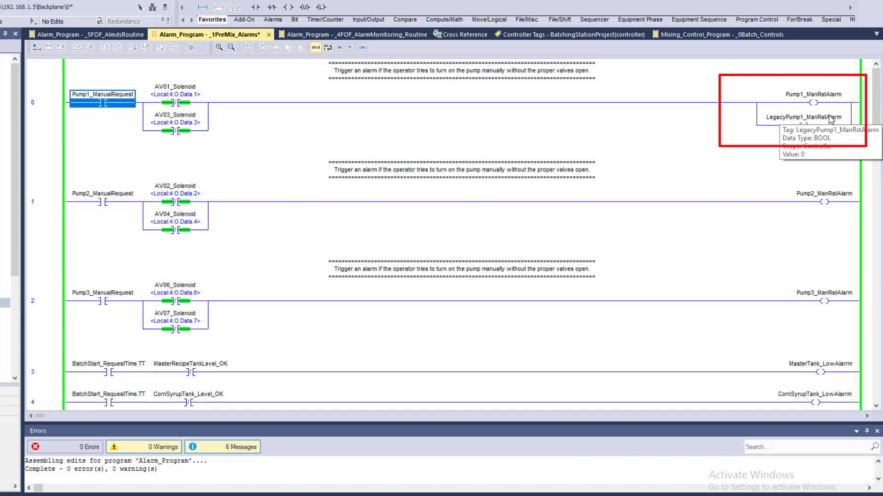
click(805, 98)
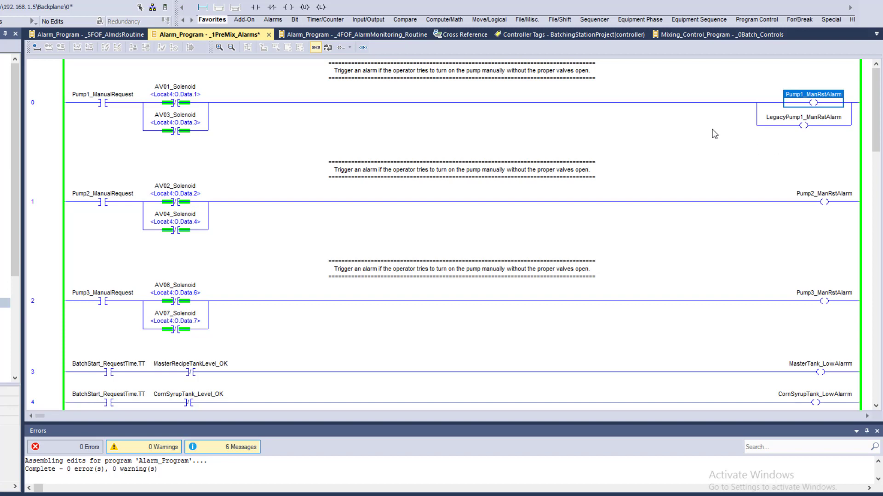
click(781, 118)
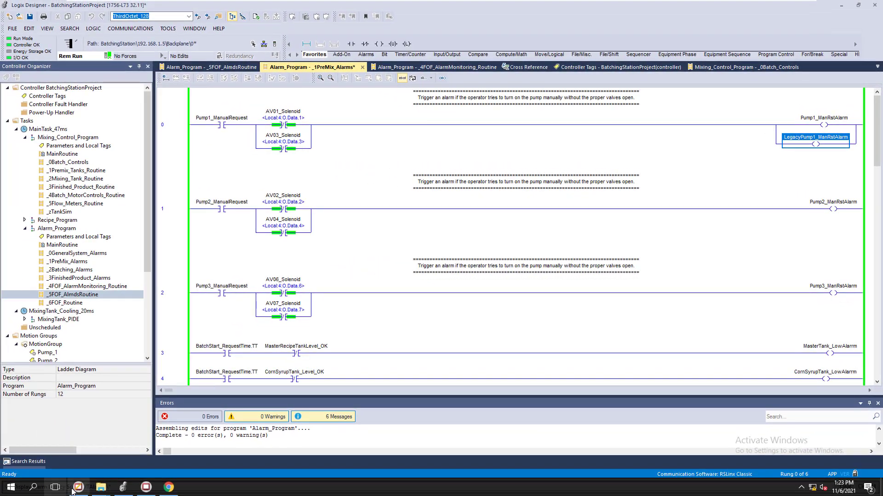
Switch to FactoryTalk View Studio and close the Alarm Legacy Screen display.
click(77, 487)
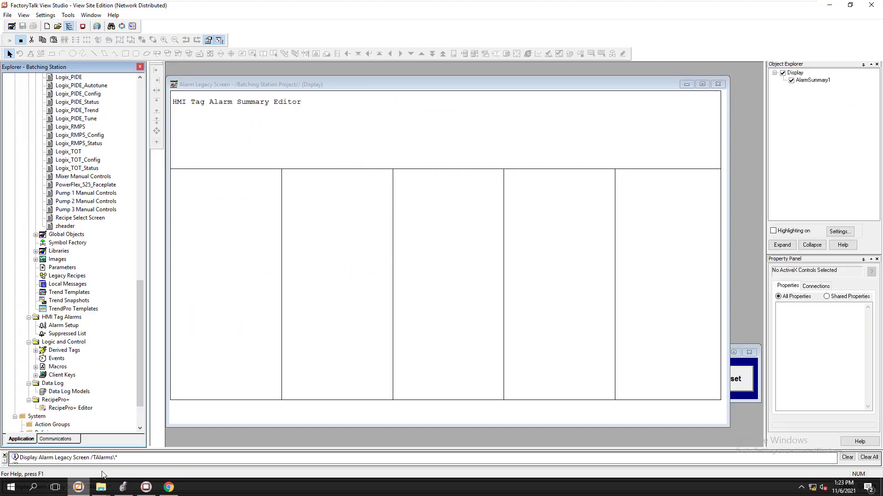
drag(139, 345, 147, 227)
click(718, 89)
click(718, 85)
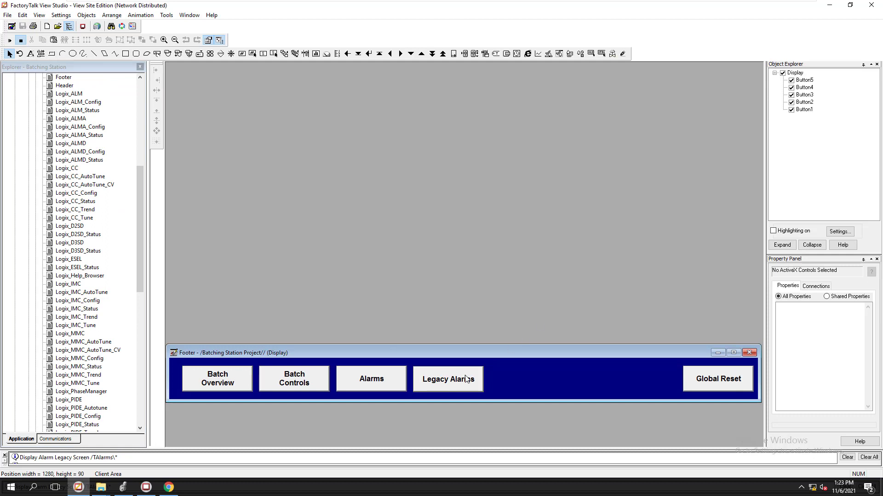
Open the HMI Tags editor and move it and the Footer display higher in the workspace.
drag(512, 351, 511, 258)
drag(142, 281, 146, 173)
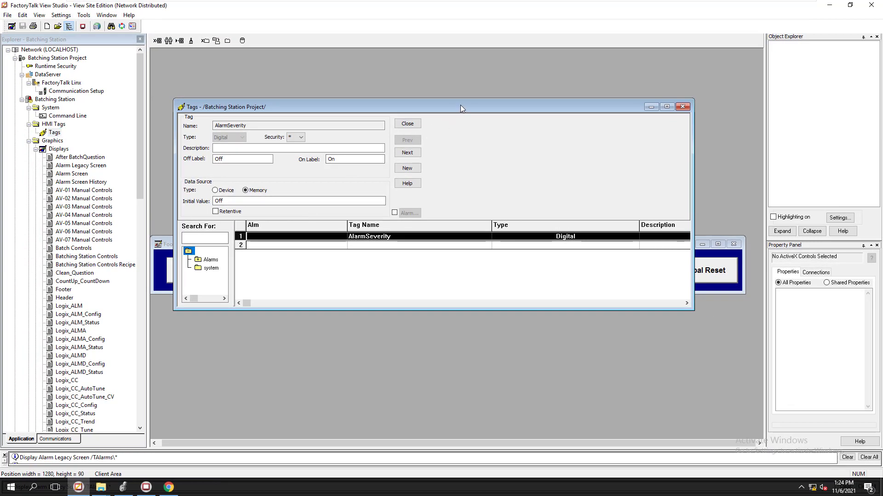
drag(460, 105, 488, 72)
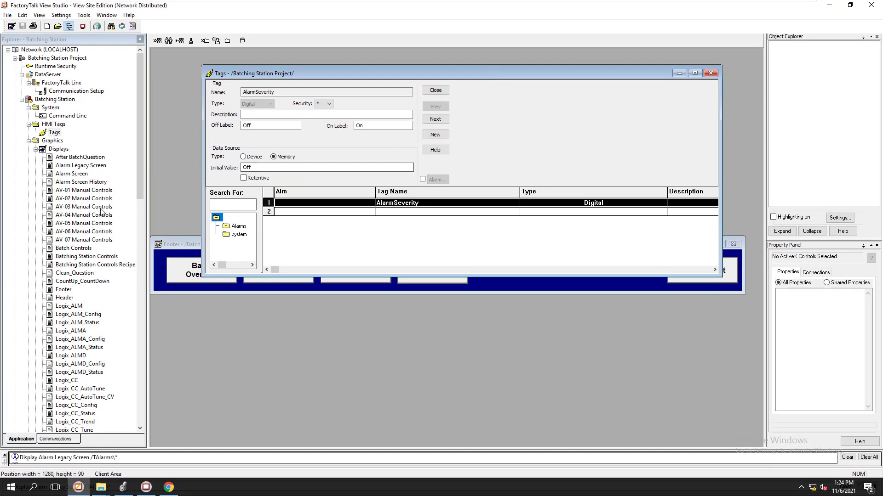
Open the AV-01 Manual Controls display and check the properties of the Open button's text.
double_click(83, 190)
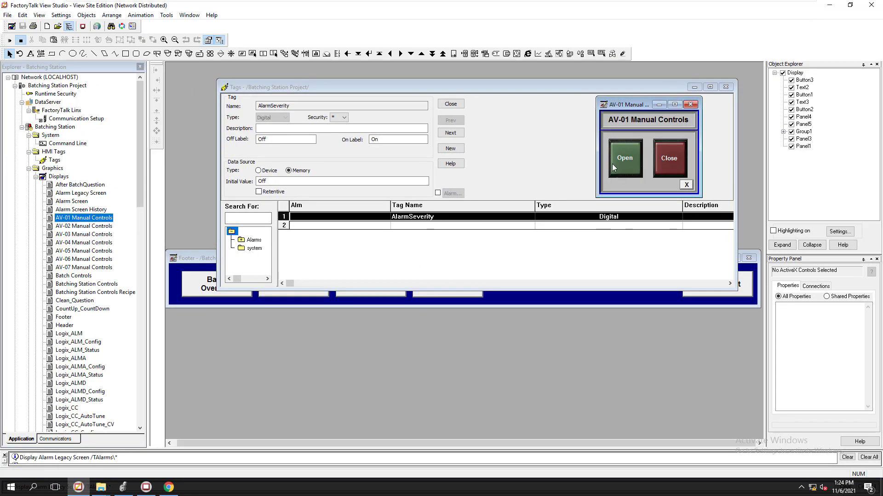
double_click(625, 159)
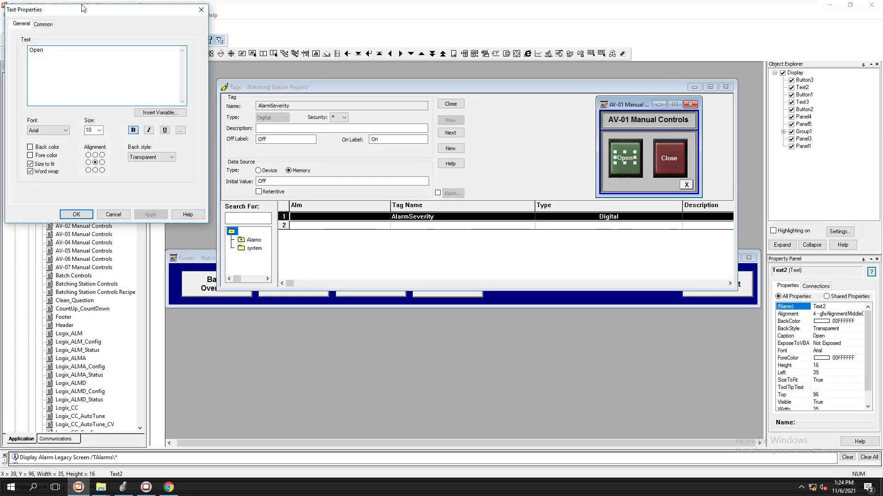
drag(167, 11, 232, 59)
click(266, 60)
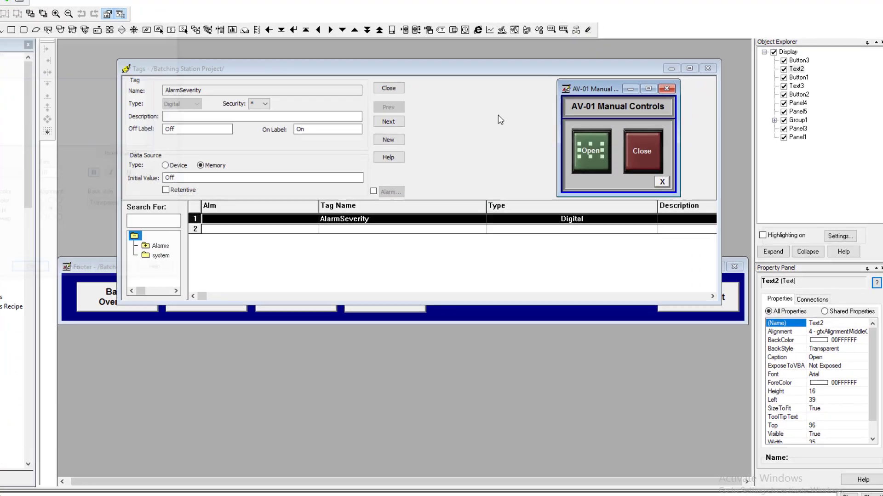
Inspect the visibility animation expression assigned to the Open text on the AV-01 Manual Controls display.
right_click(628, 157)
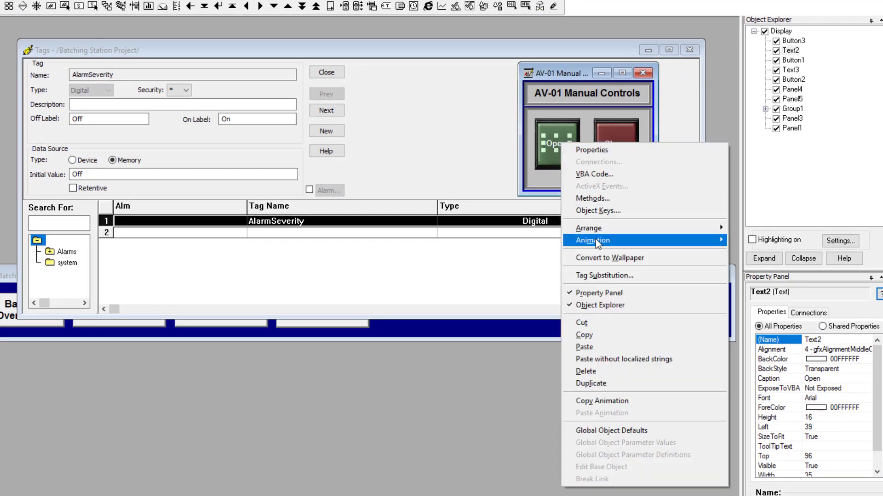
mouse_move(595, 240)
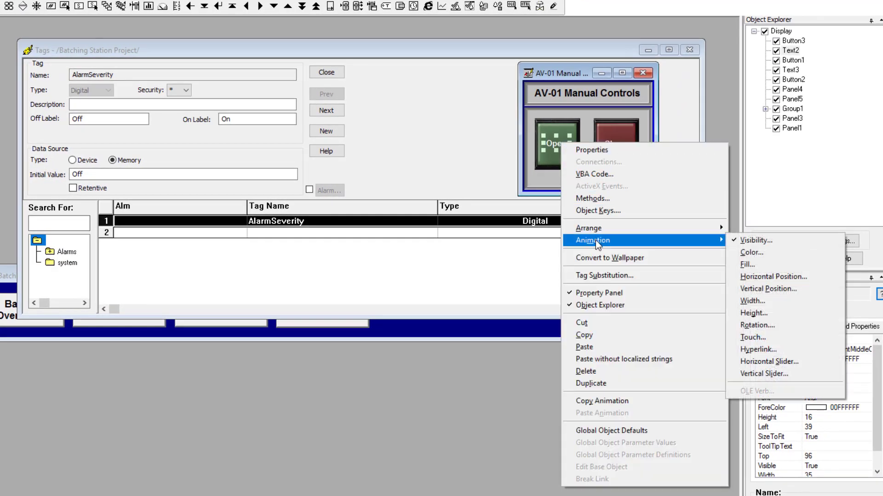
click(784, 241)
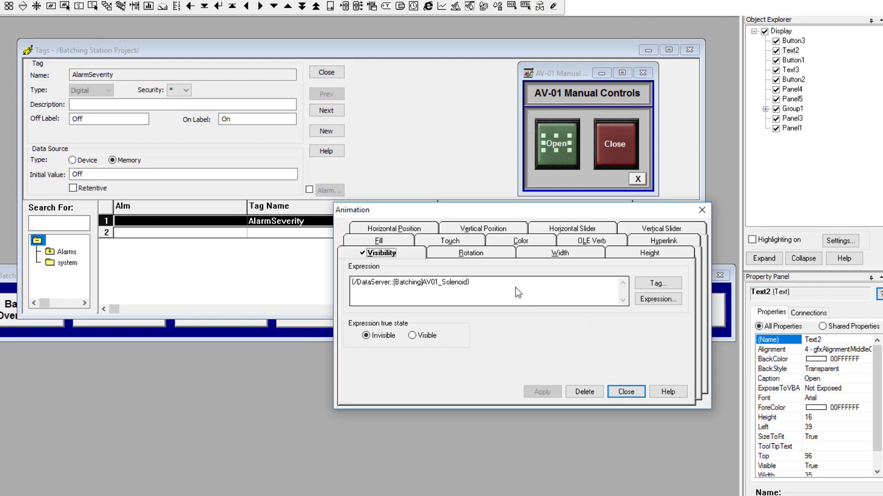
drag(515, 288, 343, 275)
click(624, 393)
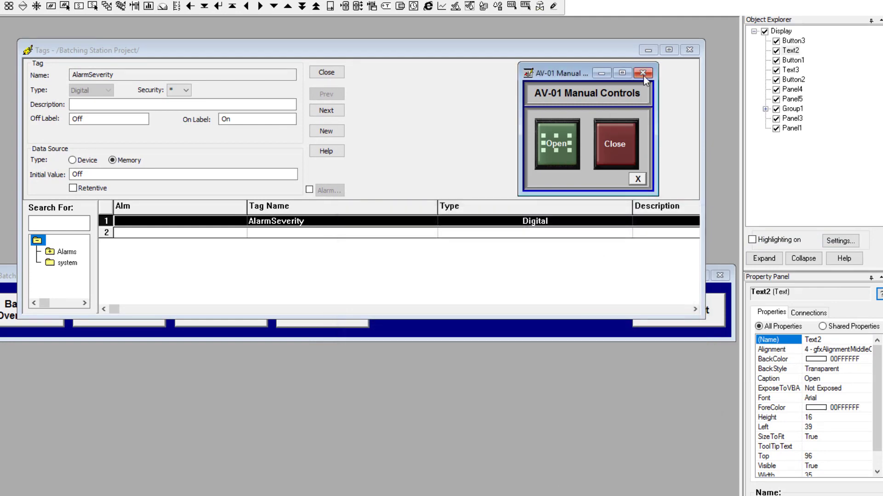
Close the AV-01 Manual Controls display, expand the Alarms tag folder and widen the folder tree in the Tags editor.
click(643, 73)
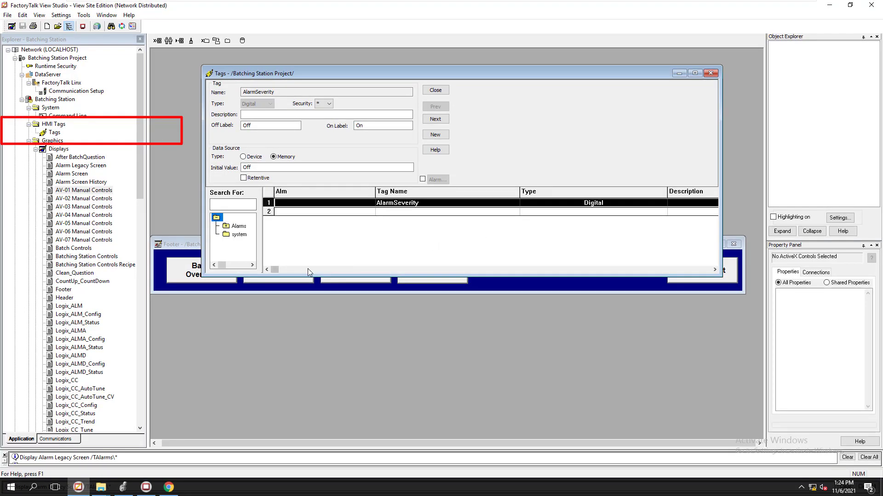
click(227, 228)
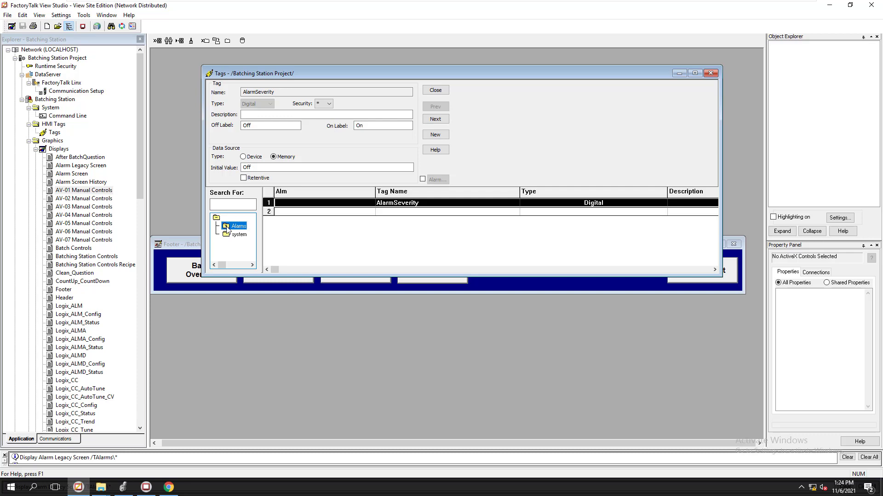
double_click(227, 229)
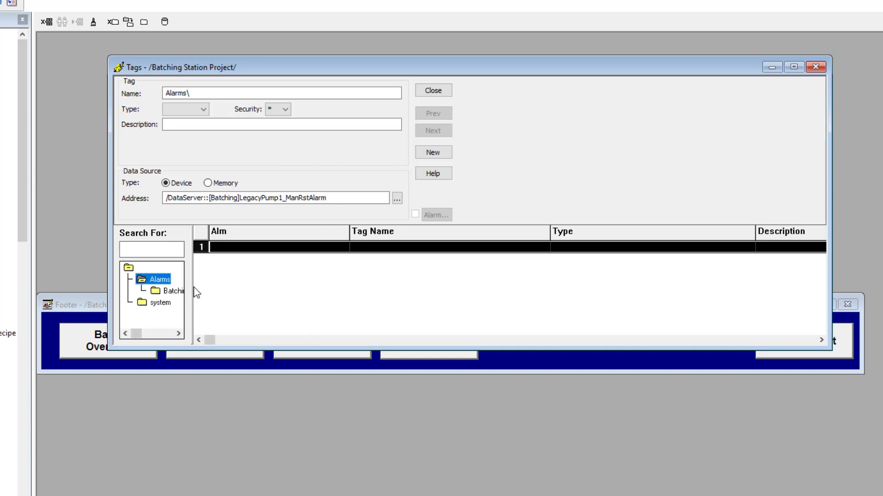
drag(193, 289, 254, 306)
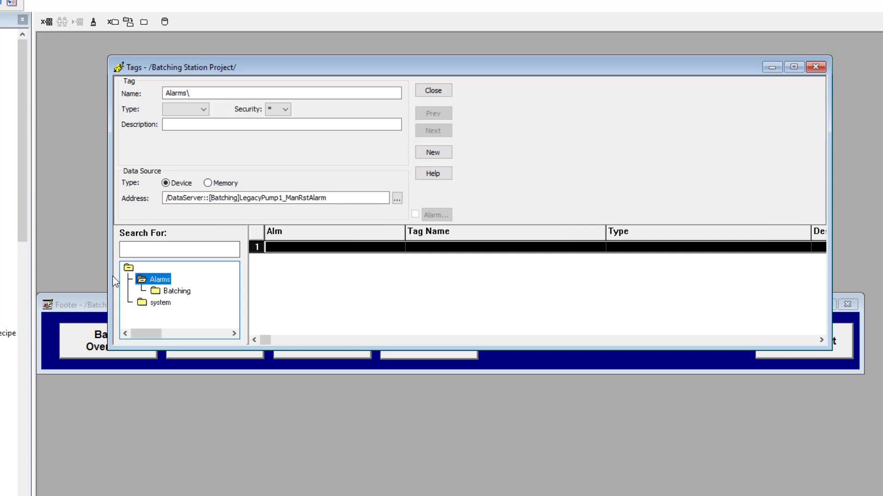
click(129, 269)
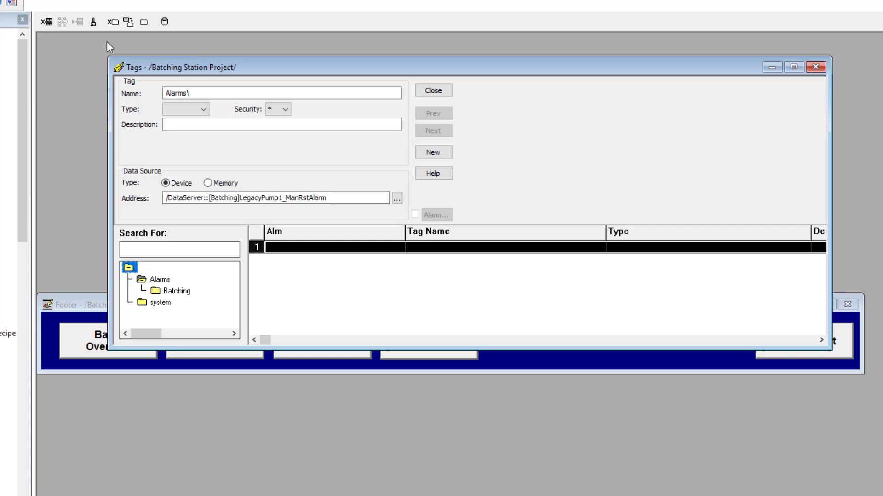
click(144, 22)
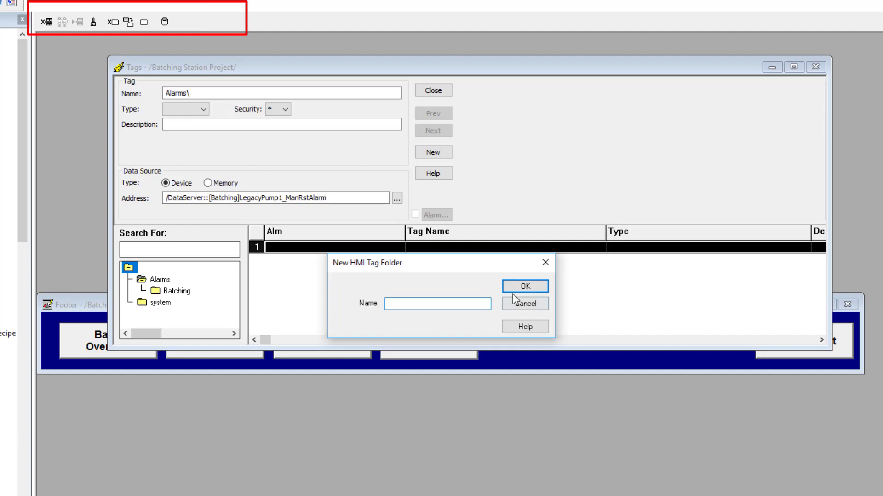
click(527, 302)
Open the Batching subfolder of the Alarms tag folder to show its HMI alarm tags.
click(160, 280)
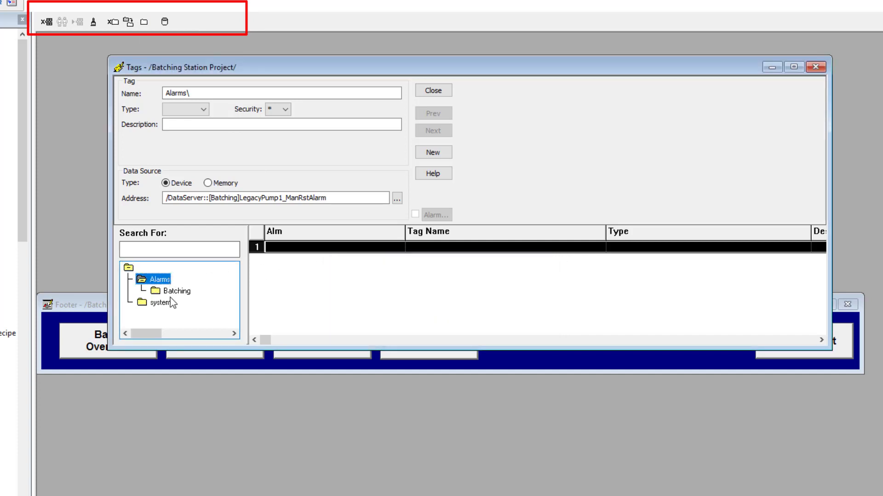
double_click(167, 281)
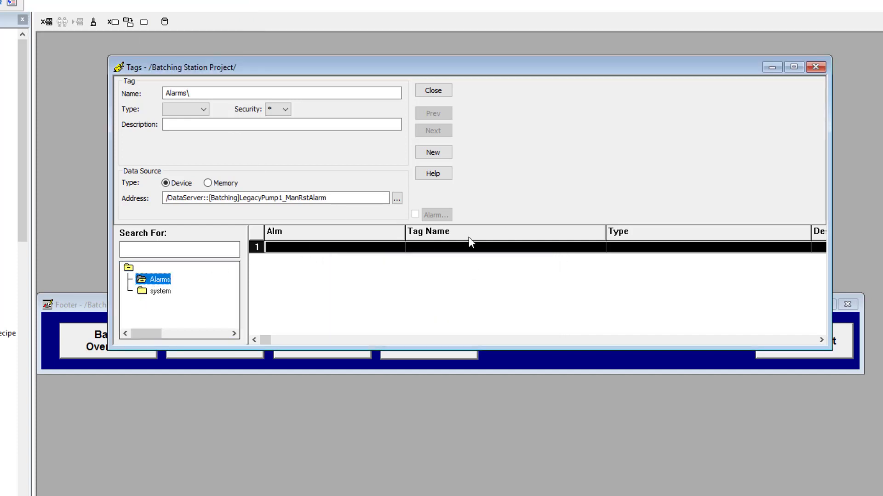
double_click(141, 281)
click(169, 293)
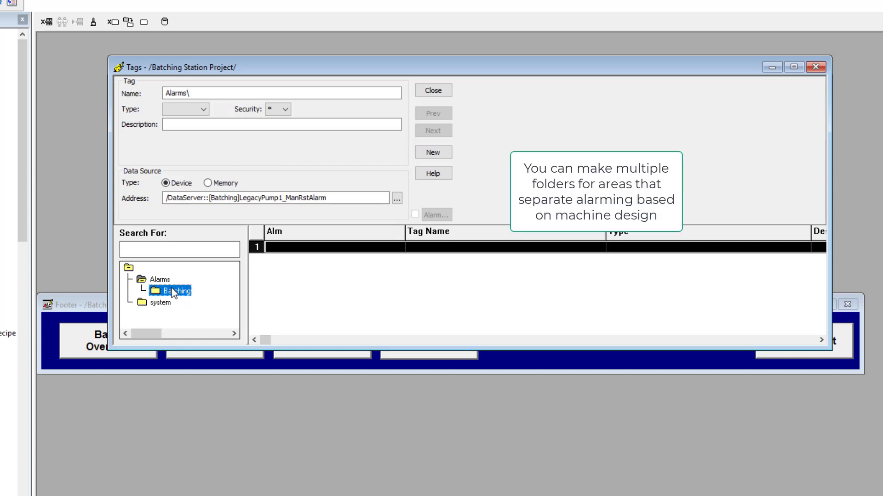
click(172, 294)
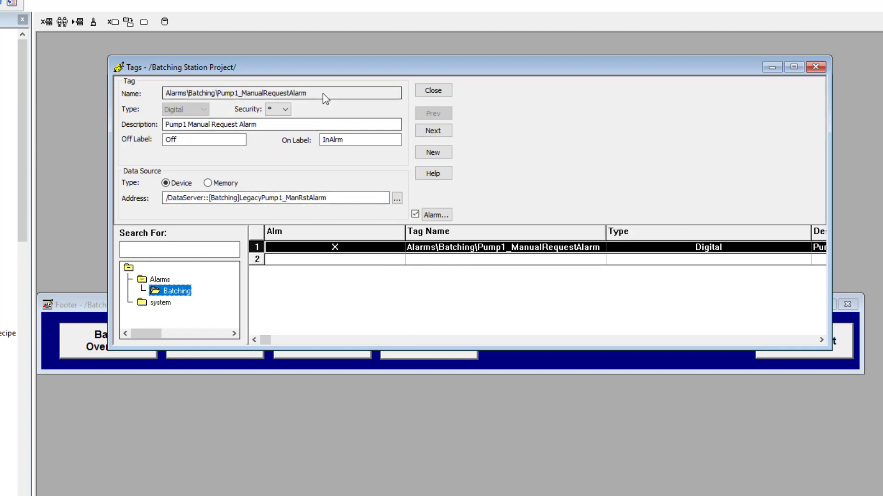
Review the device address, description and on label of the Pump1_ManualRequestAlarm tag.
drag(388, 198, 102, 203)
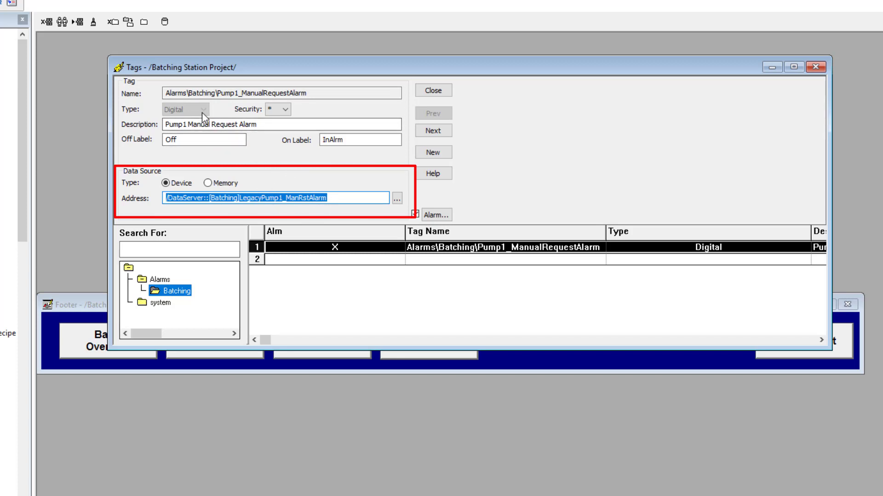
drag(258, 125, 142, 133)
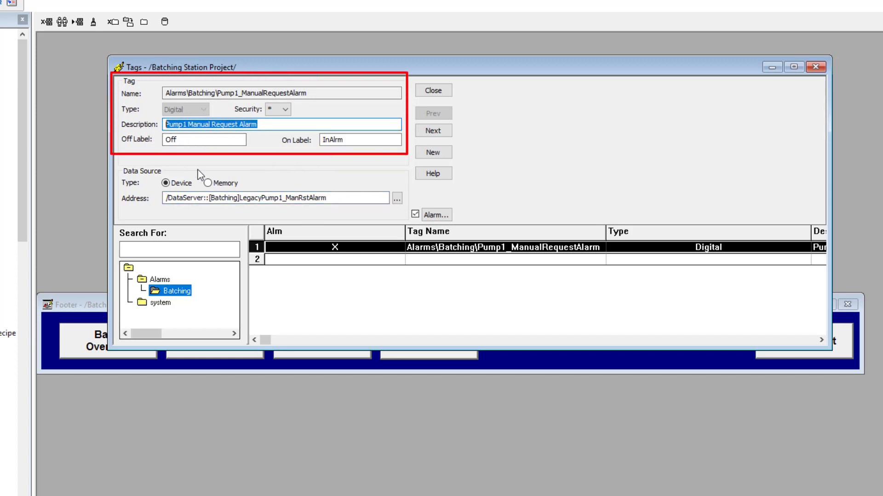
drag(352, 144, 324, 145)
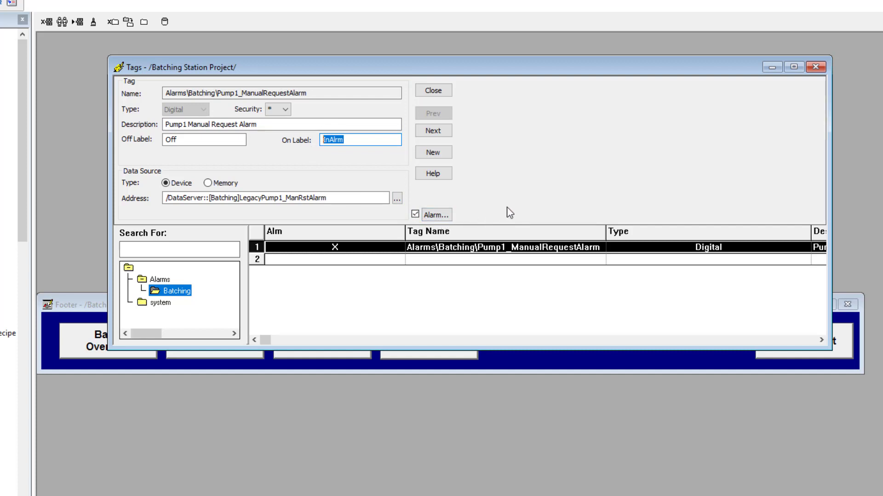
Open the digital alarm configuration of Pump1_ManualRequestAlarm and consult its linked help page on migrating legacy HMI alarms.
click(428, 216)
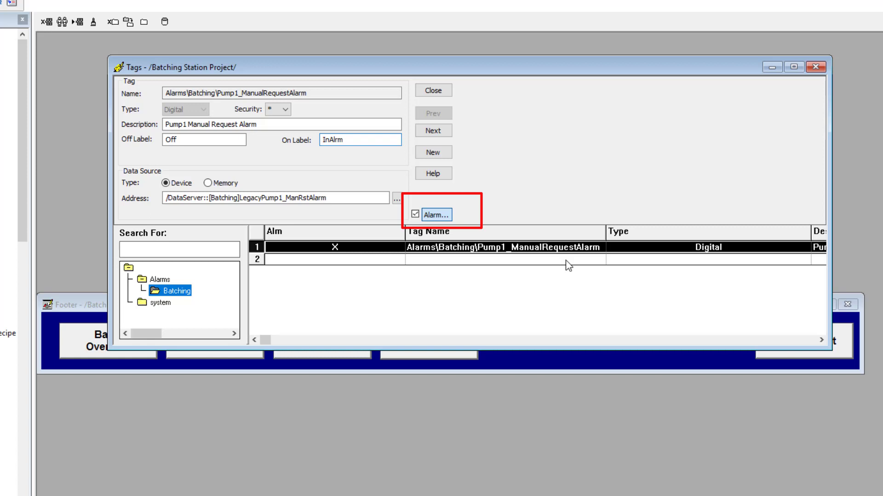
key(Return)
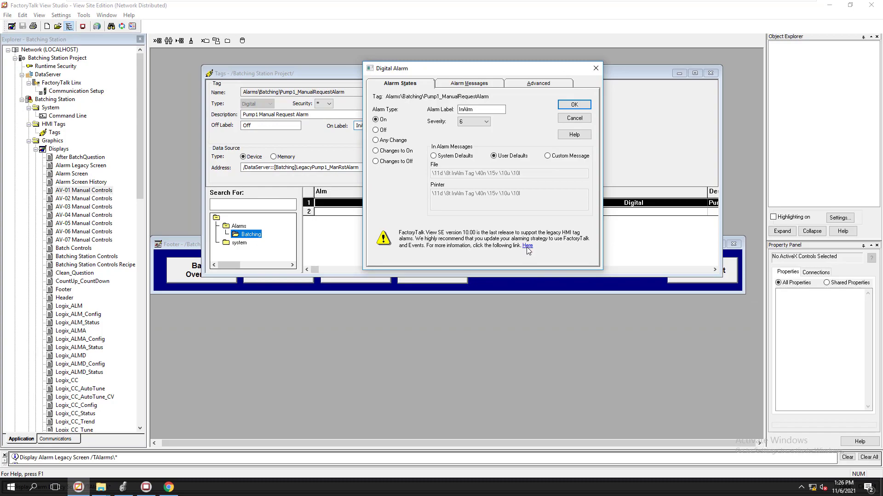
click(527, 246)
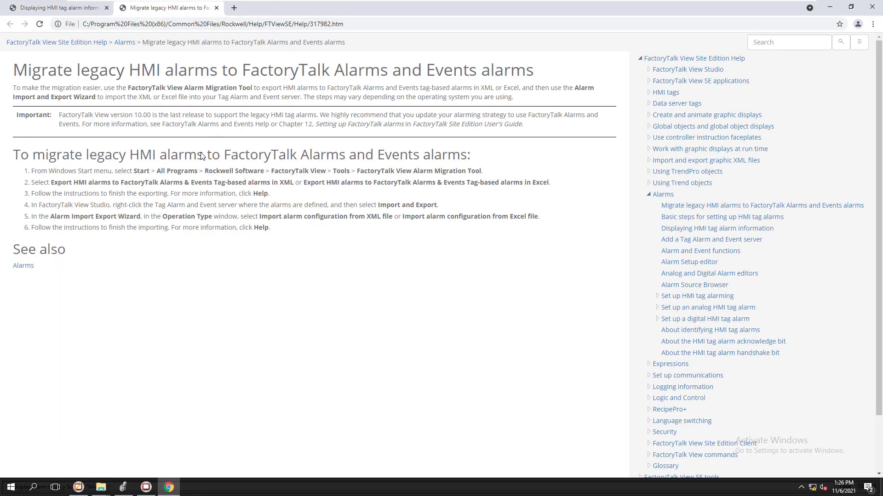
click(833, 10)
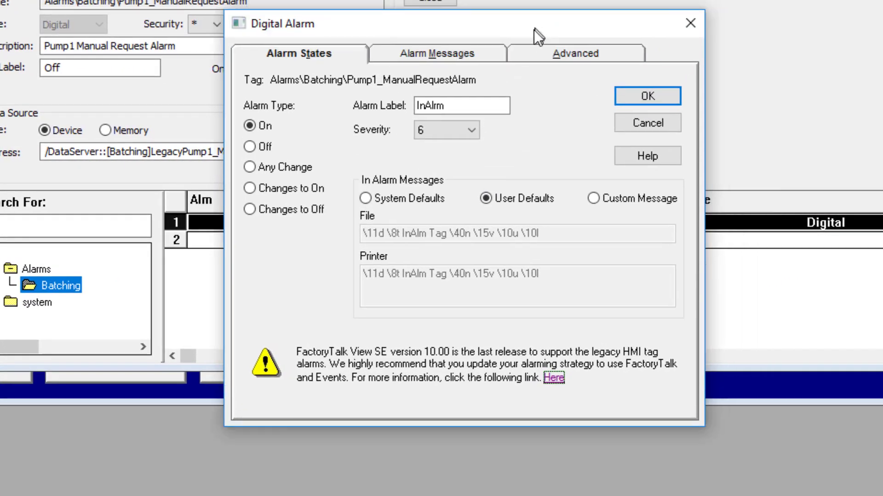
Inspect the alarm label and severity setting in the tag's digital alarm configuration, moving the dialog clear and reopening it.
drag(534, 29, 545, 95)
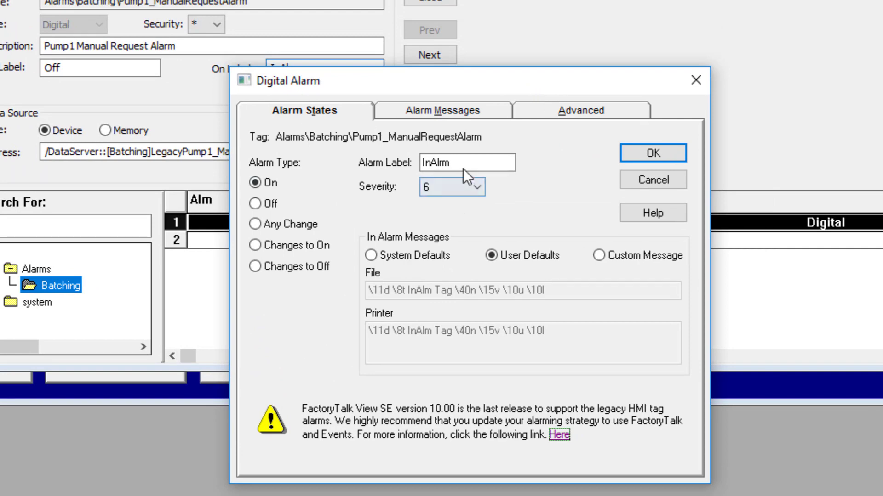
click(447, 161)
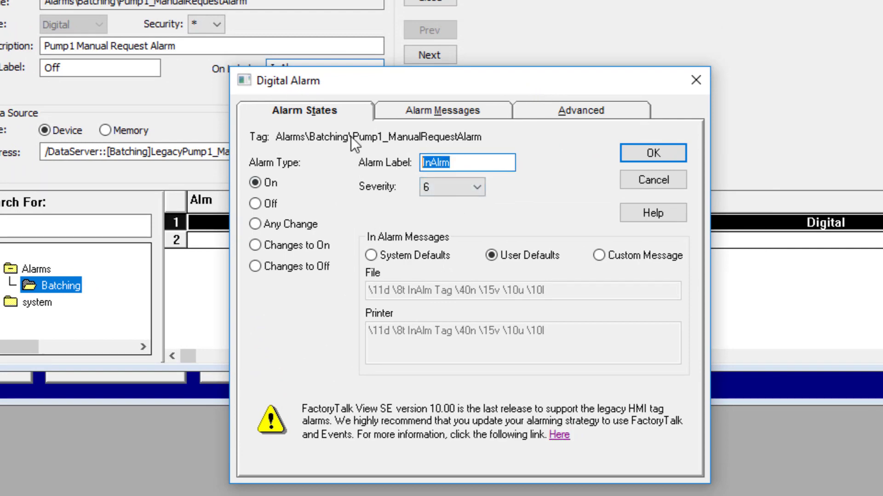
click(696, 80)
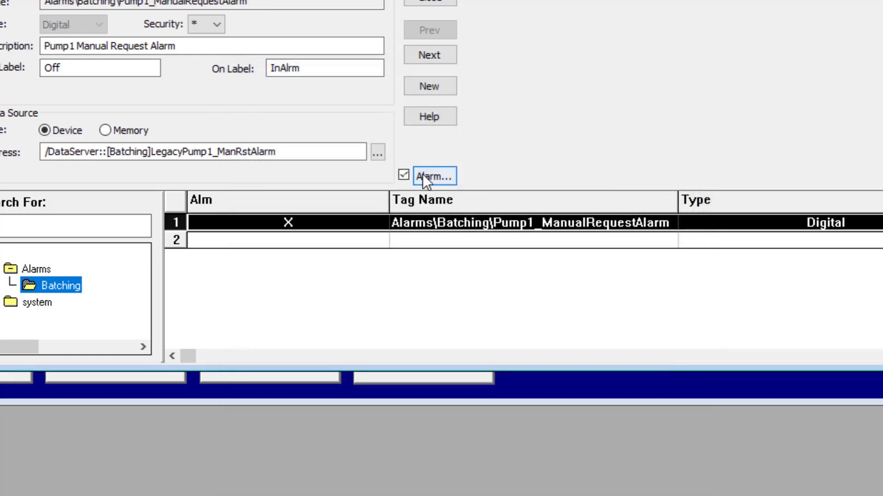
click(434, 180)
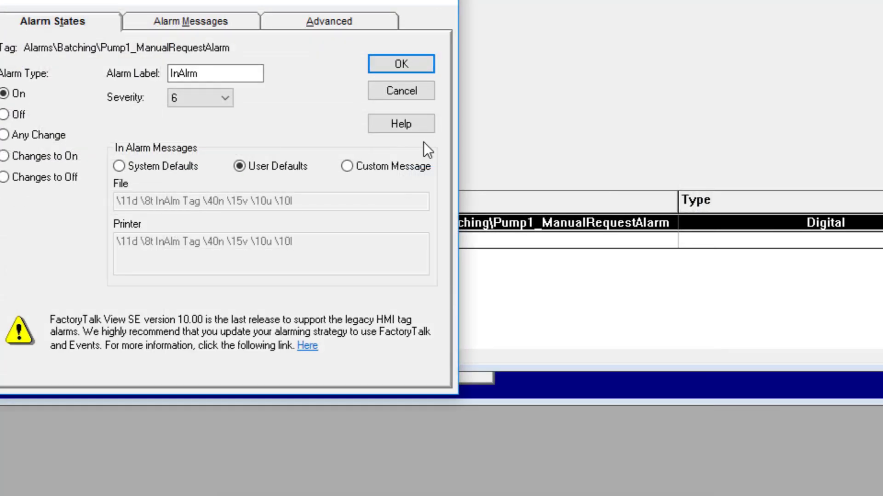
drag(362, 3, 613, 130)
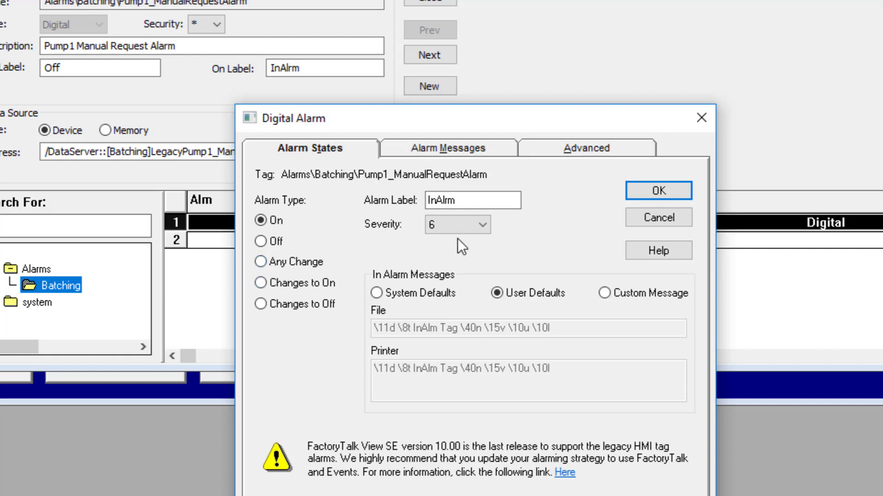
click(481, 226)
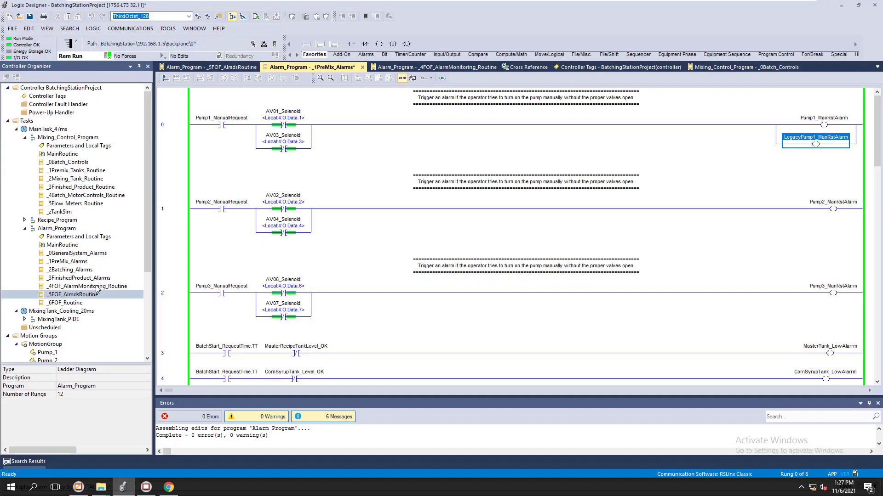
In Logix Designer, check the severity of the A_BatchingAlarm001 ALMD in _5FOF_AlmdsRoutine, and return to FactoryTalk View Studio.
double_click(92, 296)
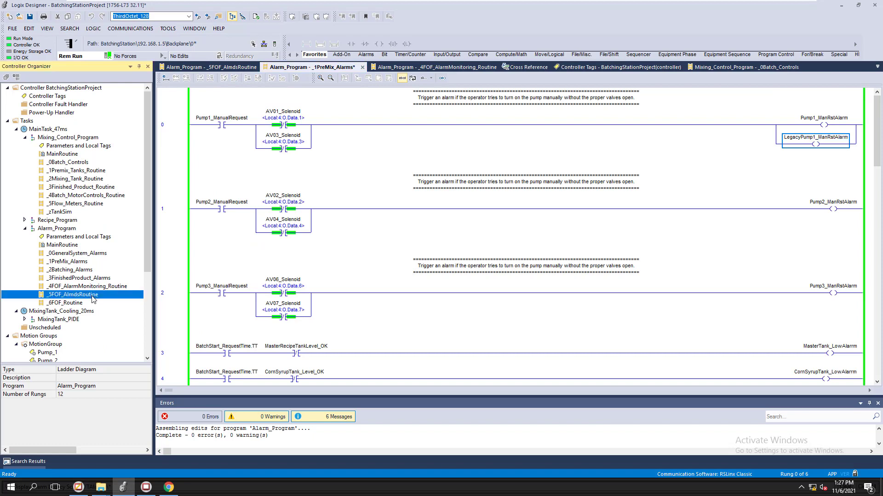
click(810, 105)
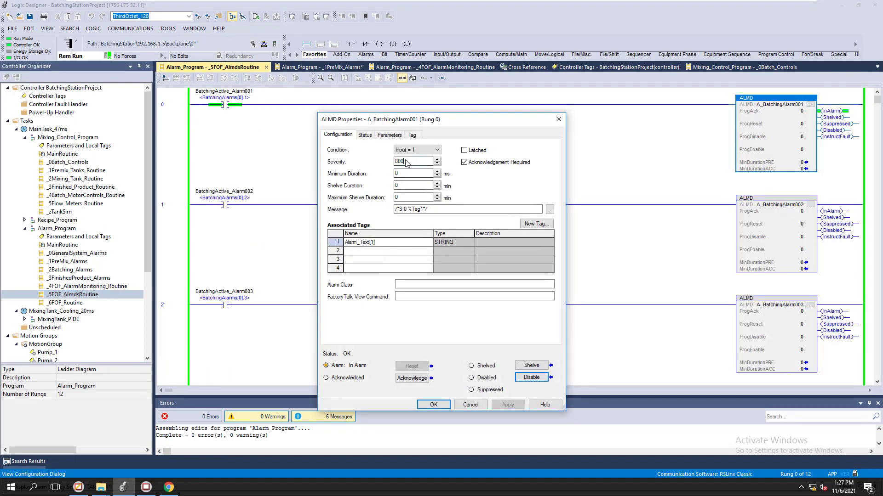
click(467, 406)
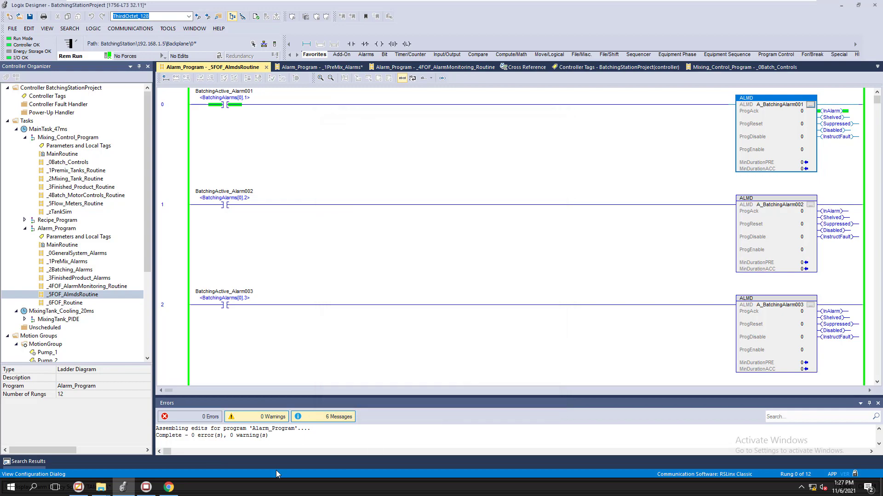
click(85, 489)
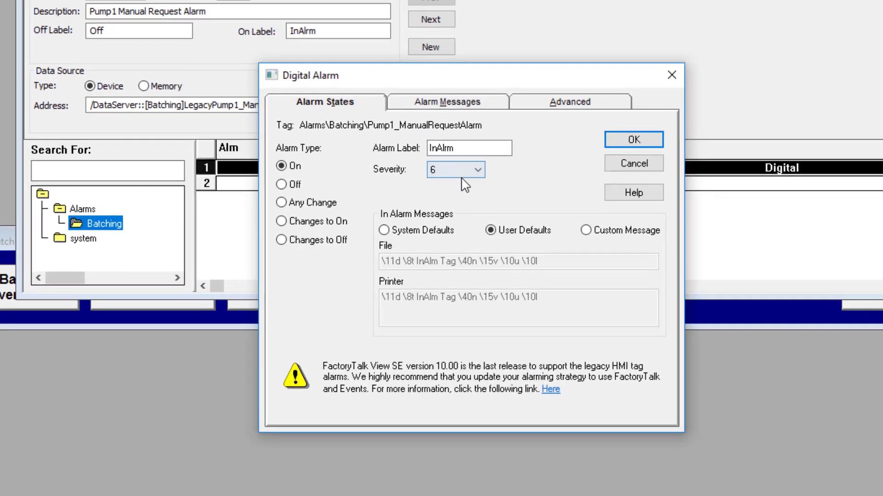
Review the available severity levels against the alarm label for the Pump1_ManualRequestAlarm digital alarm.
click(456, 205)
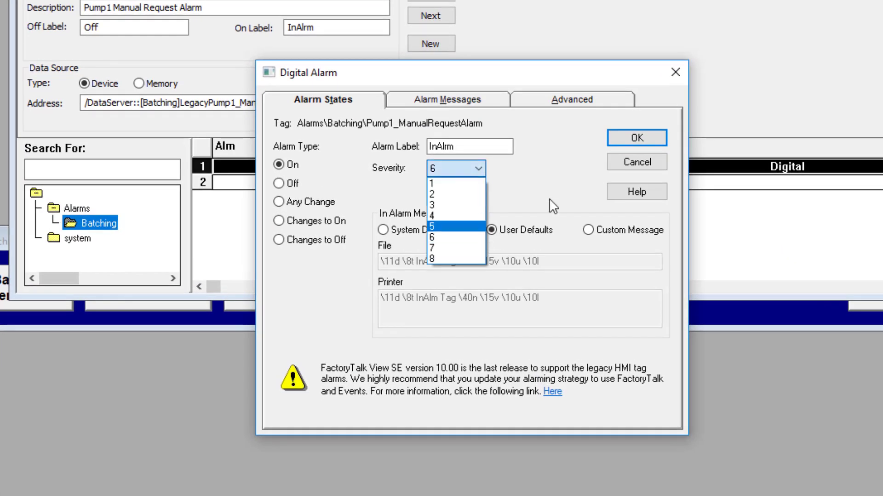
click(462, 151)
double_click(462, 151)
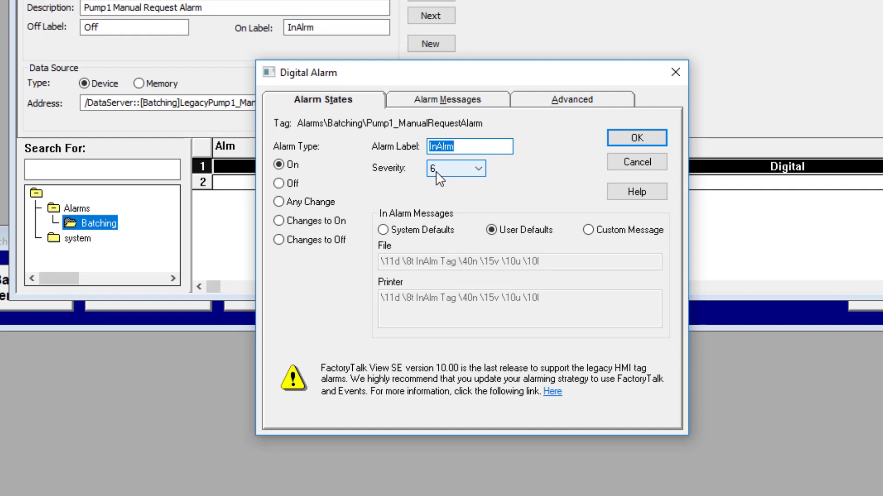
Review the digital alarm's message and advanced settings, including the navigation commands available for its alarm identification.
click(445, 99)
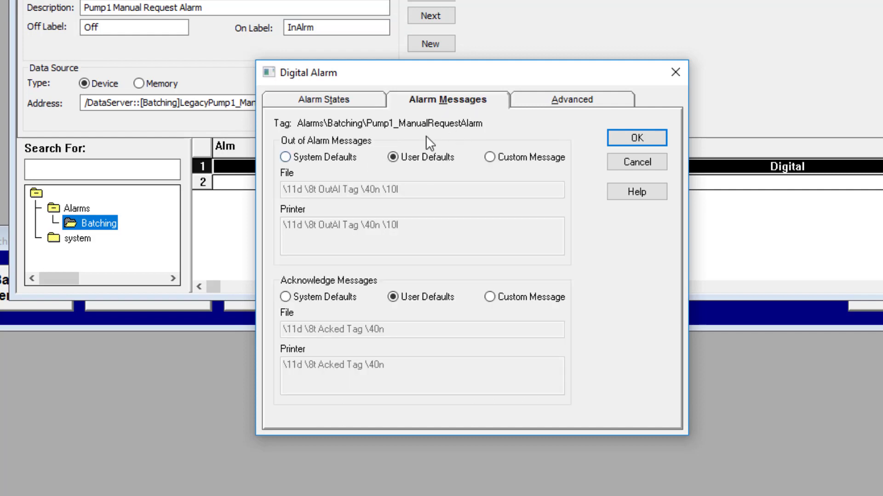
click(582, 103)
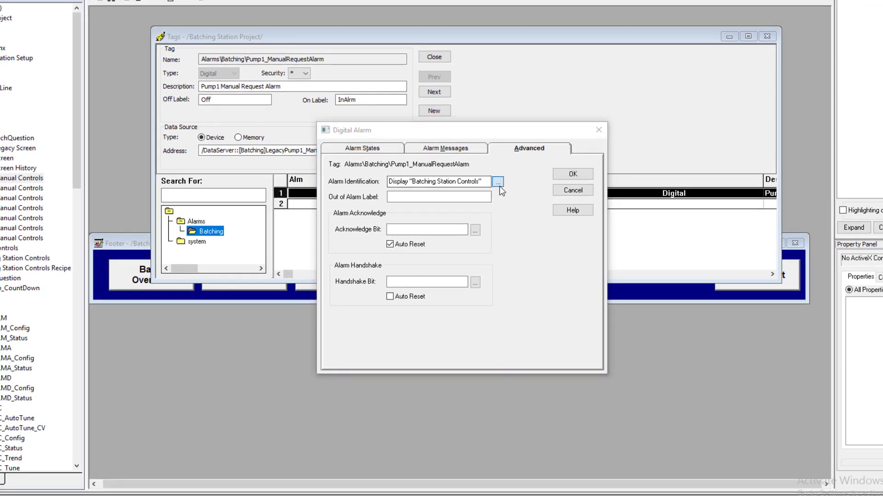
click(498, 183)
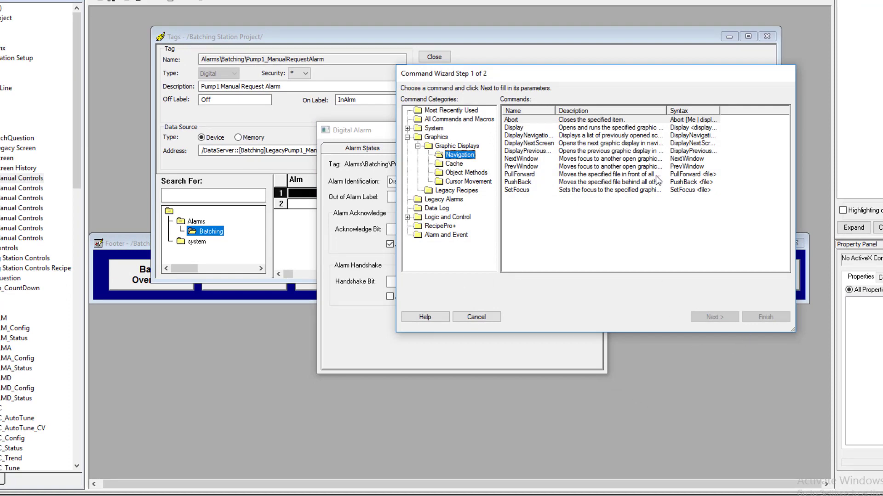
click(459, 320)
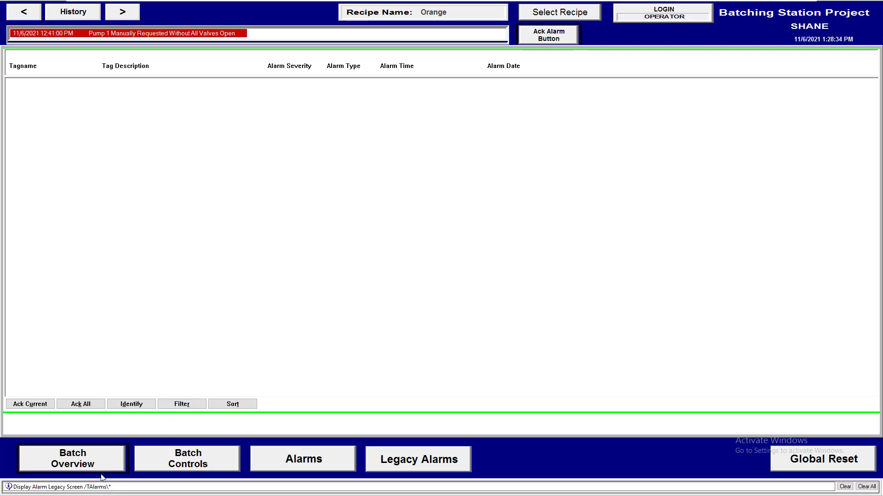
In Logix Designer, cross-reference BatchingActive_Alarm001 and go to its latch instruction in _4FOF_AlarmMonitoring_Routine.
key(super)
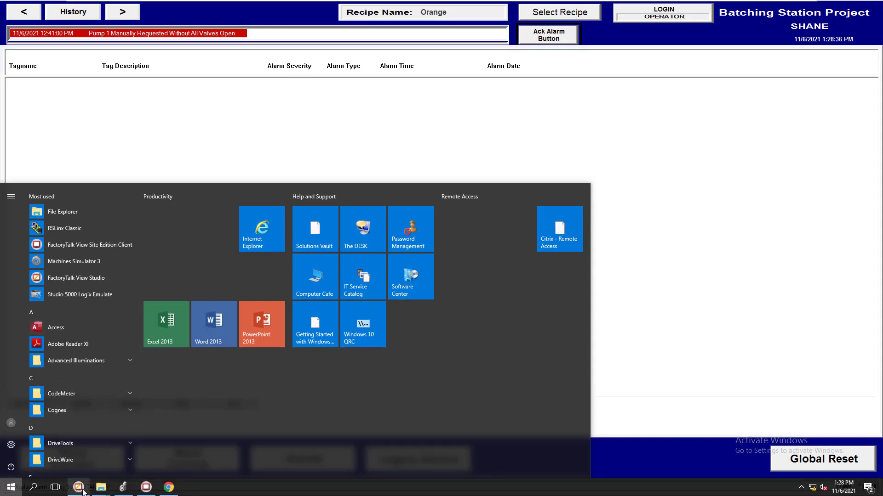
click(123, 487)
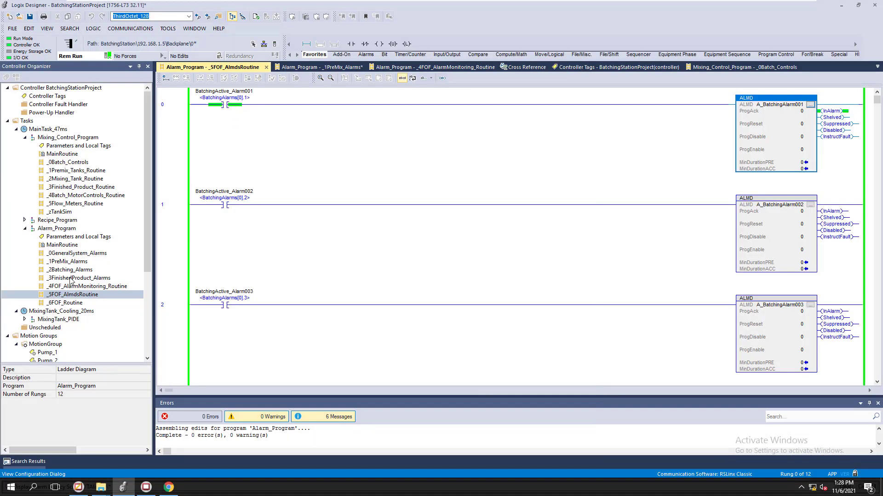
right_click(224, 94)
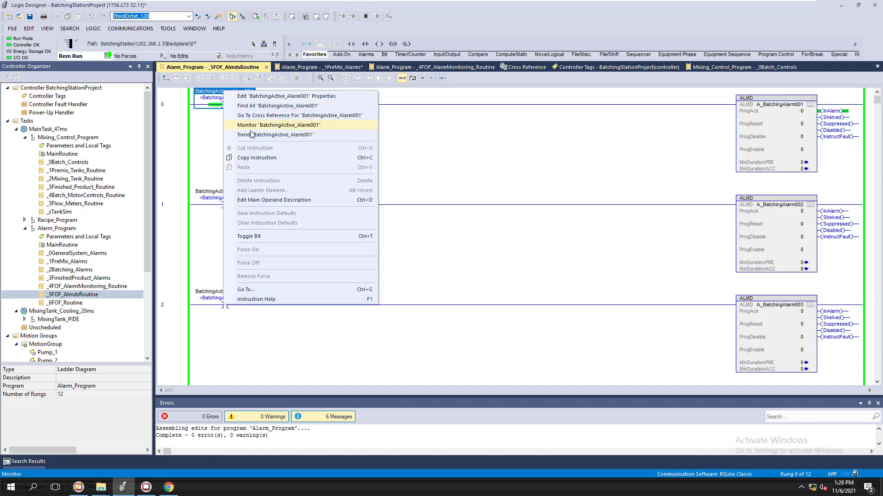
click(260, 114)
double_click(174, 131)
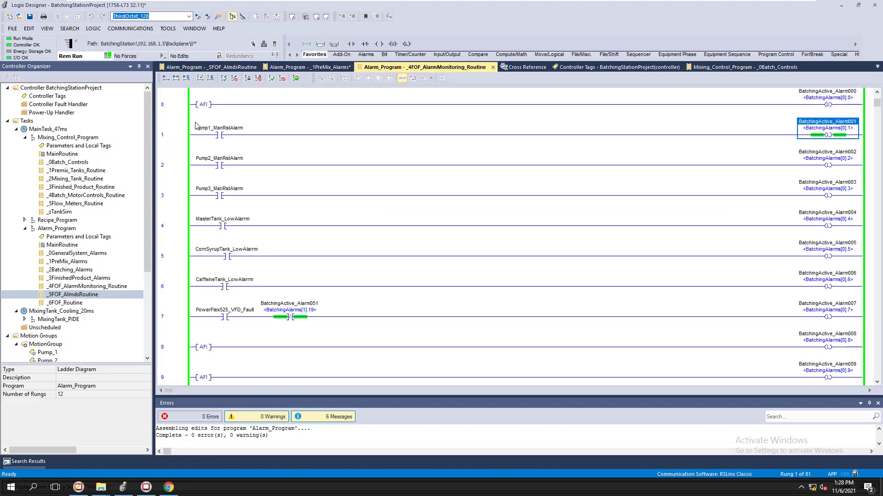
Trace Pump1_ManRstAlarm to its rung in _1PreMix_Alarms and toggle the Pump1_ManualRequest bit on to trigger the alarm.
right_click(222, 129)
click(239, 152)
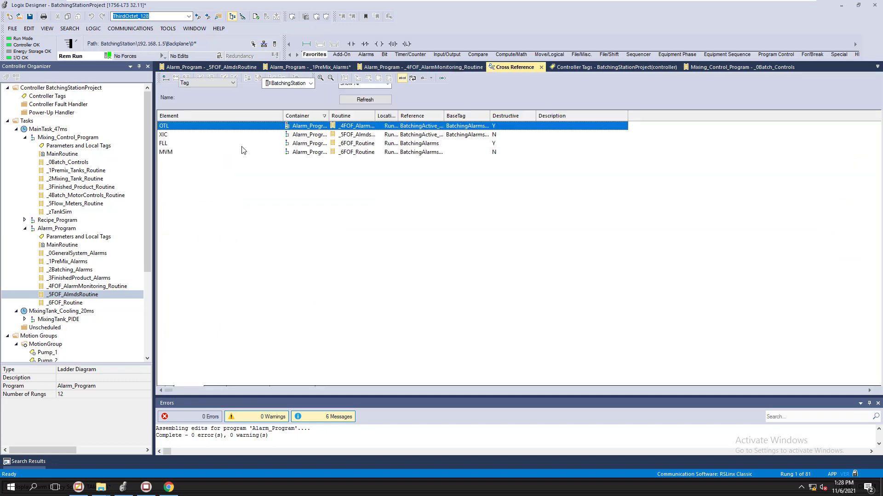
double_click(211, 131)
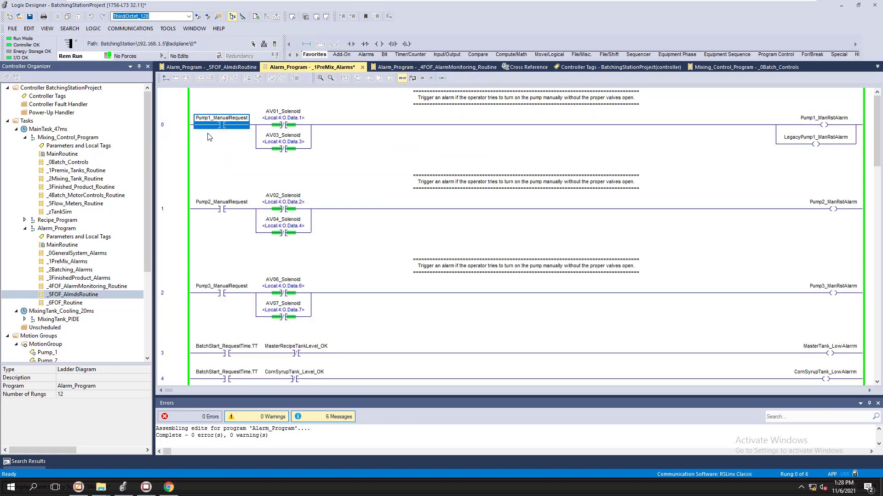
click(265, 188)
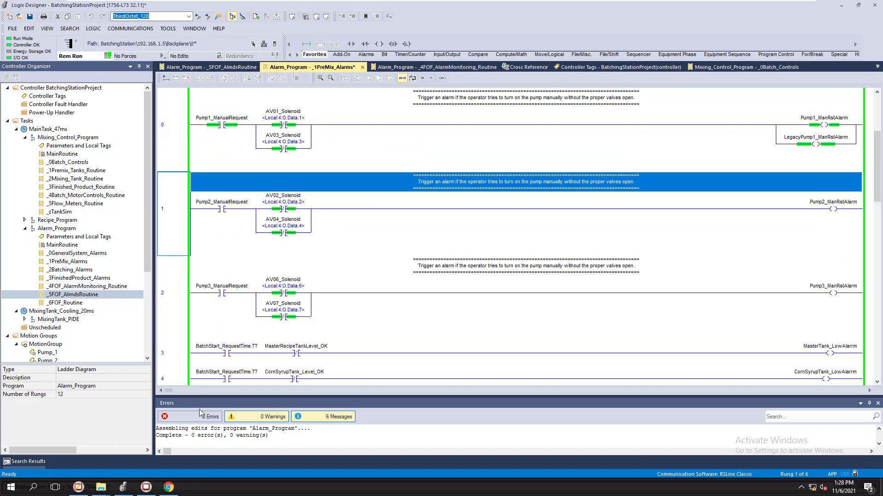
Identify the Pump 1 manual request alarm on the runtime client's legacy alarm summary, and return to FactoryTalk View Studio.
click(169, 488)
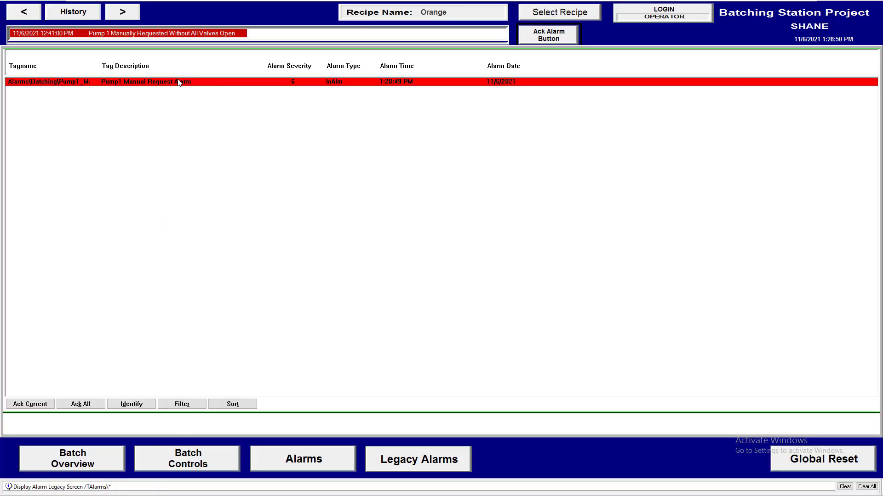
click(142, 404)
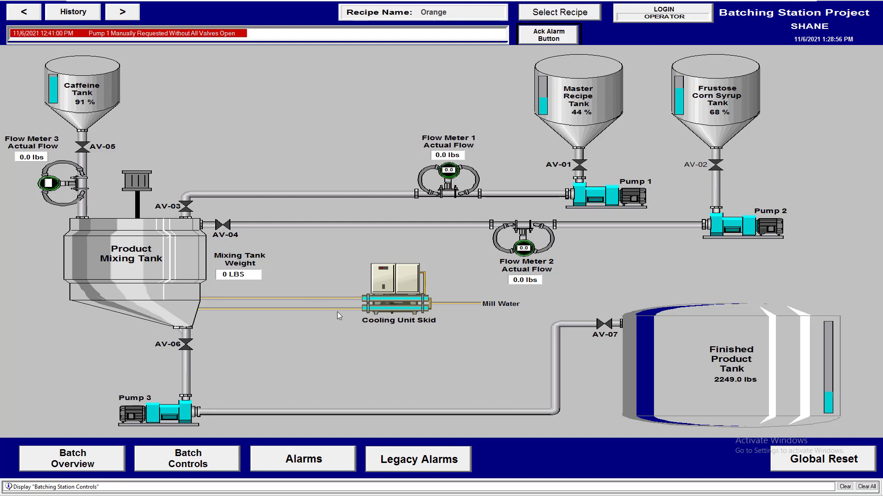
key(super)
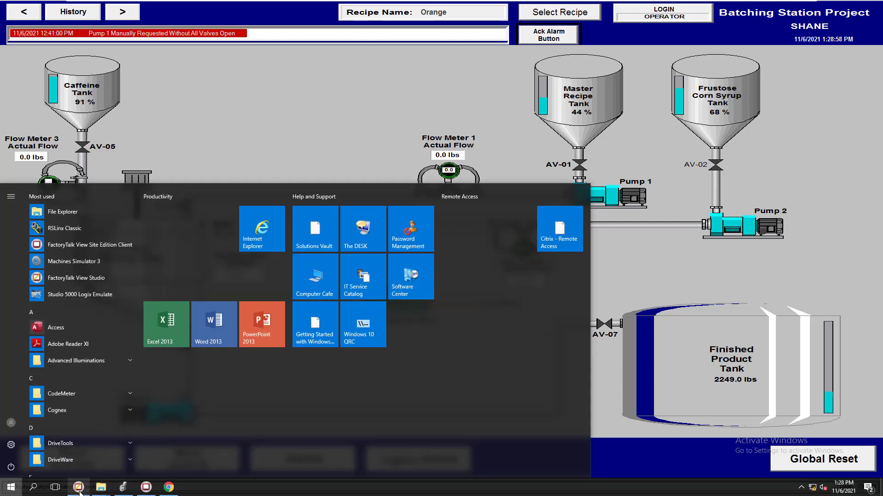
click(79, 487)
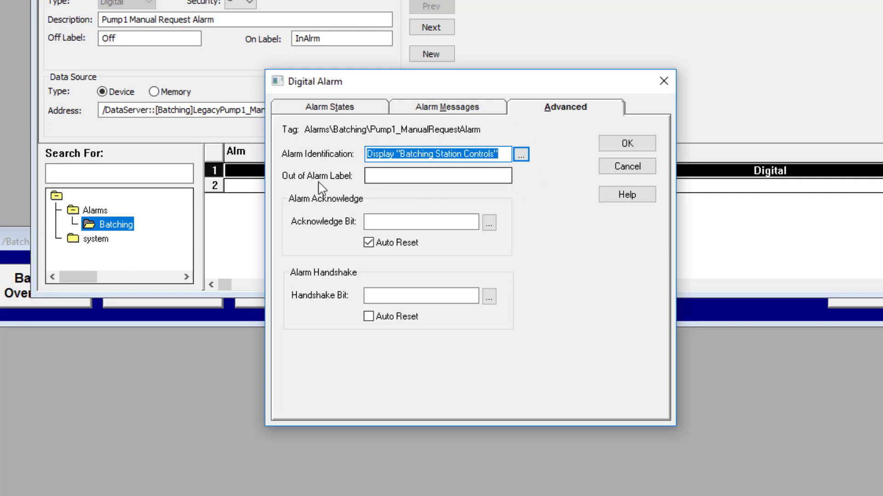
Review the digital alarm's acknowledge settings, confirm the alarm configuration, accept the Pump1_ManualRequestAlarm tag and close the tag editor.
click(58, 187)
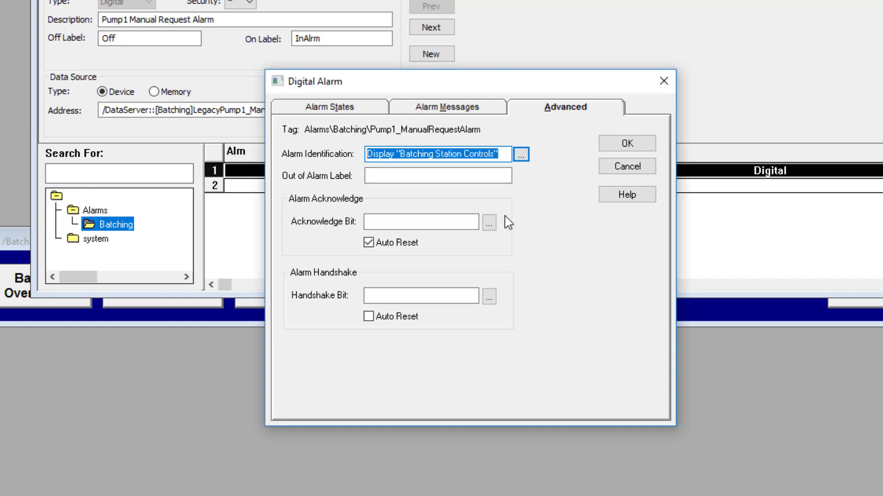
click(466, 233)
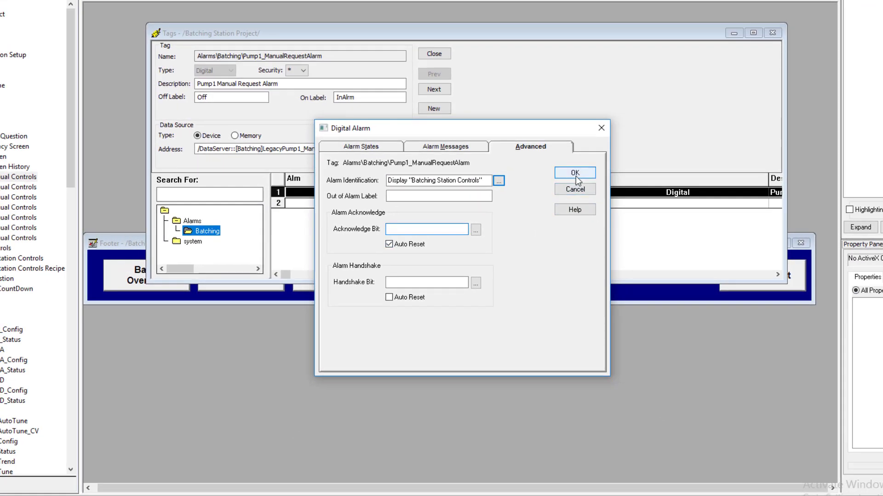
click(581, 170)
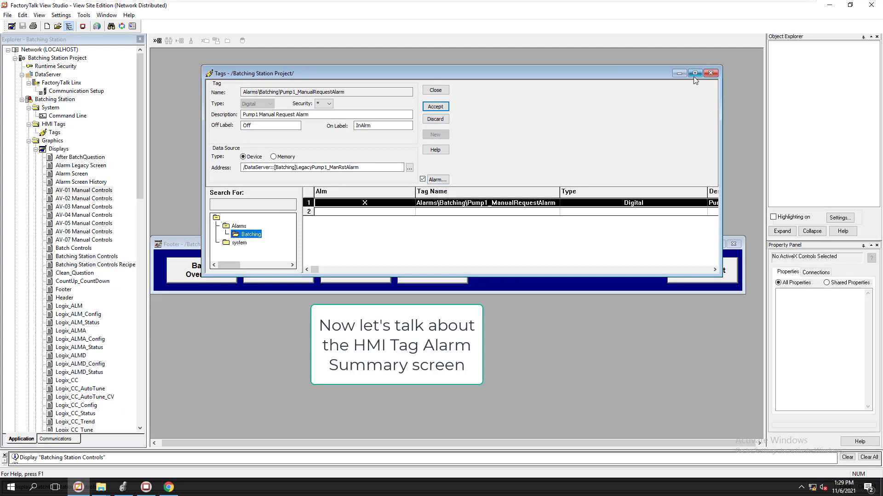
click(710, 73)
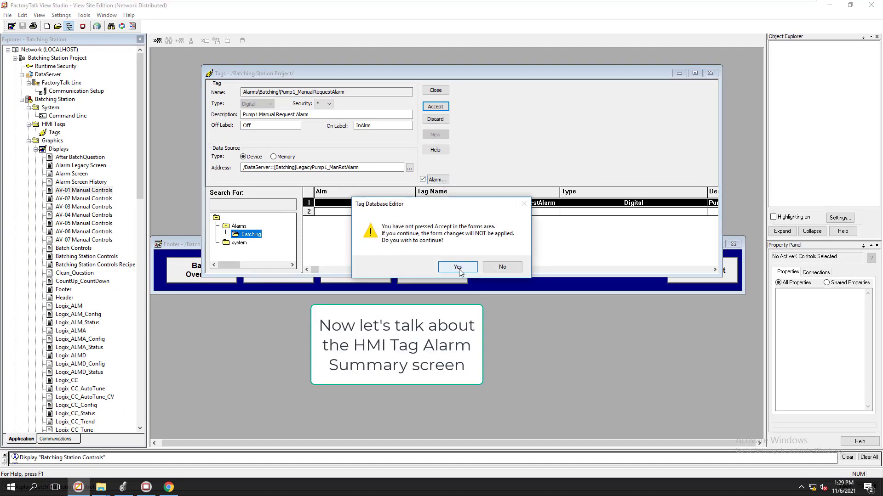
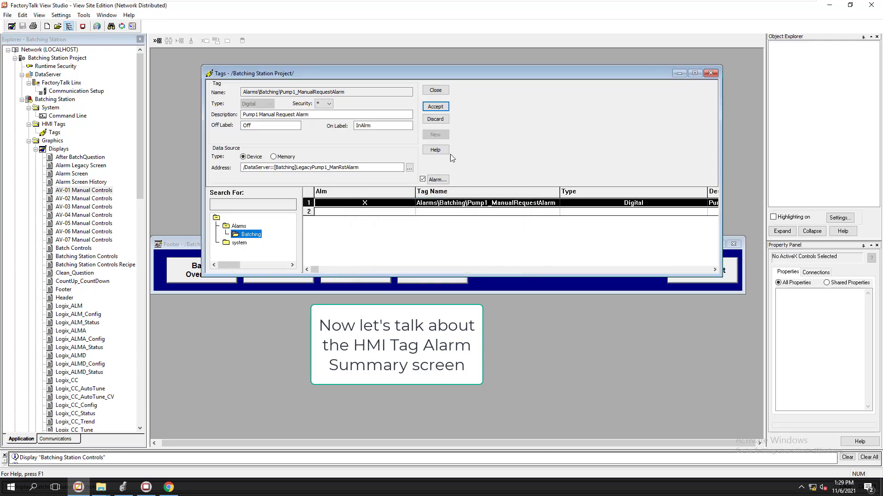
click(435, 107)
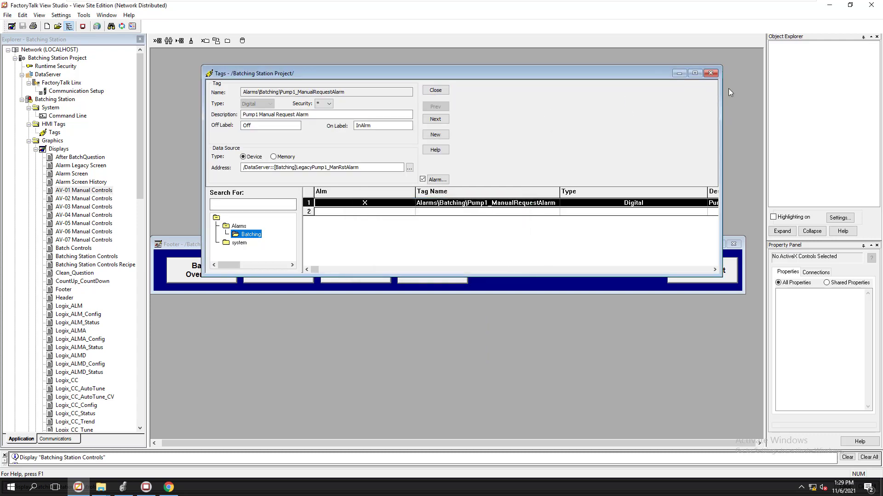
click(711, 73)
Open the Alarm Legacy Screen and Alarm Screen displays to compare their alarm summary objects, and close Alarm Screen.
drag(290, 263, 296, 285)
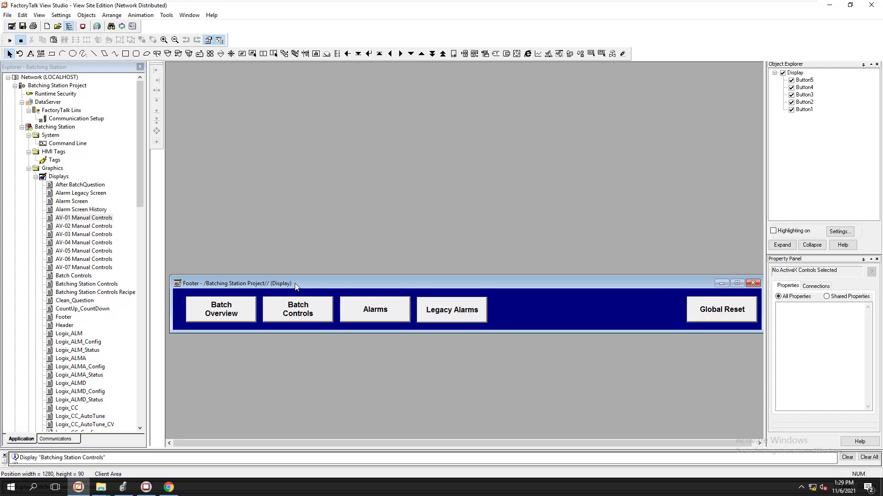
double_click(92, 194)
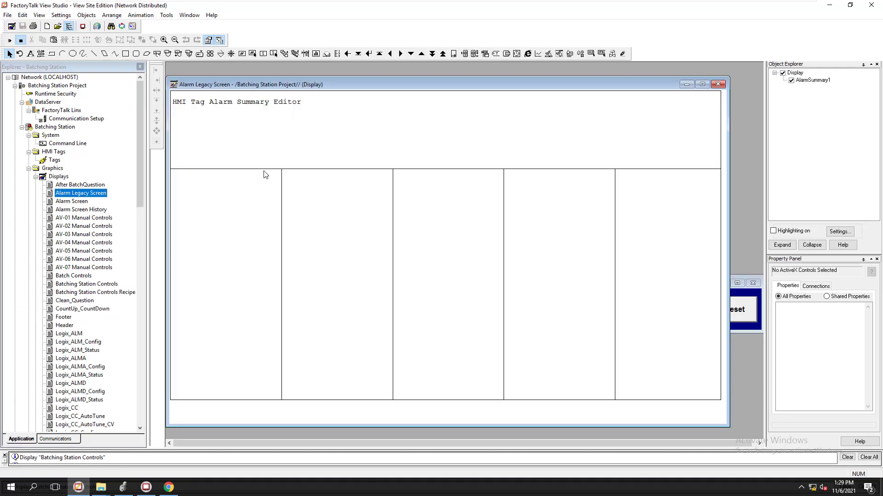
click(82, 203)
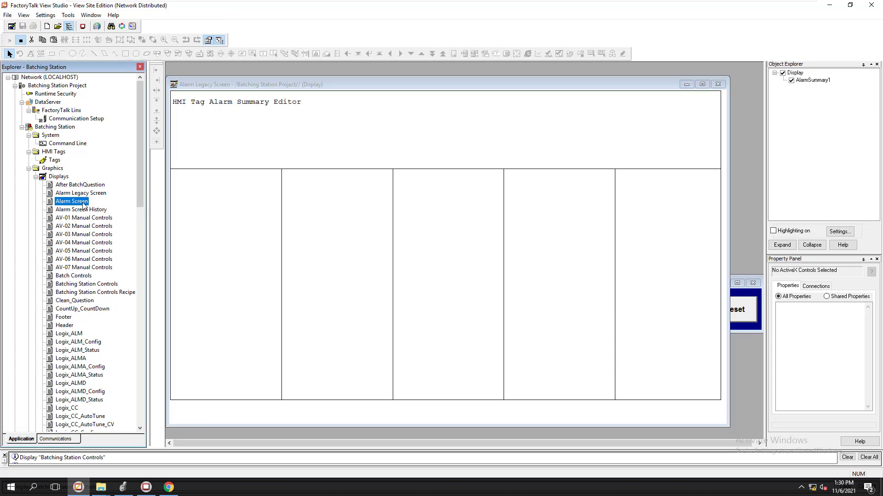
right_click(83, 206)
click(92, 208)
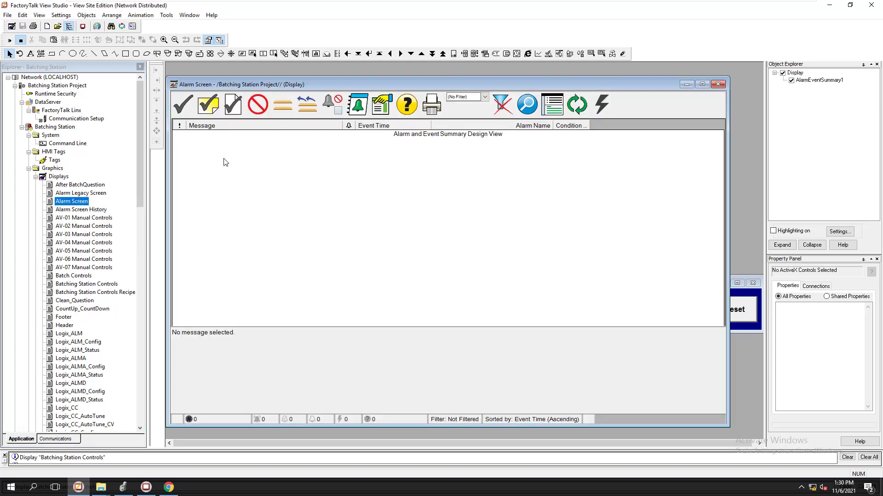
click(712, 85)
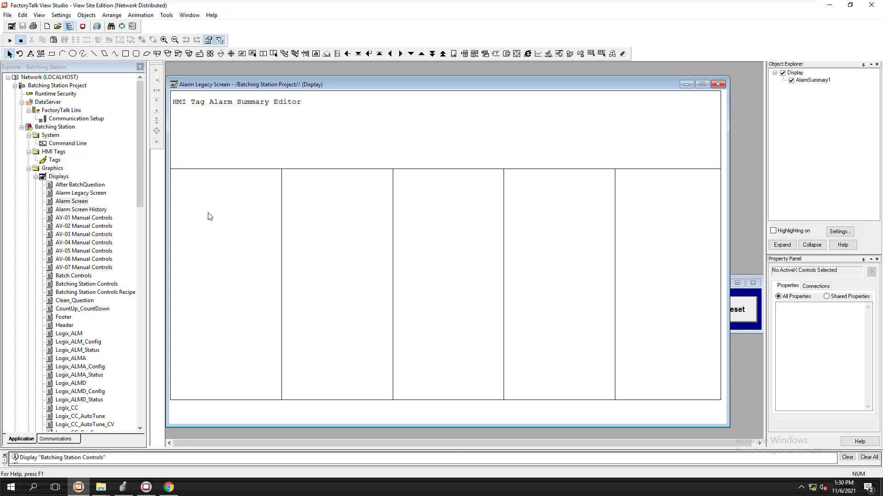
Duplicate the Alarm Screen display under the name "Alarm Screen - Test".
right_click(80, 206)
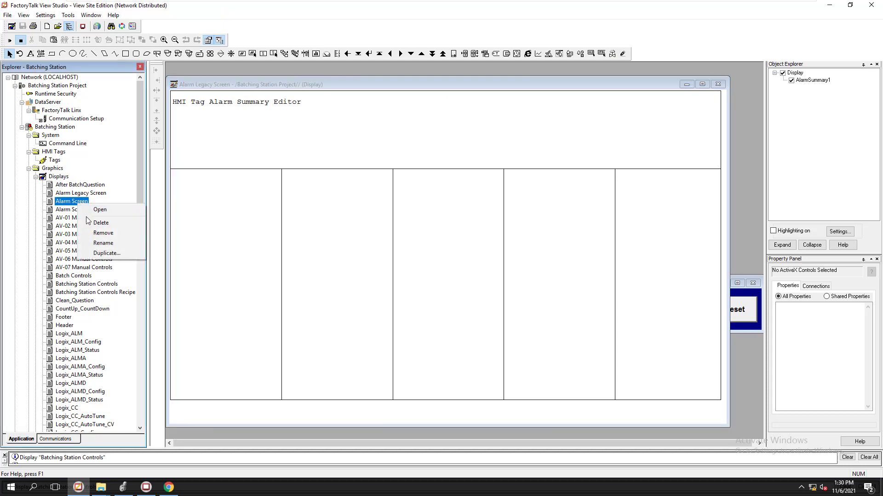
click(101, 252)
click(439, 244)
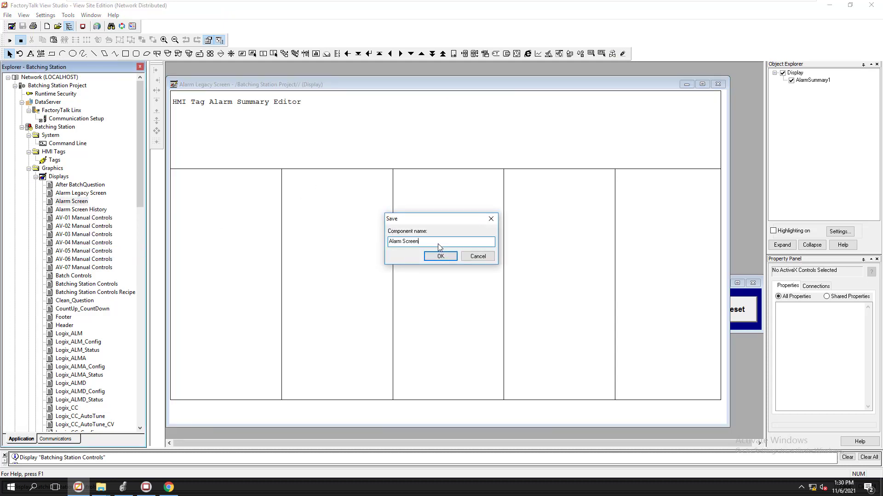
text(- Test)
click(429, 257)
Open the Alarm Screen - Test display and delete its Alarm and Event Summary object.
double_click(90, 210)
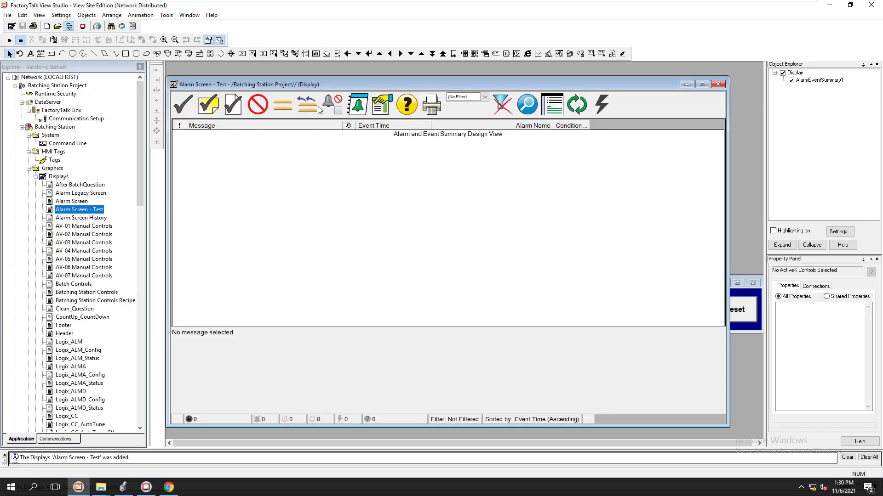
click(348, 137)
key(Delete)
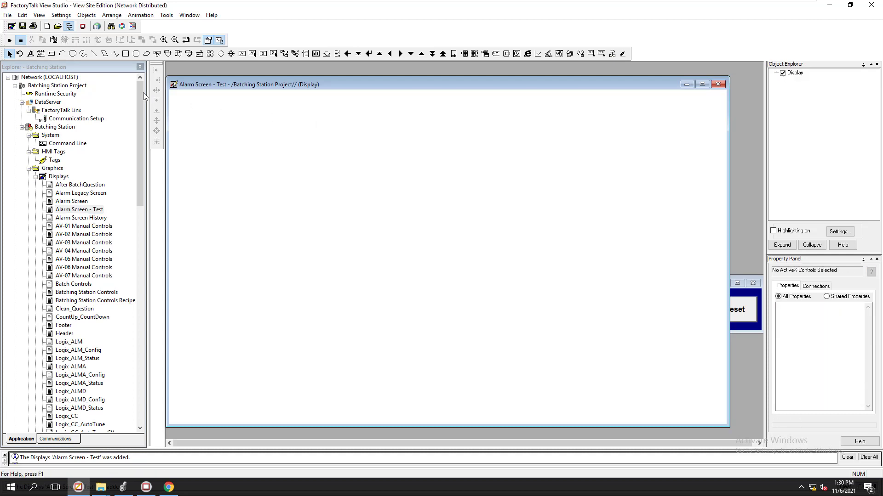
Insert an HMI Tag Alarm Summary object covering nearly the whole Alarm Screen - Test display.
click(80, 16)
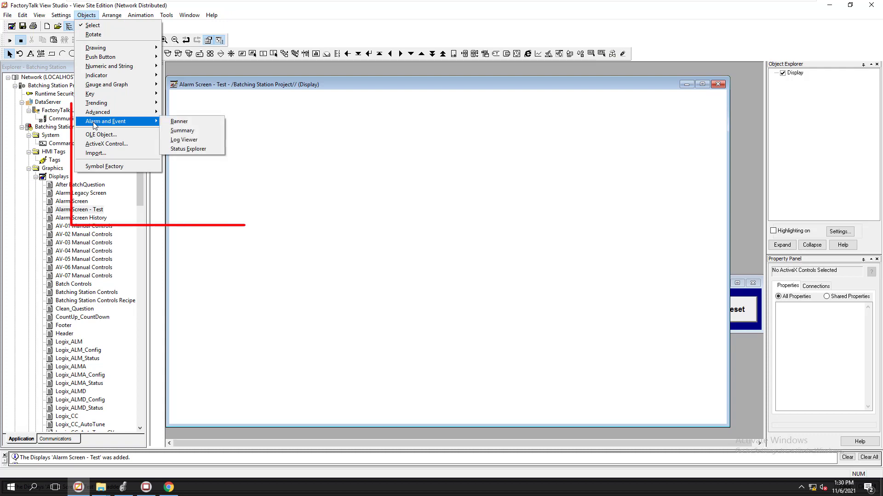
mouse_move(96, 115)
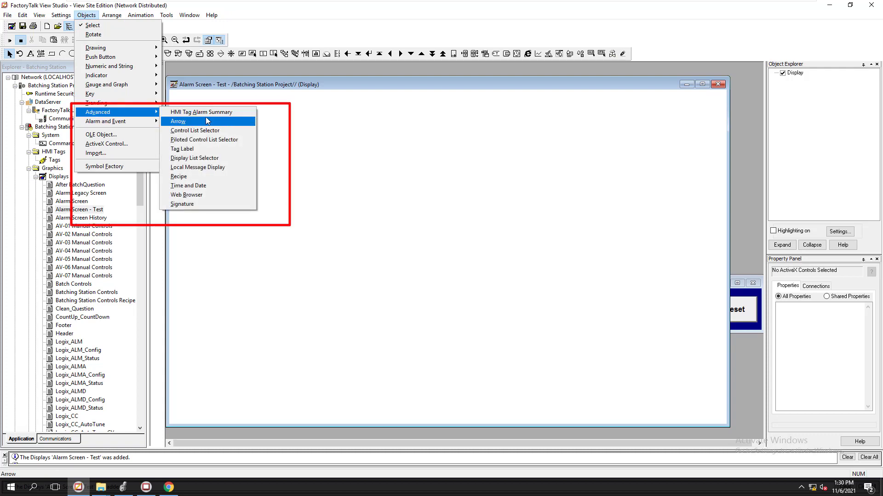
click(207, 116)
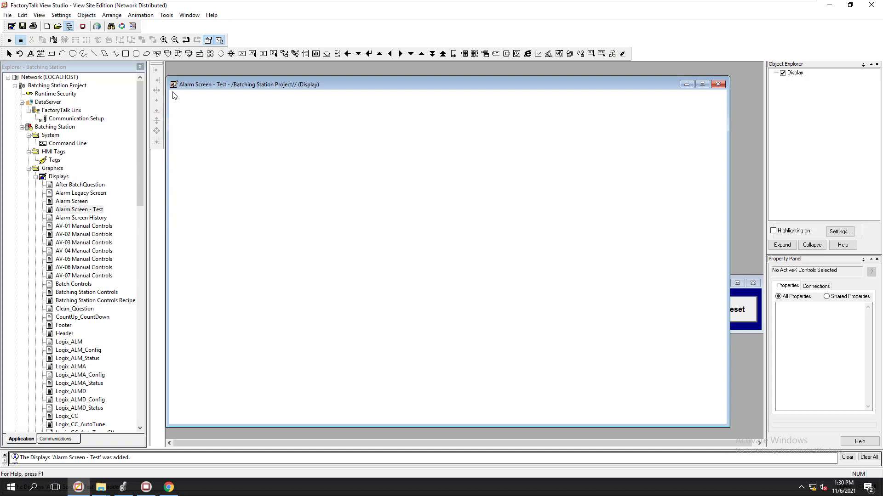
drag(171, 92, 727, 419)
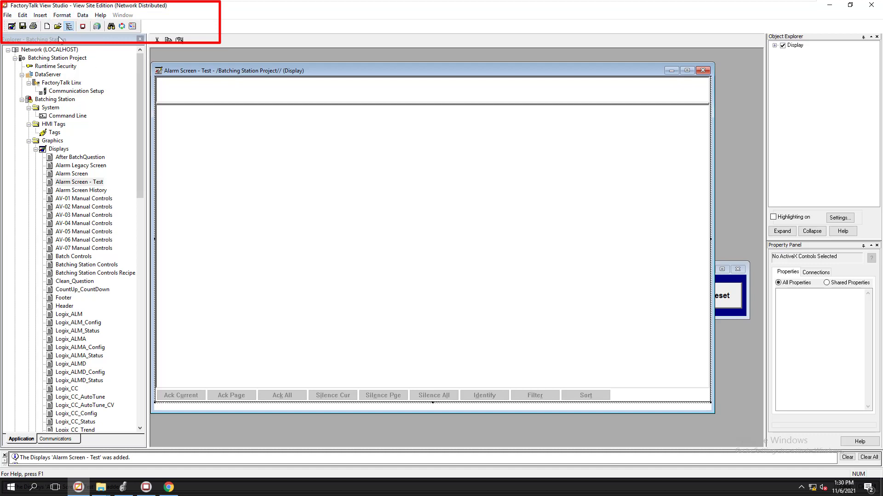
Add Tag Name, Tag Value and Tag Description columns side by side in the alarm summary's header row.
click(40, 15)
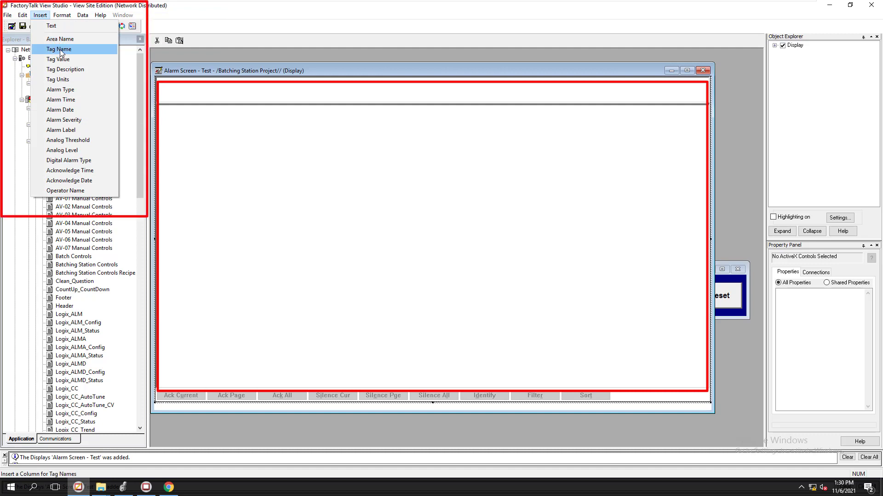
click(60, 51)
click(162, 92)
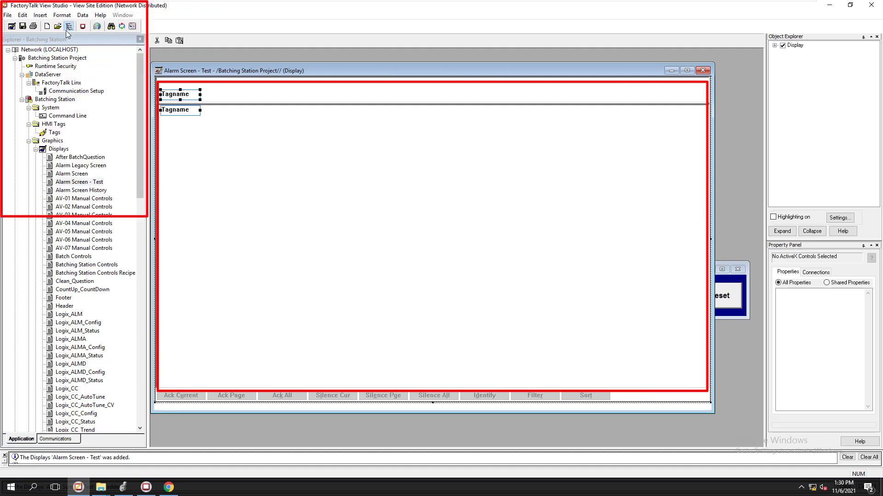
click(40, 14)
click(49, 60)
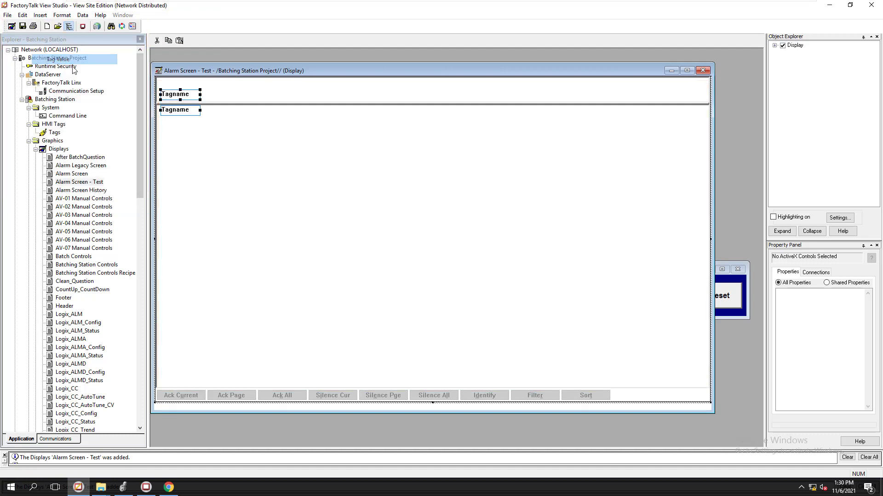
click(233, 92)
click(40, 15)
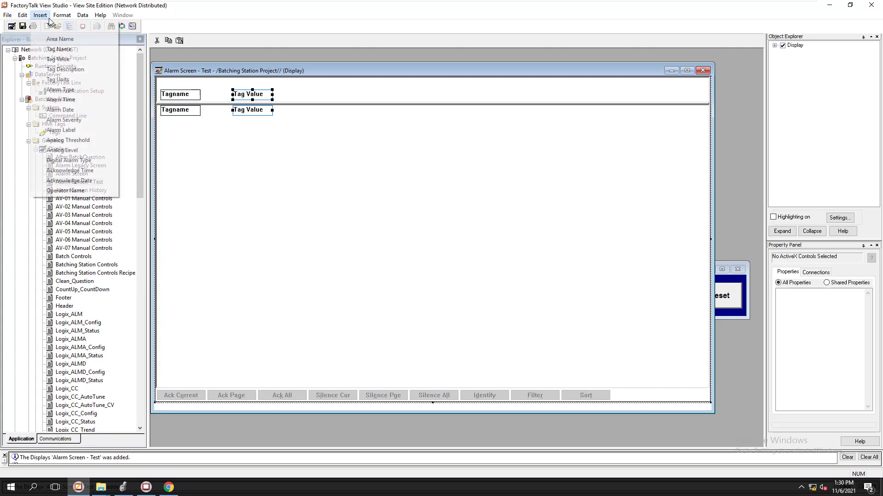
click(56, 70)
click(294, 94)
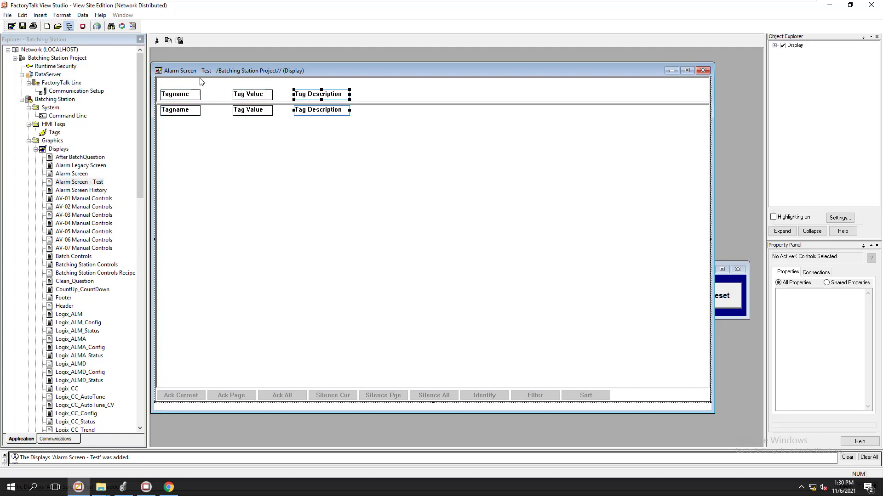
Add Alarm Type, Alarm Date and Alarm Time columns after Tag Description in the alarm summary's header row.
click(40, 15)
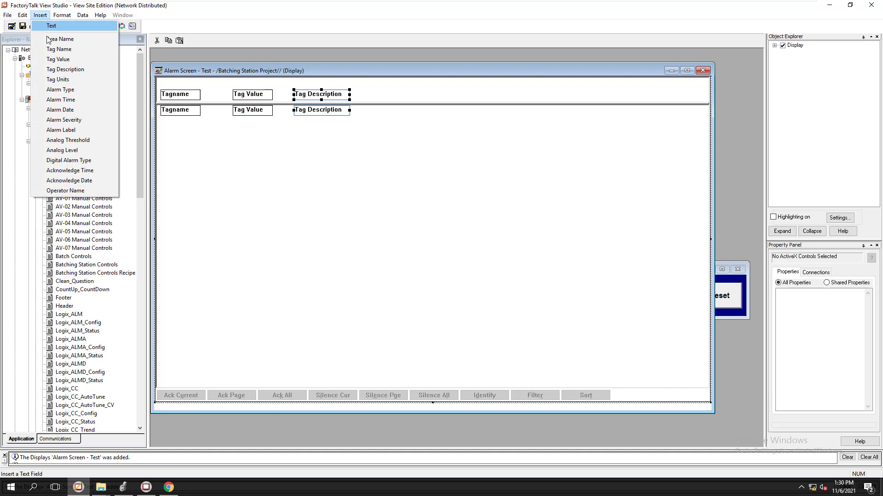
click(54, 90)
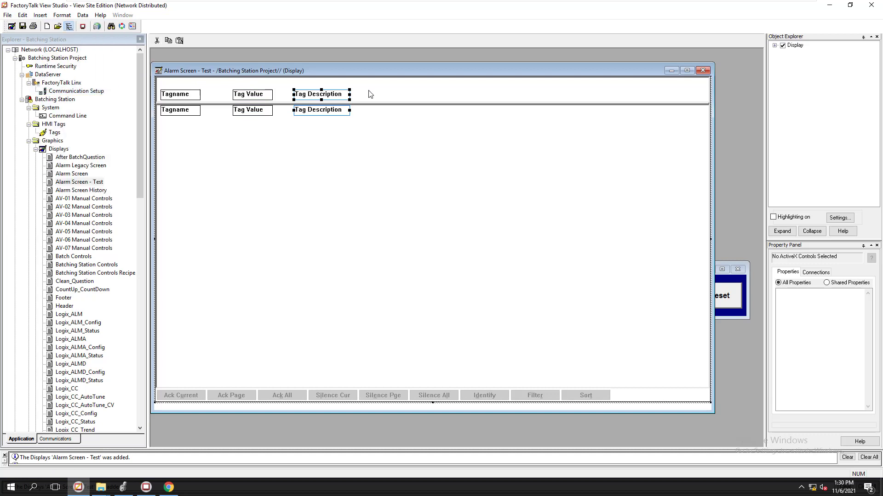
click(370, 94)
click(40, 15)
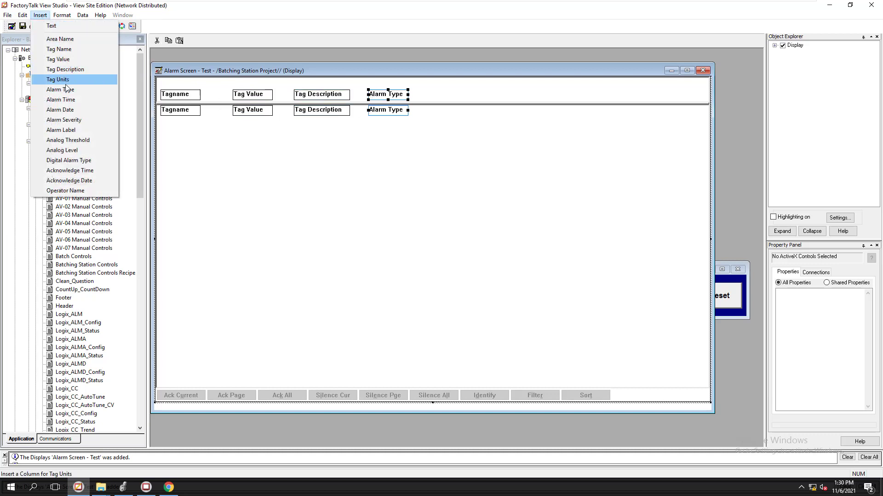
click(72, 110)
click(427, 94)
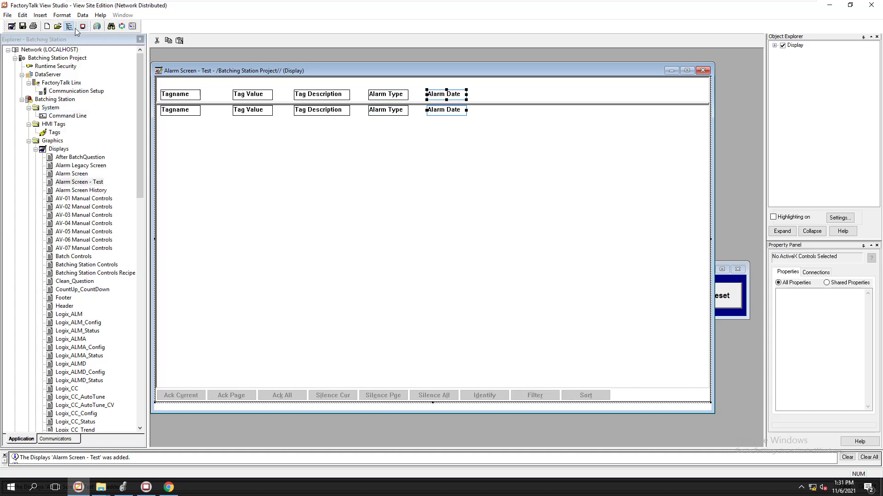
click(42, 16)
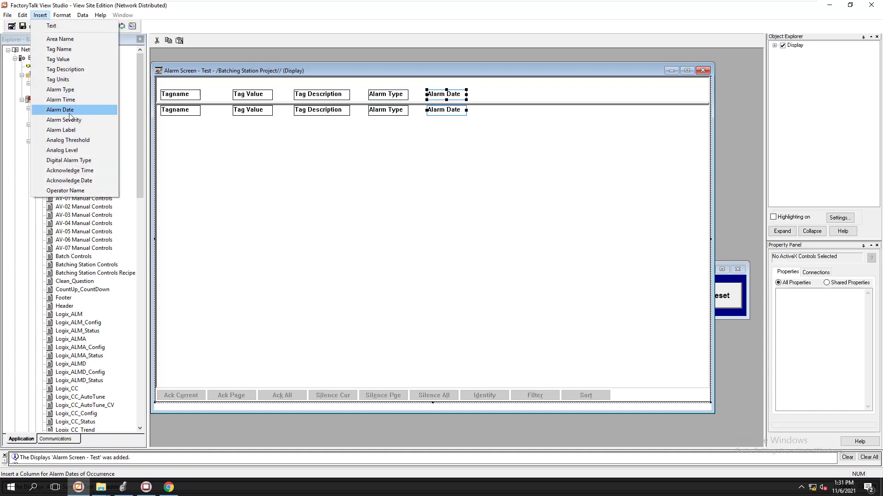
click(74, 100)
click(493, 94)
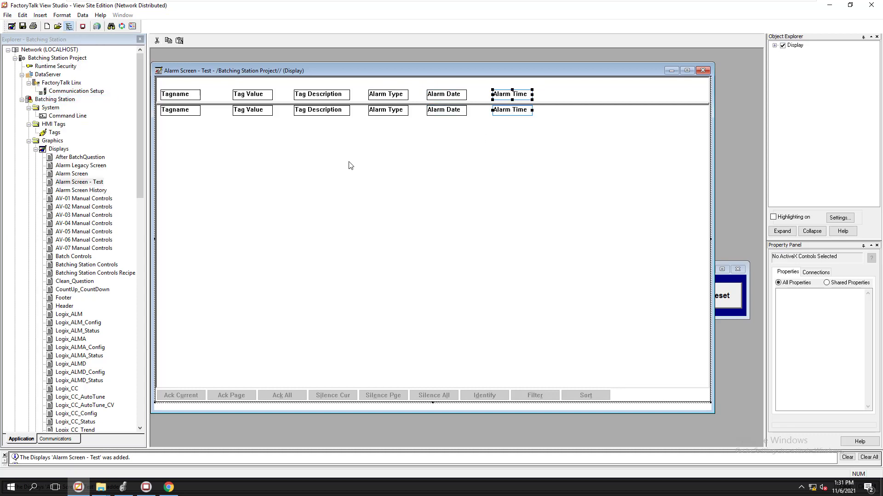
Filter the alarm summary by entering #1 for the area and tag names.
click(62, 15)
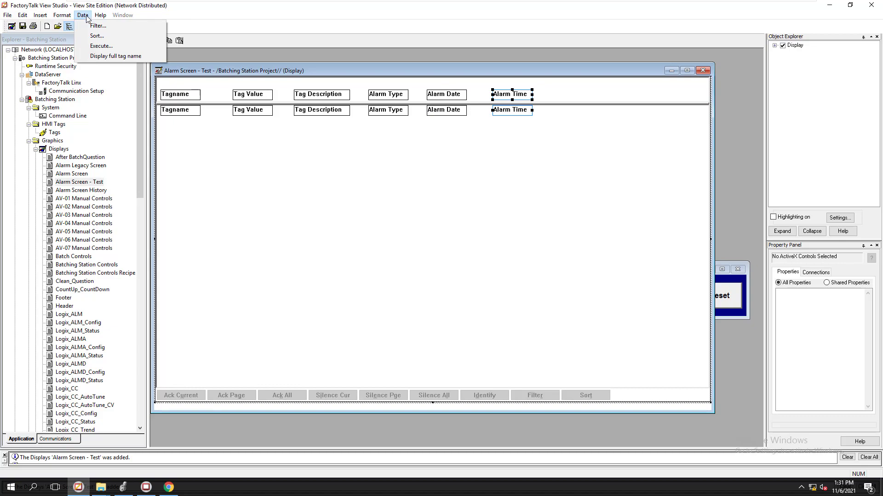
click(92, 25)
click(434, 170)
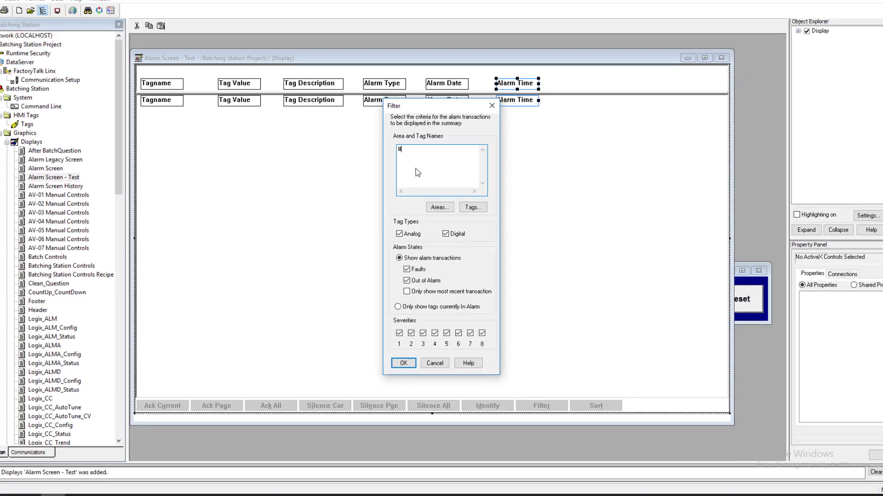
text(#1)
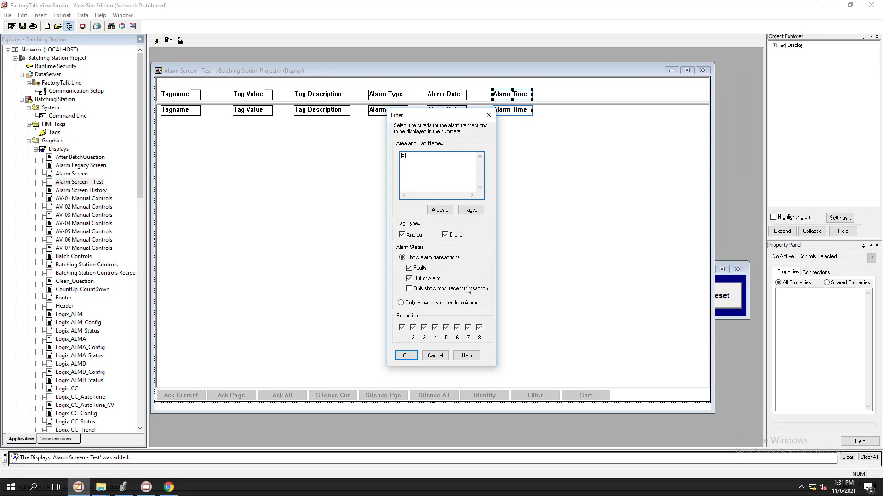
click(405, 355)
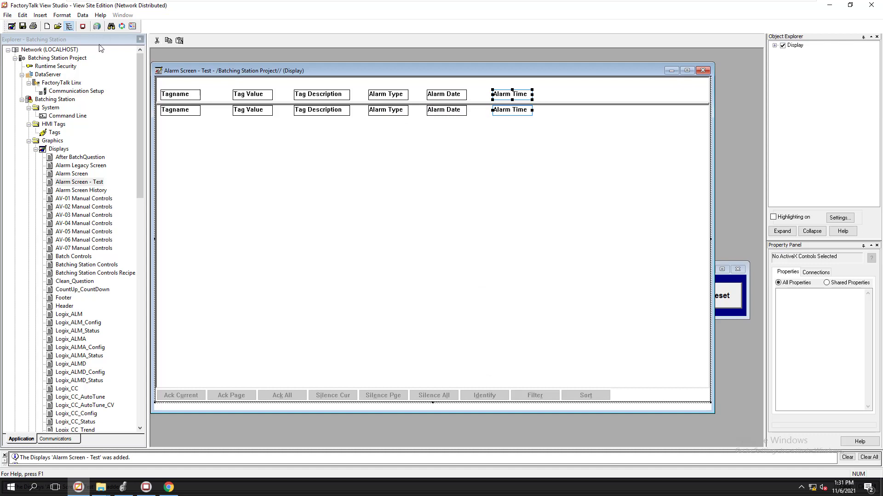
Remove the Ack Page, Silence Current, Silence Page and Silence All runtime buttons from the alarm summary and save the display.
click(83, 16)
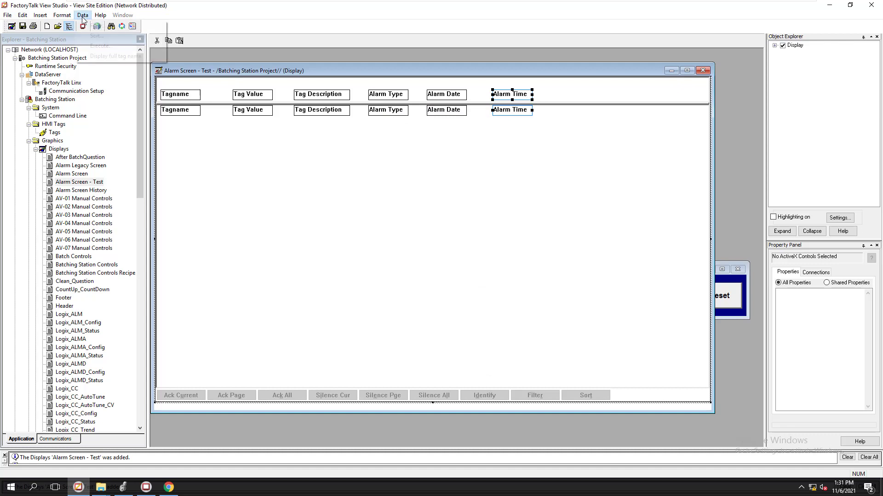
mouse_move(67, 19)
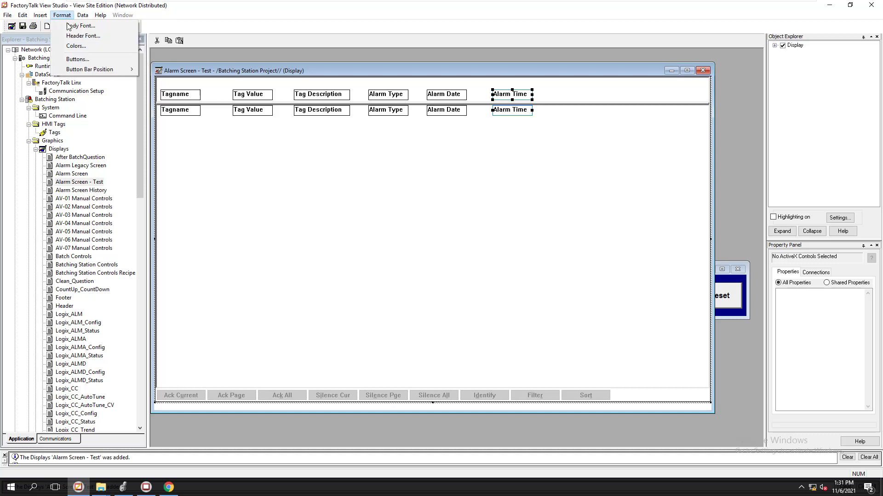
click(77, 58)
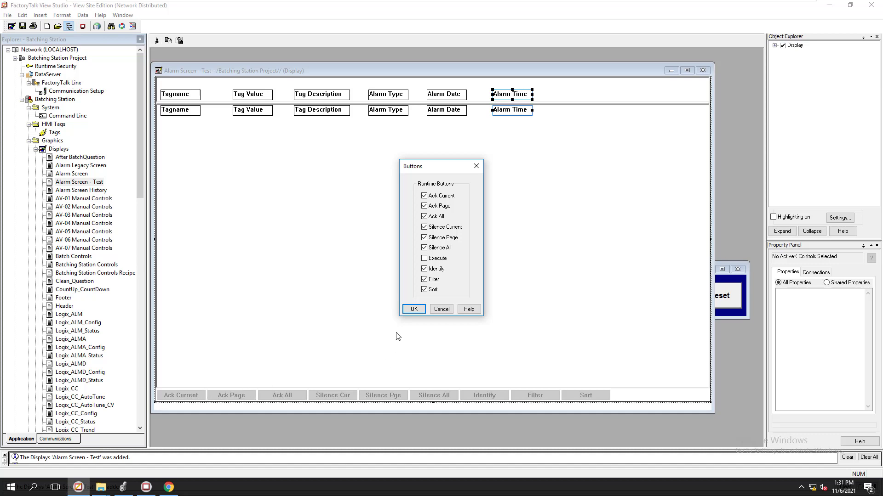
click(424, 227)
click(424, 237)
click(425, 247)
click(418, 312)
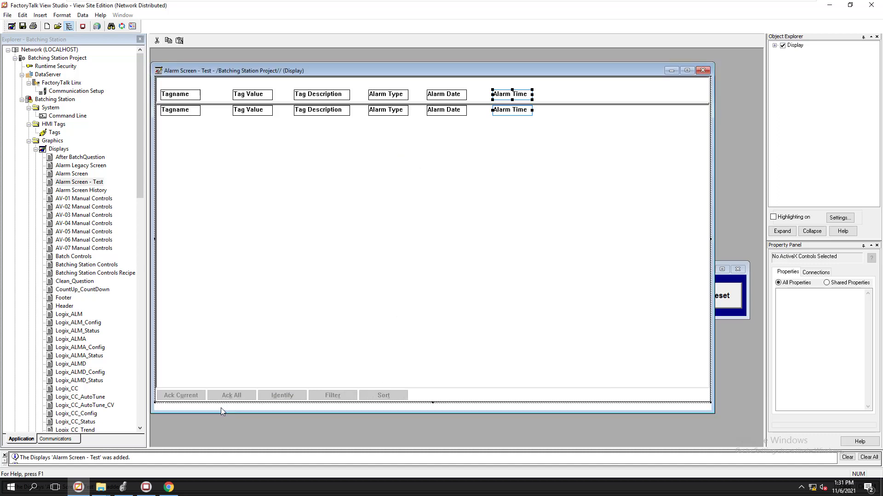
click(22, 26)
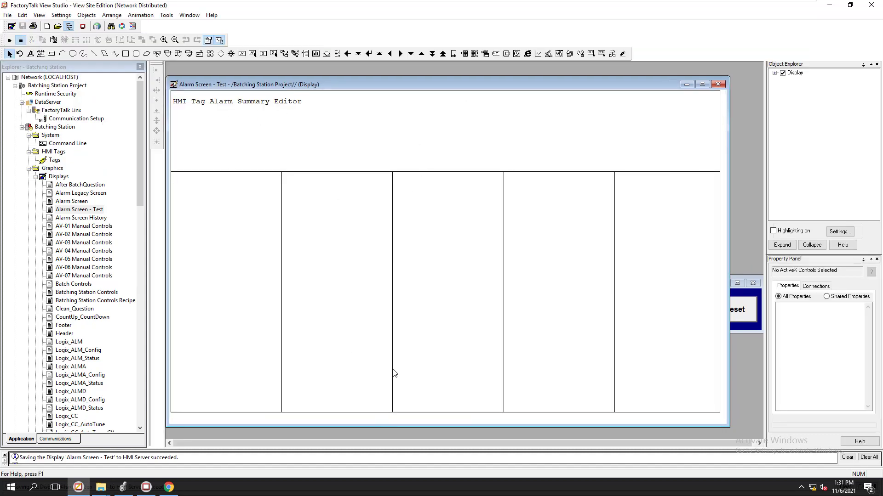
Reopen the alarm summary for editing, review its column, format and data options, and close the test display.
click(372, 316)
double_click(321, 322)
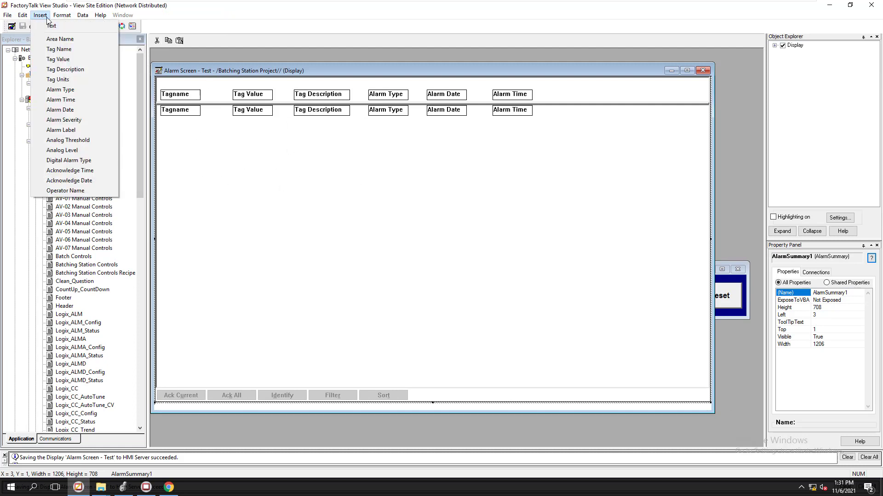
click(62, 15)
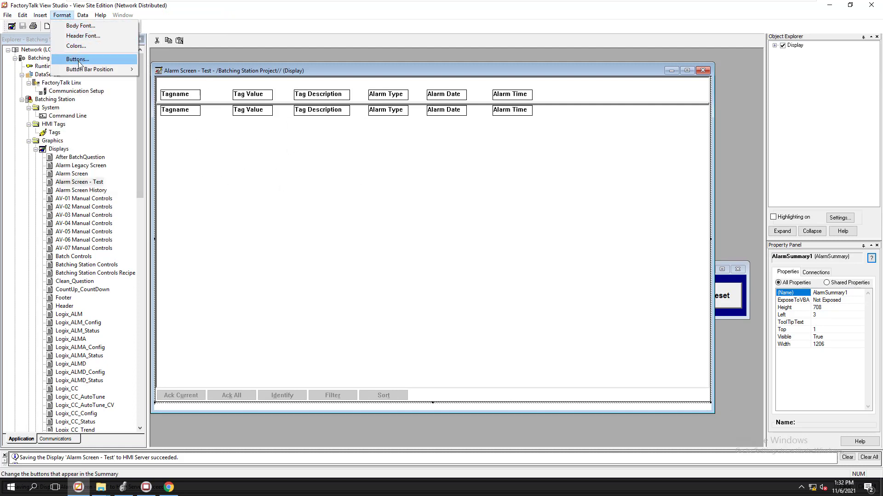
mouse_move(82, 15)
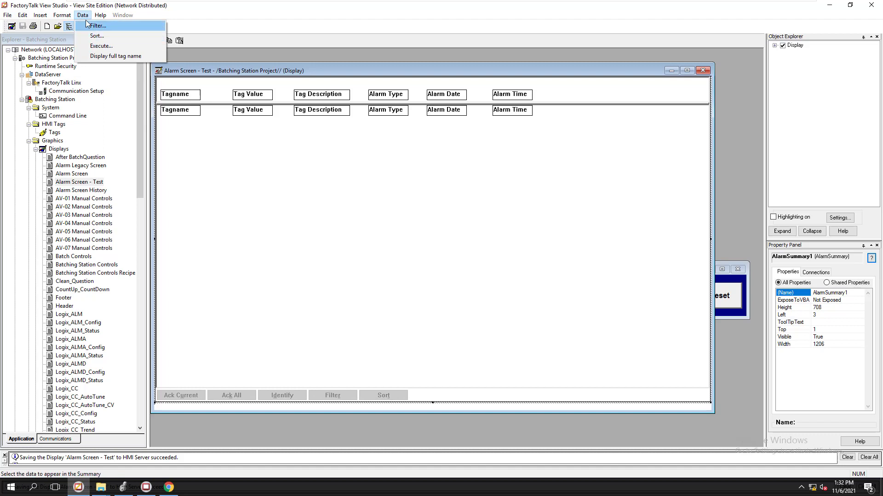
click(17, 12)
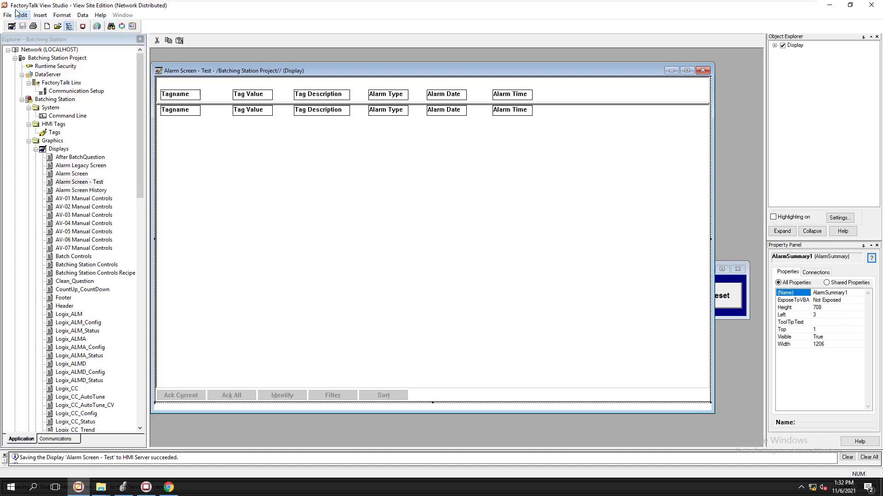
click(21, 15)
mouse_move(40, 14)
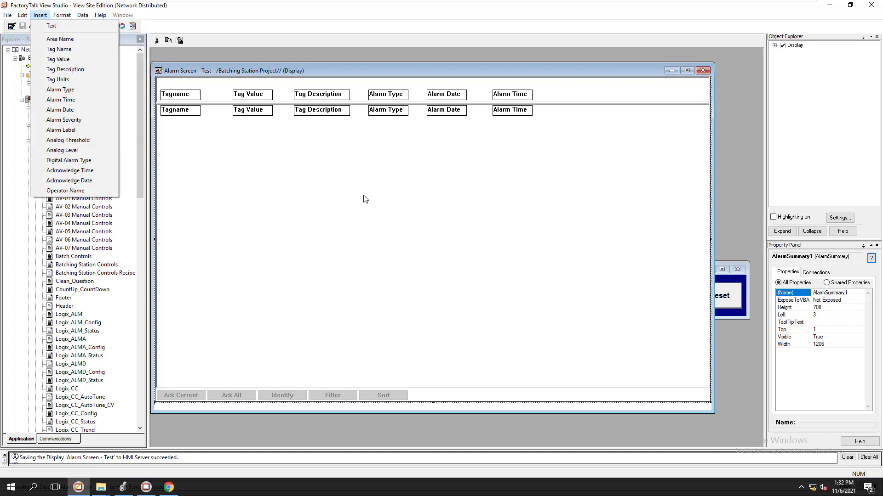
click(467, 111)
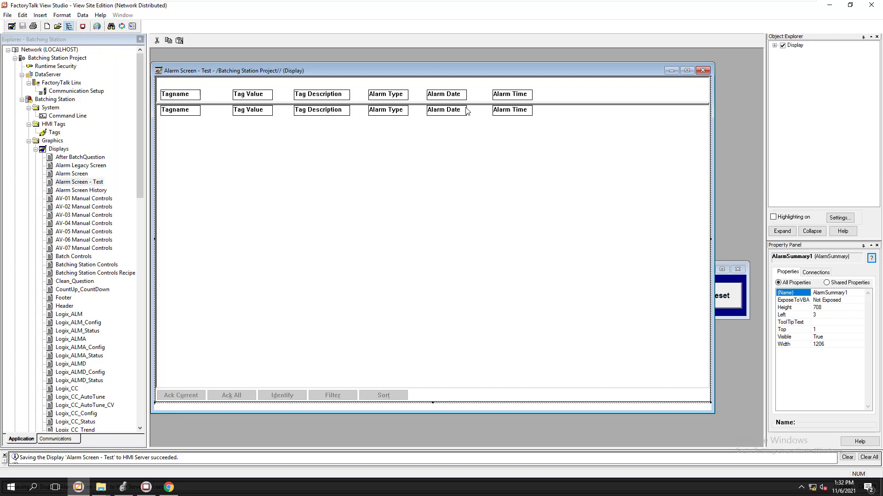
click(702, 70)
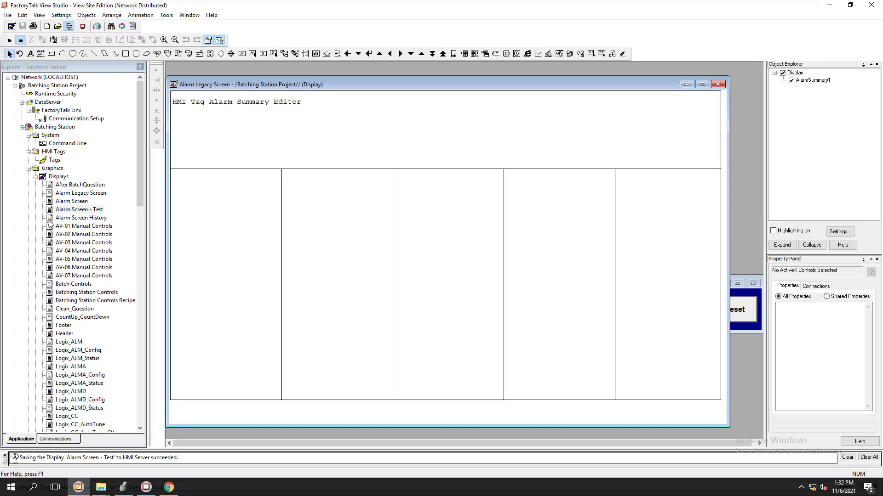
Remove the Alarm Screen - Test display from the application and delete it from disk.
click(69, 209)
right_click(69, 210)
click(88, 229)
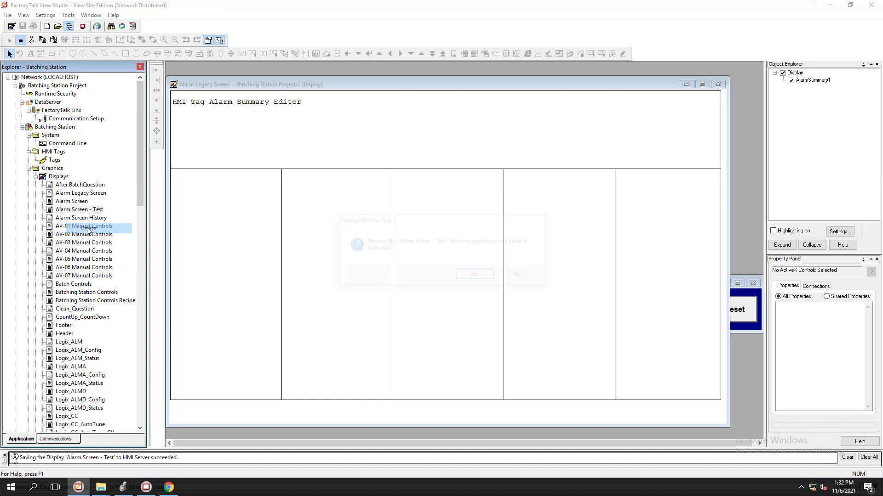
key(Return)
Compare the Alarm Screen's Alarm and Event Summary with the Alarm Legacy Screen's HMI tag summary columns, and close both displays.
click(81, 194)
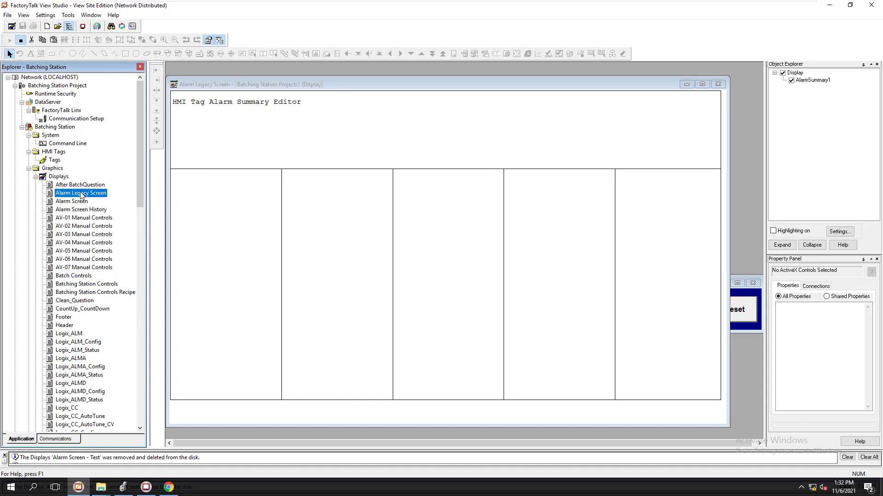
click(724, 84)
double_click(74, 201)
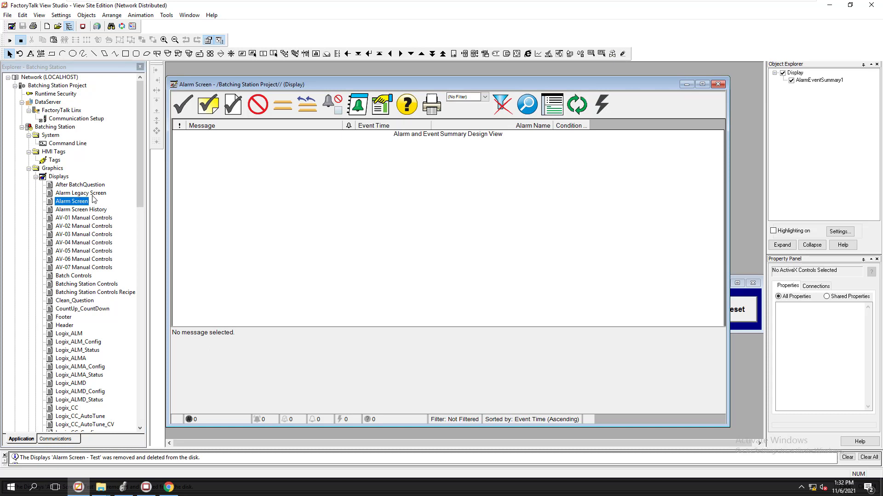
double_click(92, 193)
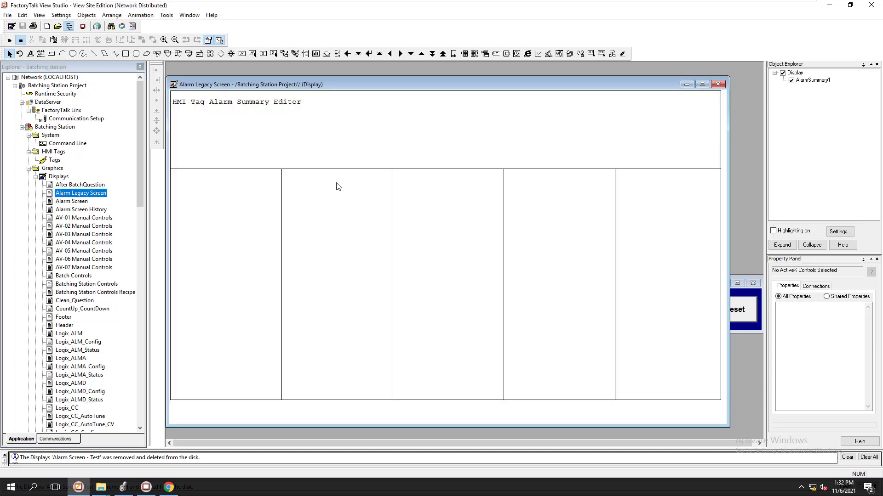
click(309, 178)
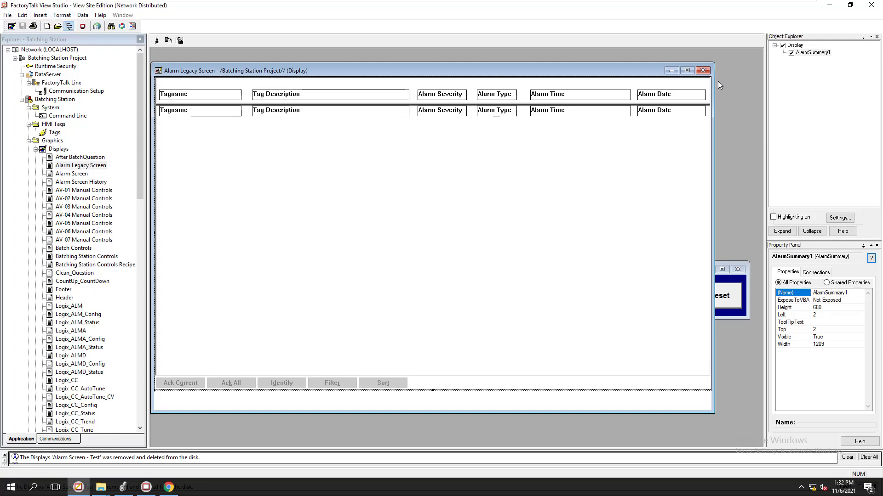
click(703, 70)
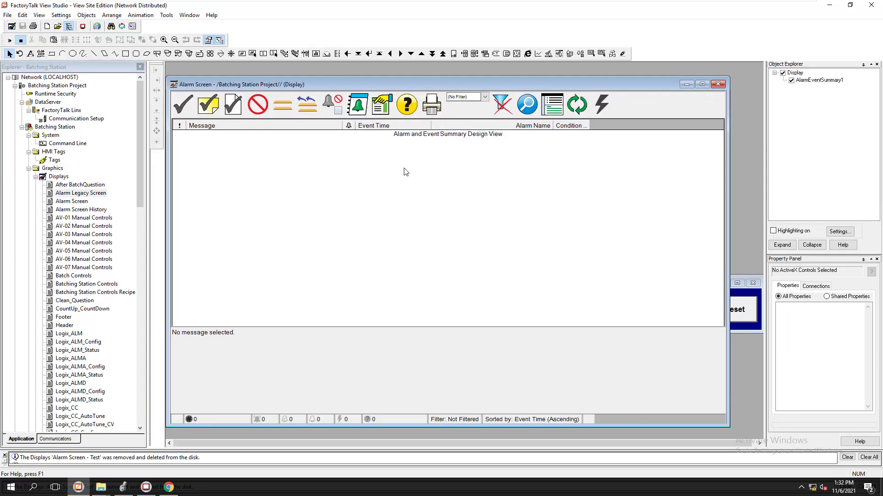
click(719, 84)
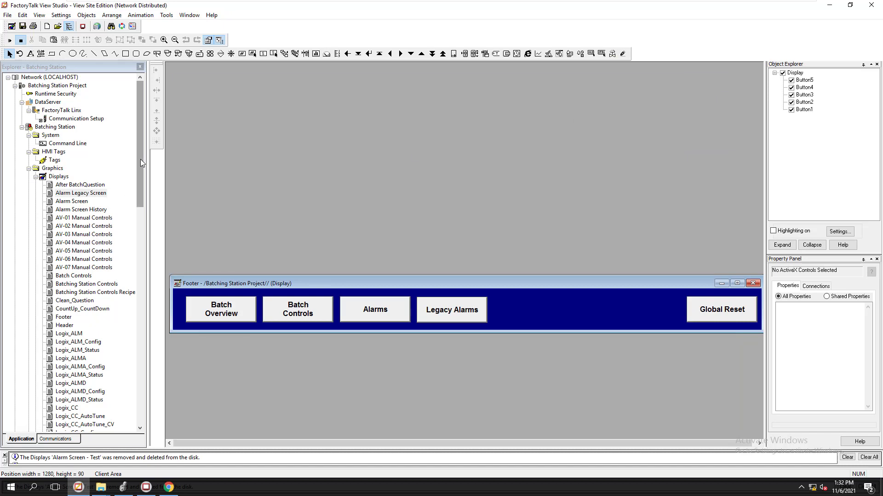
Open the action settings of the footer's Legacy Alarms button and clear its release action command.
drag(141, 163, 143, 186)
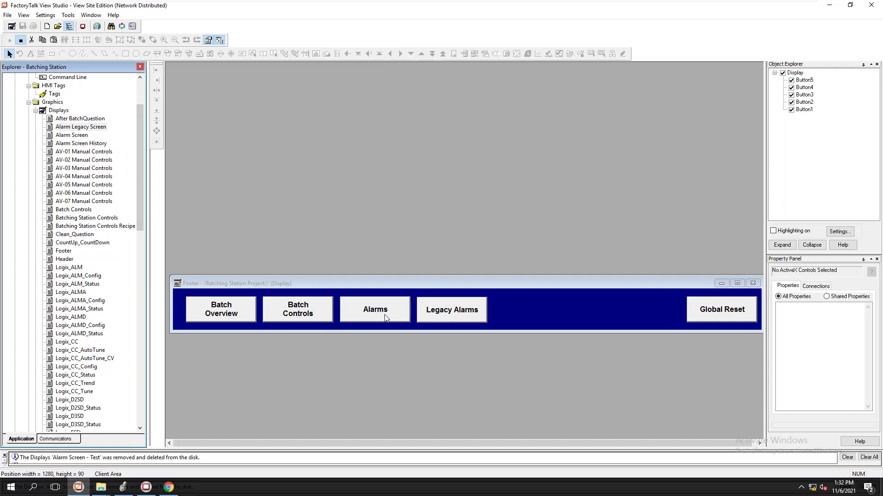
click(439, 317)
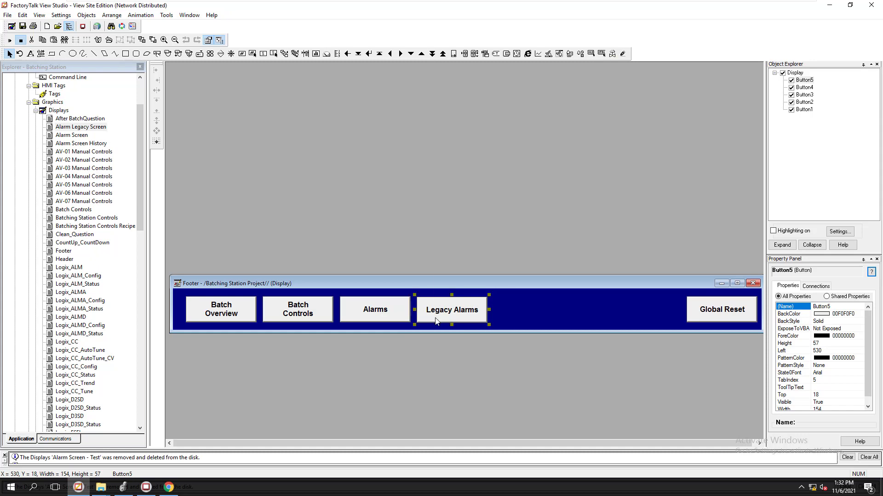
right_click(436, 321)
click(459, 63)
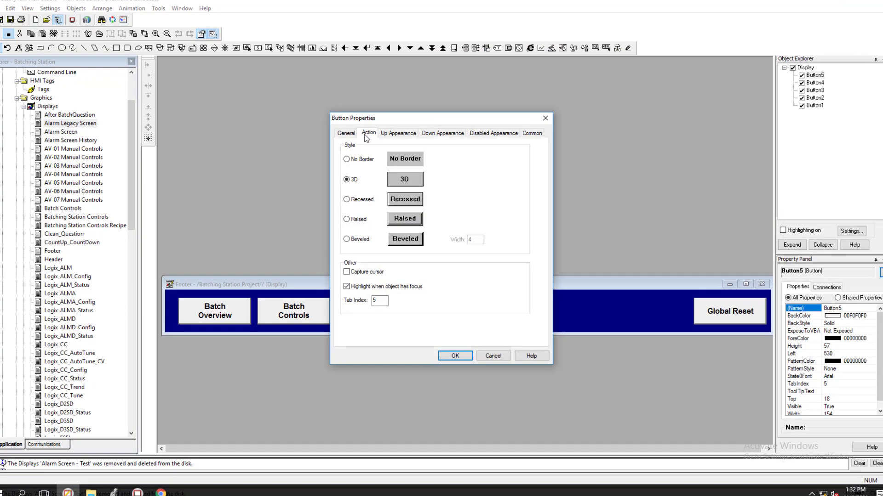
click(370, 136)
click(445, 286)
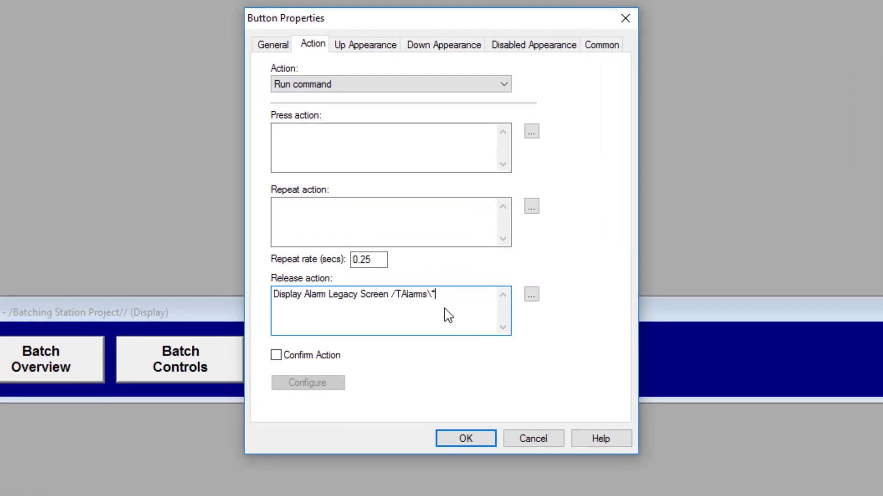
drag(448, 316, 205, 299)
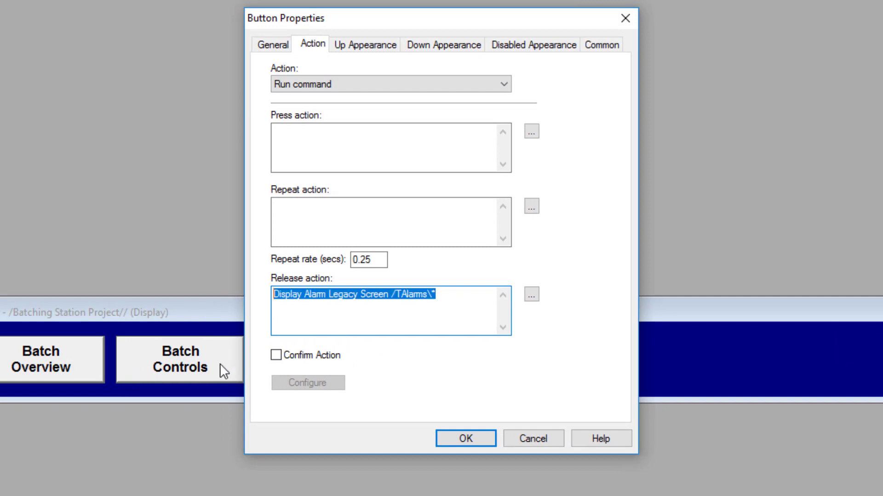
key(Delete)
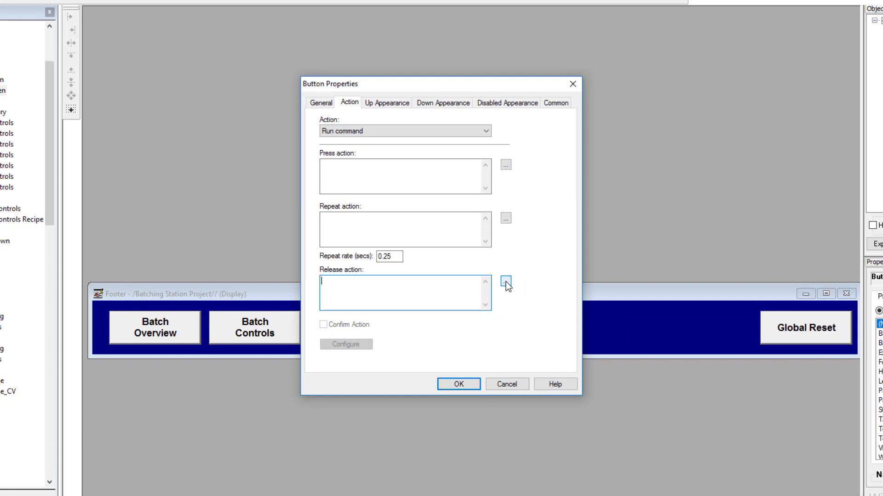
Build a new release action with the Display navigation command, choosing Alarm Legacy Screen as the file.
click(506, 282)
click(527, 121)
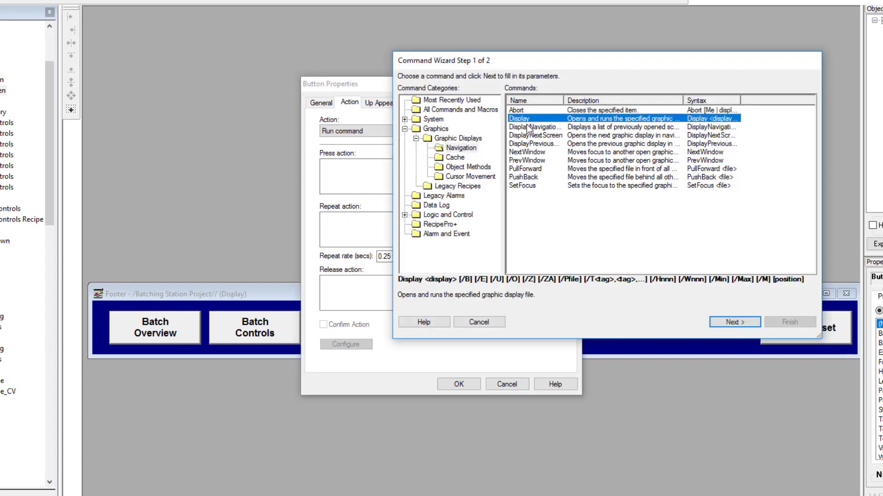
click(732, 323)
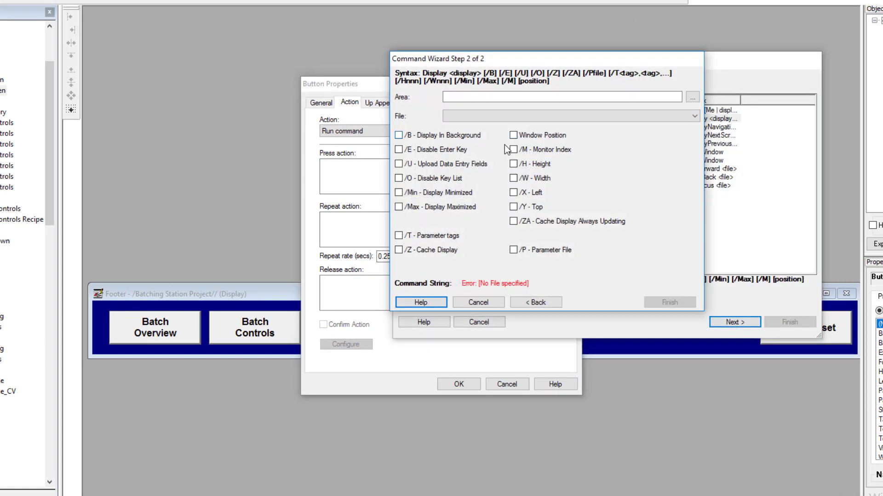
click(585, 116)
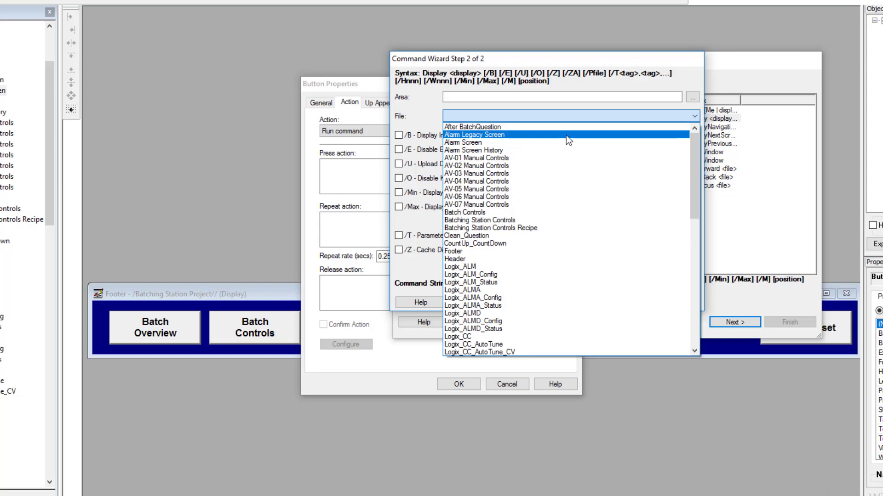
click(563, 136)
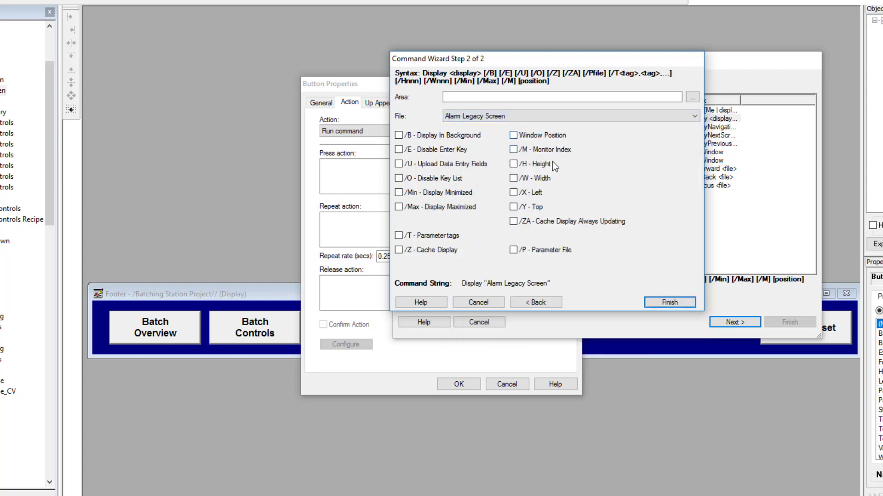
Add the Alarms folder as the /T parameter tag, append the \* wildcard to the release command, and apply the button settings.
click(398, 236)
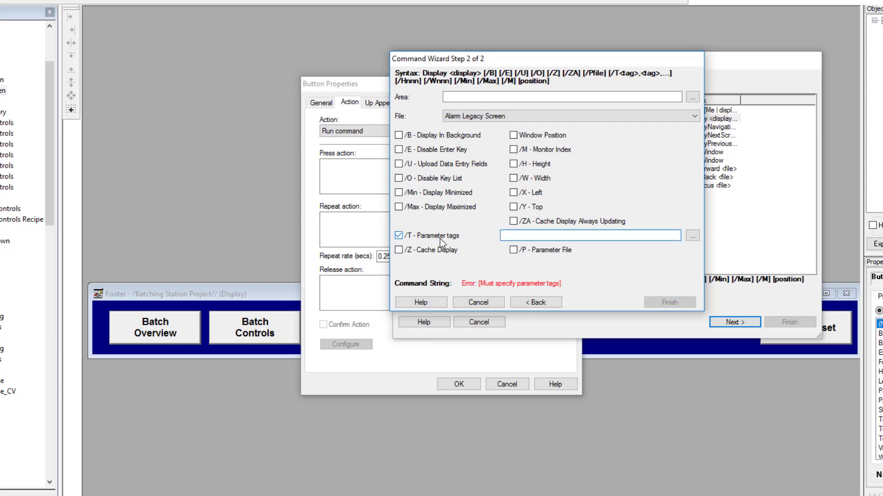
click(692, 235)
click(546, 142)
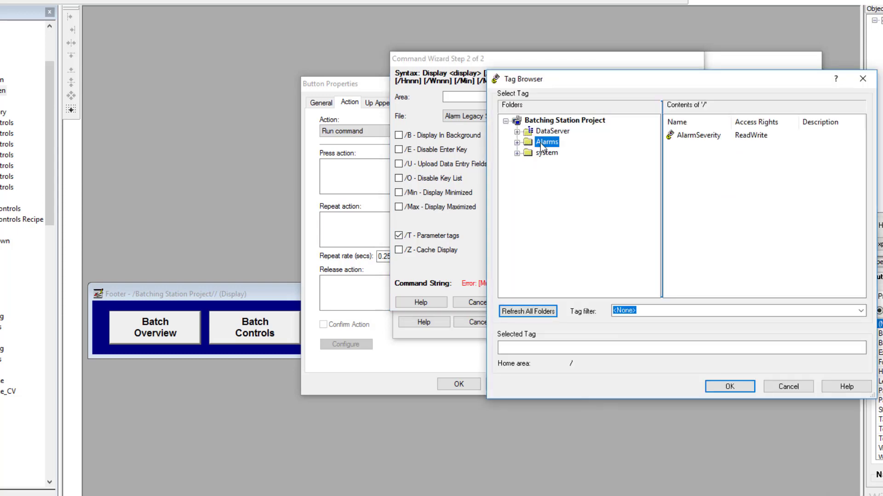
click(724, 386)
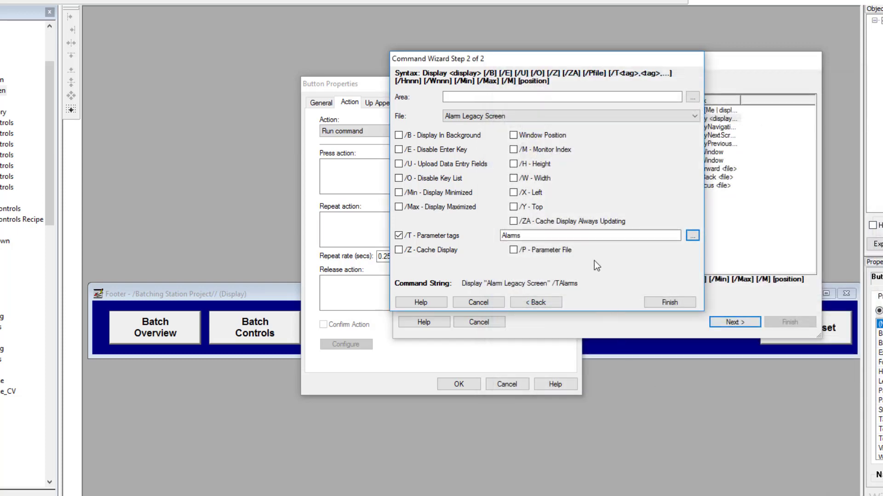
click(648, 304)
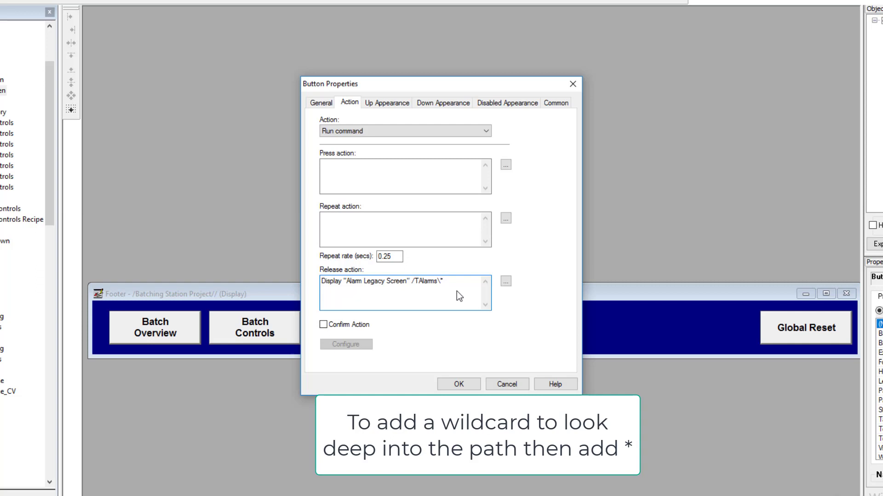
drag(443, 282, 354, 303)
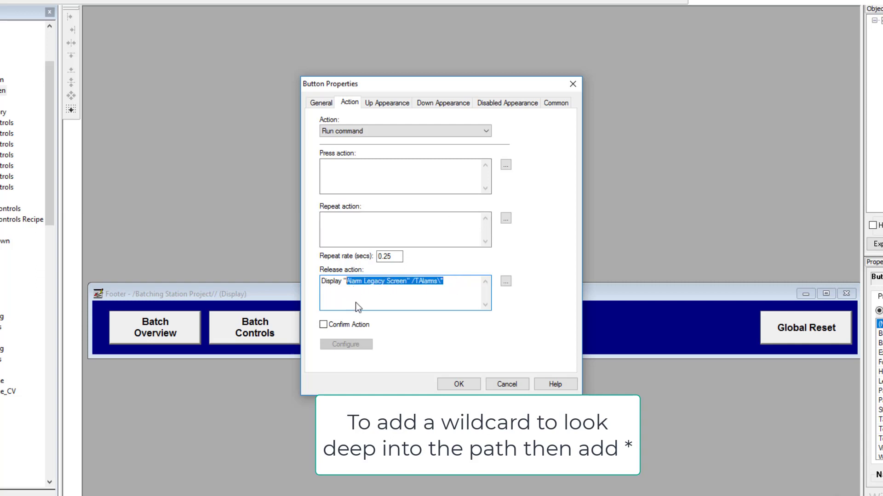
click(411, 299)
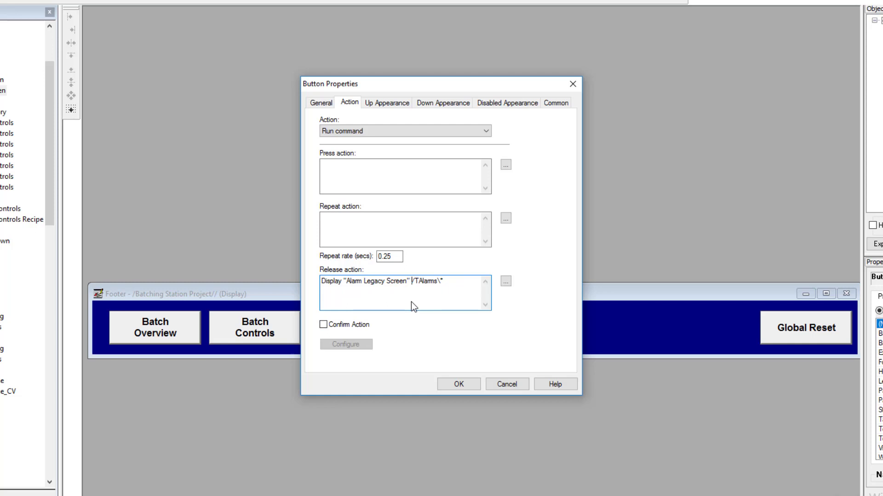
click(458, 386)
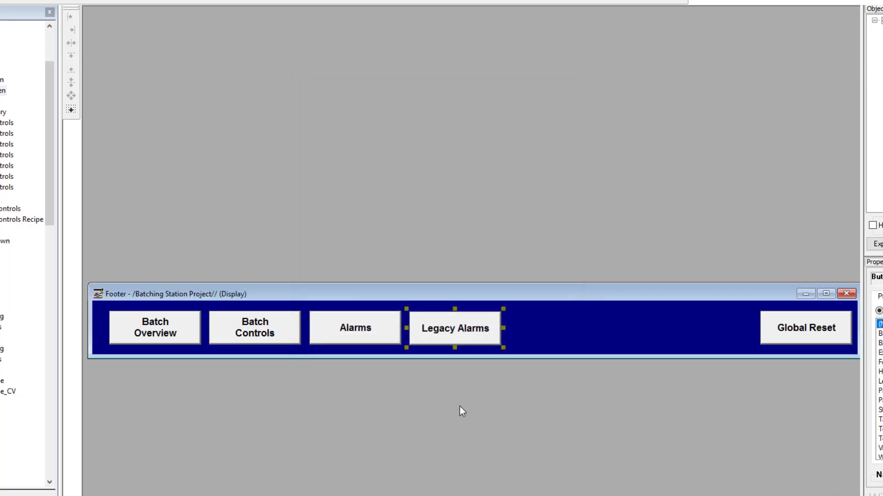
Remove the quotation marks around Alarm Legacy Screen in the Legacy Alarms button's release command, apply it, and save the Footer display.
double_click(489, 338)
click(349, 102)
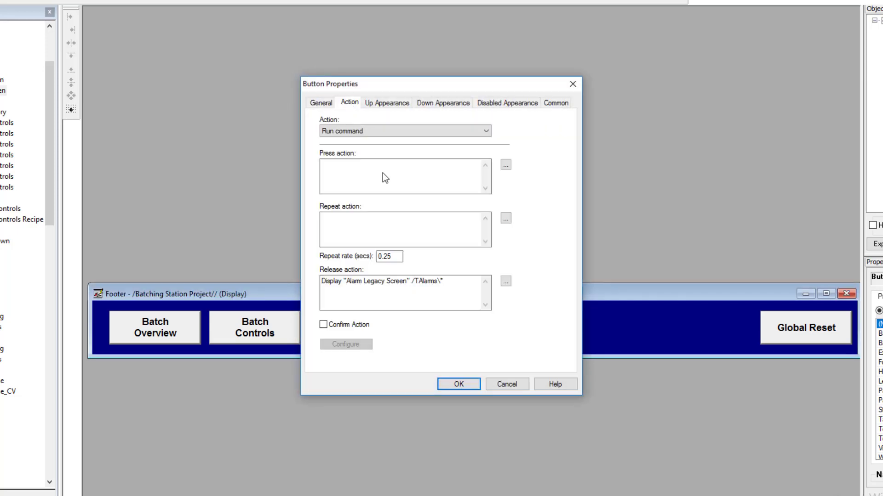
drag(468, 285, 406, 284)
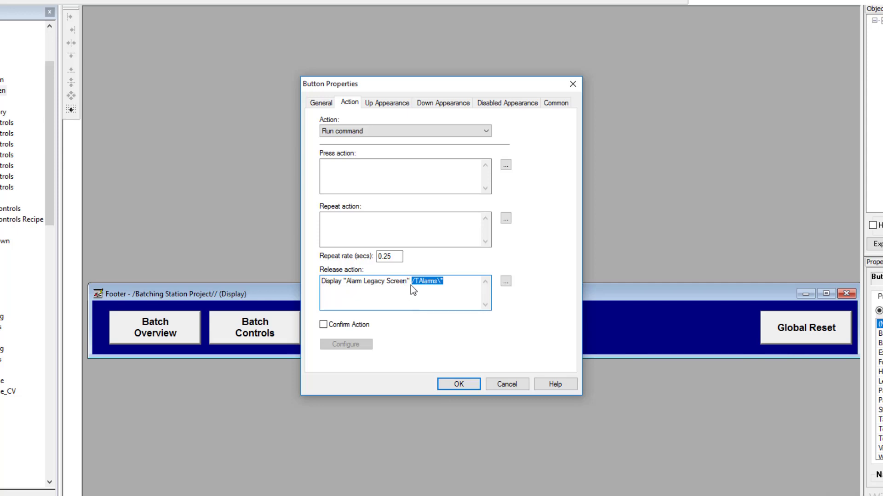
click(411, 283)
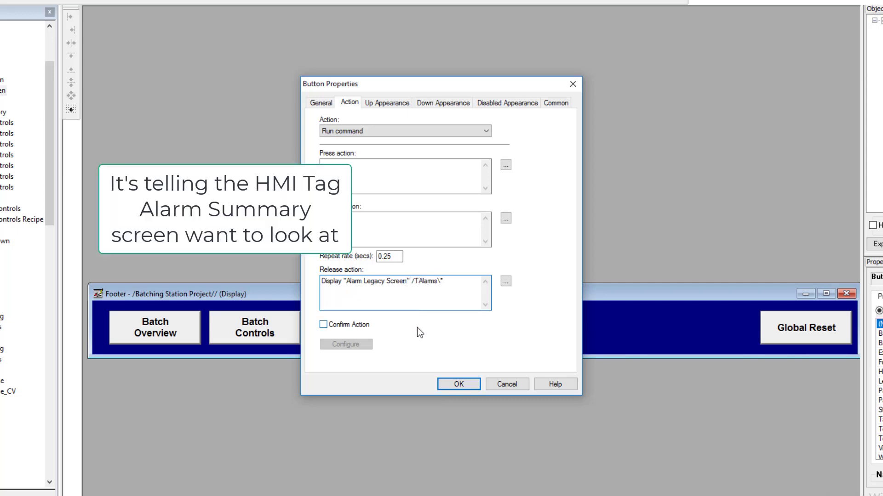
key(BackSpace)
click(346, 281)
key(BackSpace)
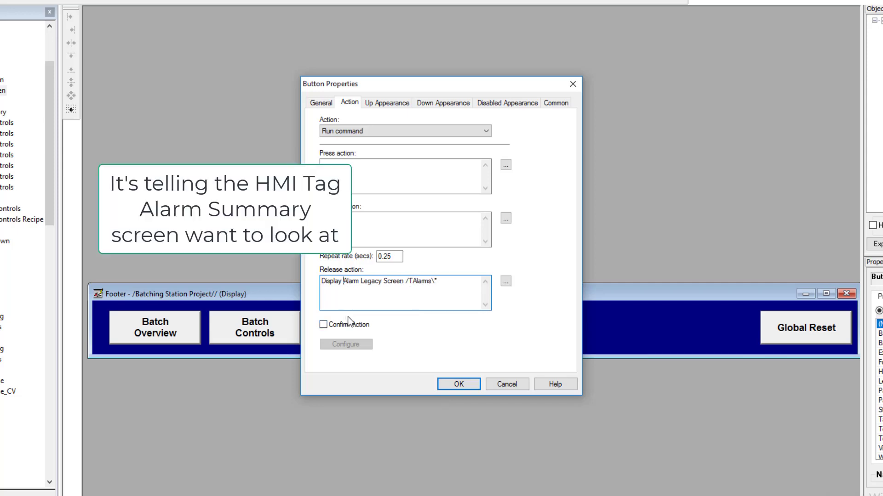
click(459, 385)
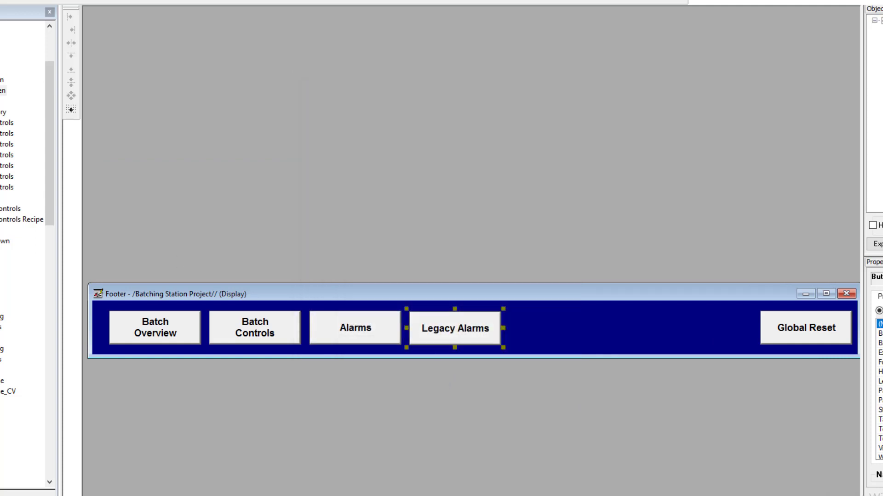
click(300, 292)
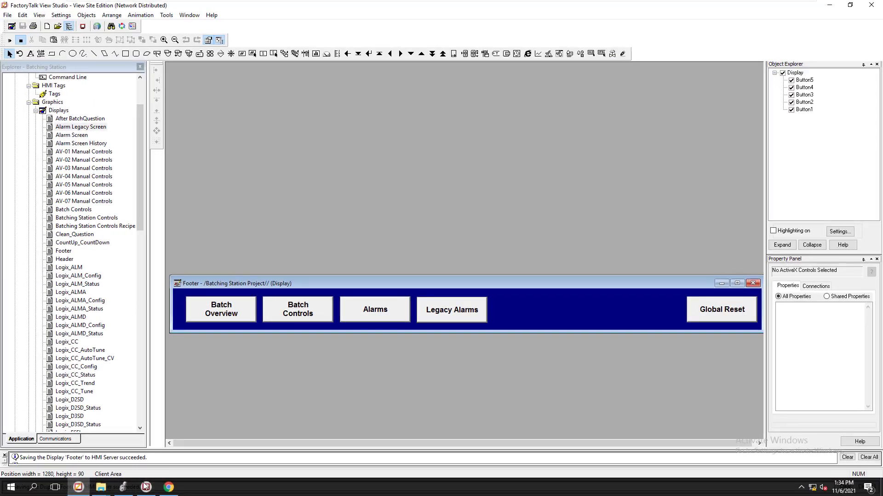
Switch to the running client and view the screens opened by the Alarms and Legacy Alarms footer buttons.
click(145, 487)
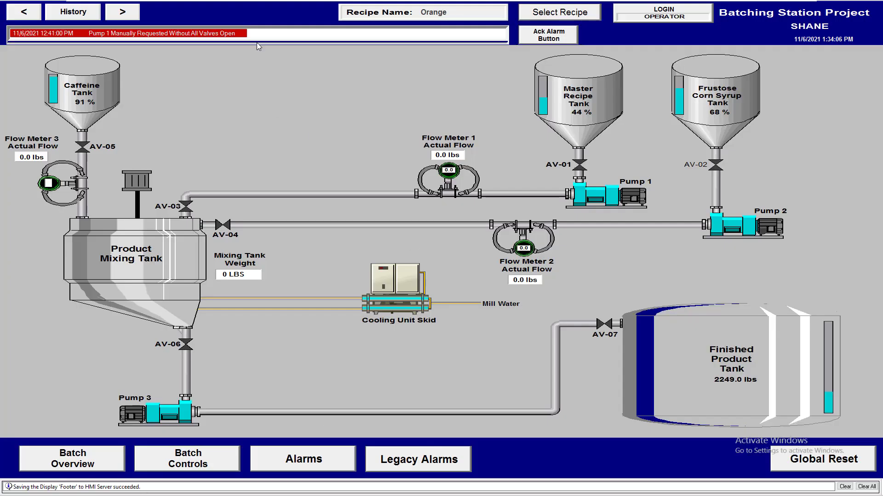
click(333, 454)
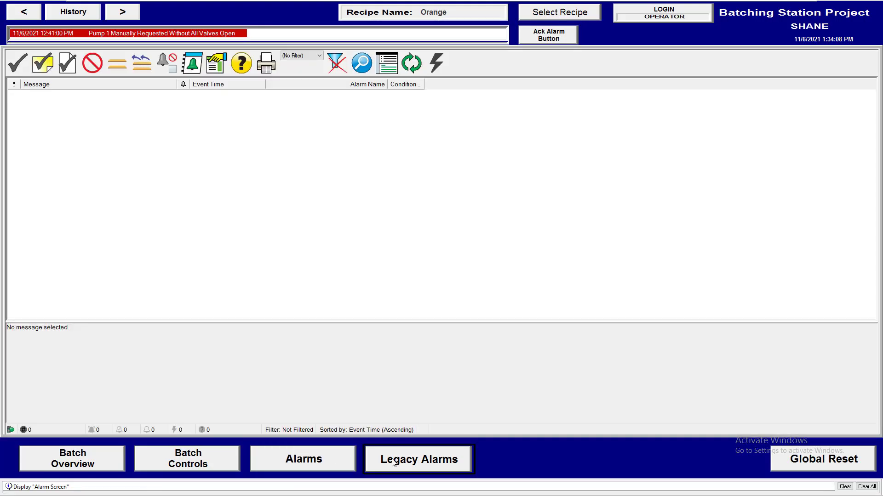
click(384, 453)
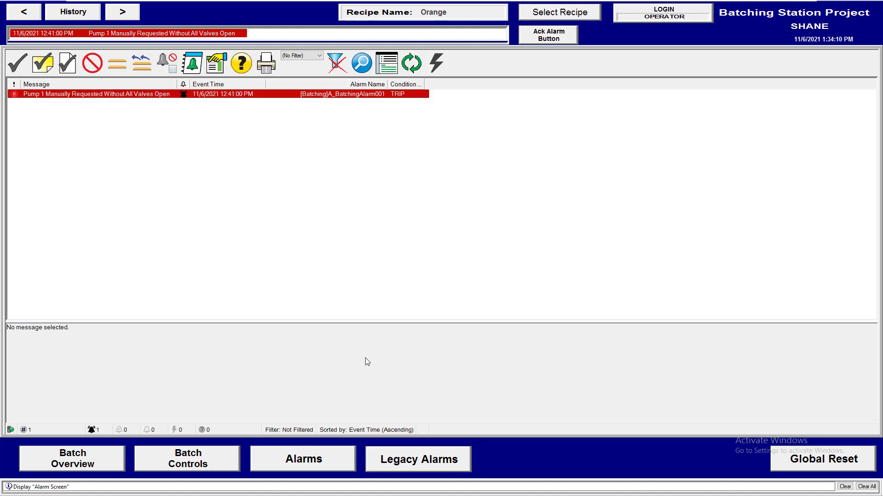
click(409, 460)
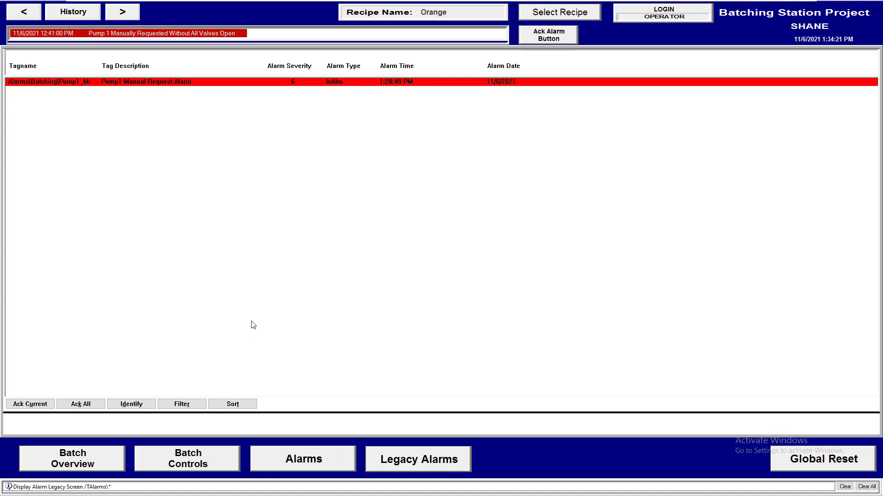
Switch back to FactoryTalk View Studio and open the Alarm Setup editor under HMI Tag Alarms.
key(super)
click(79, 487)
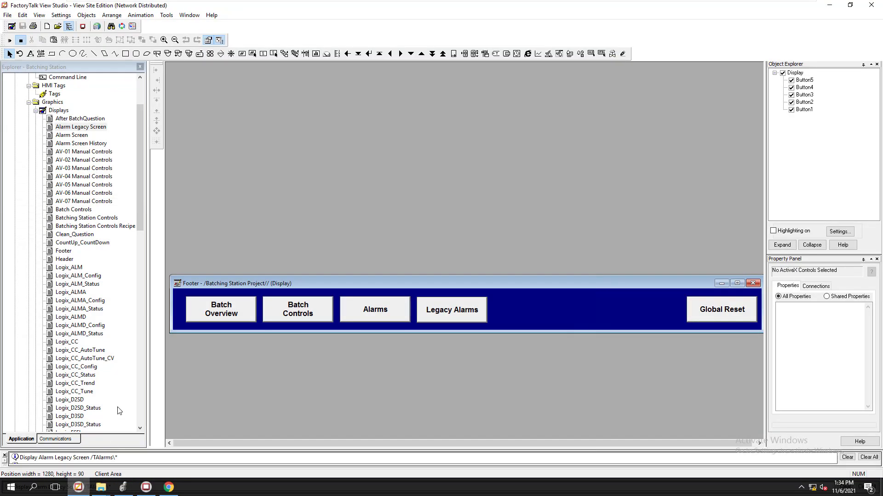
click(141, 167)
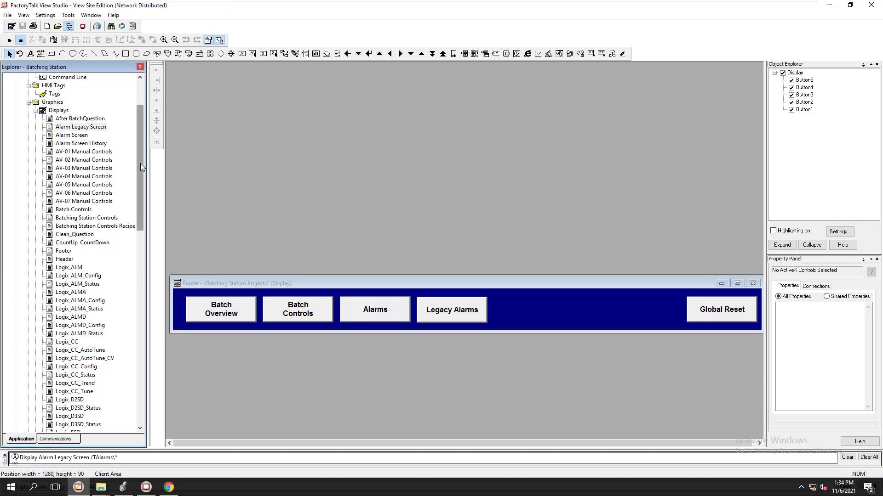
drag(141, 166, 140, 356)
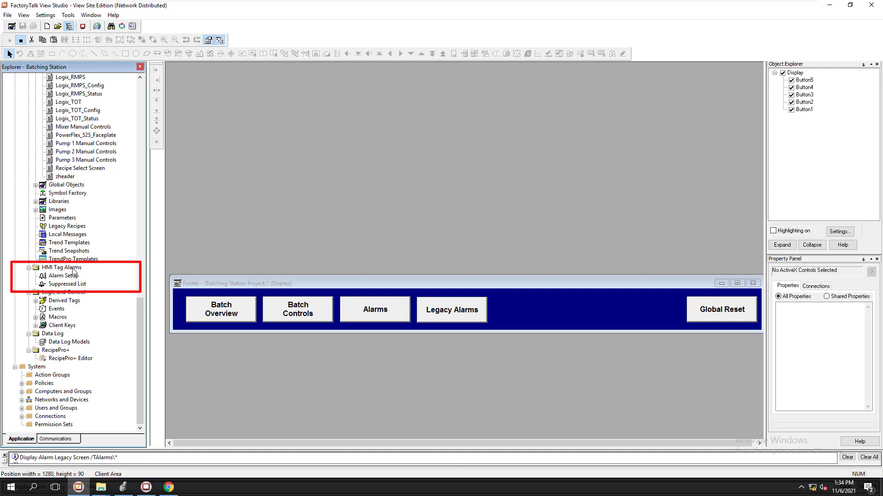
click(69, 277)
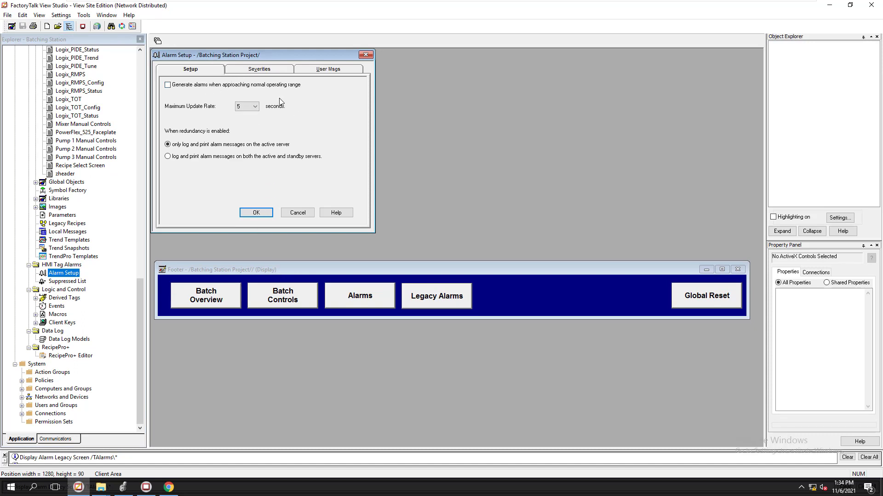
Examine the logging and annunciation settings for alarm severities 1 through 6.
click(266, 73)
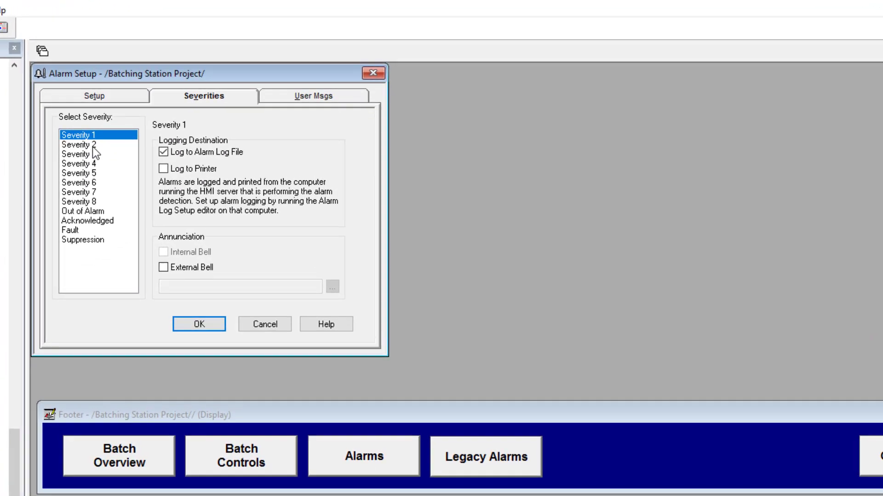
click(140, 123)
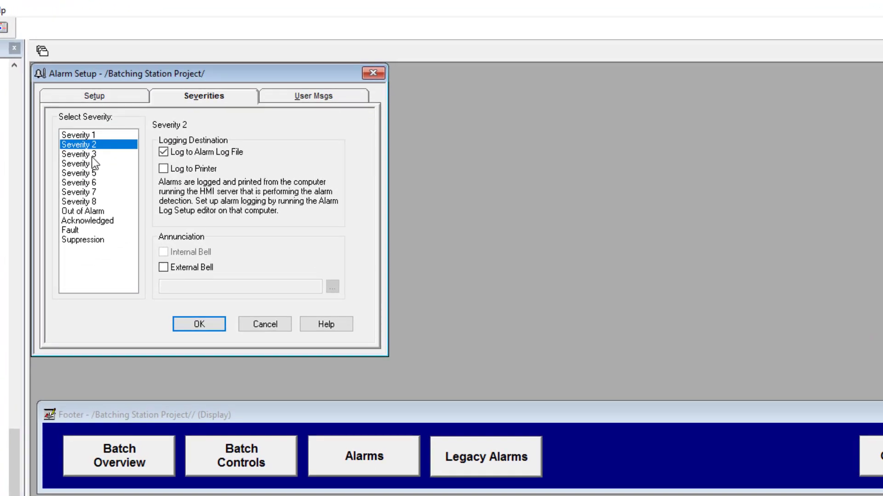
click(140, 130)
click(92, 165)
click(94, 173)
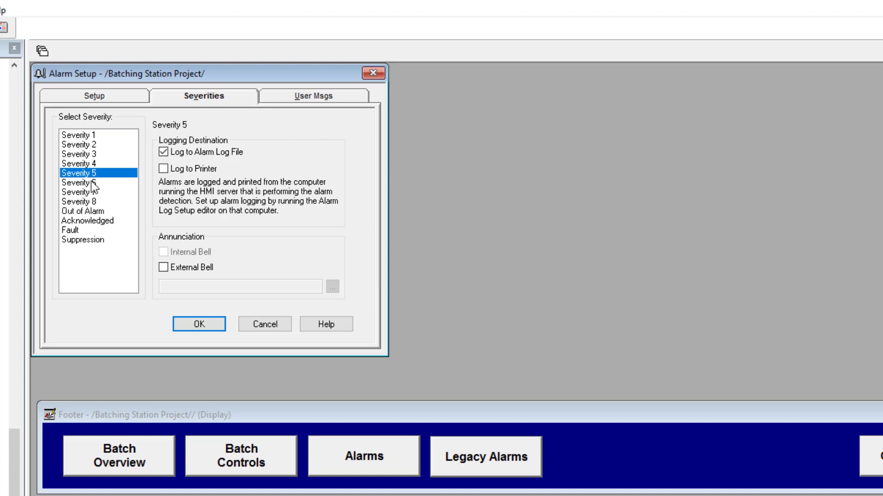
click(94, 183)
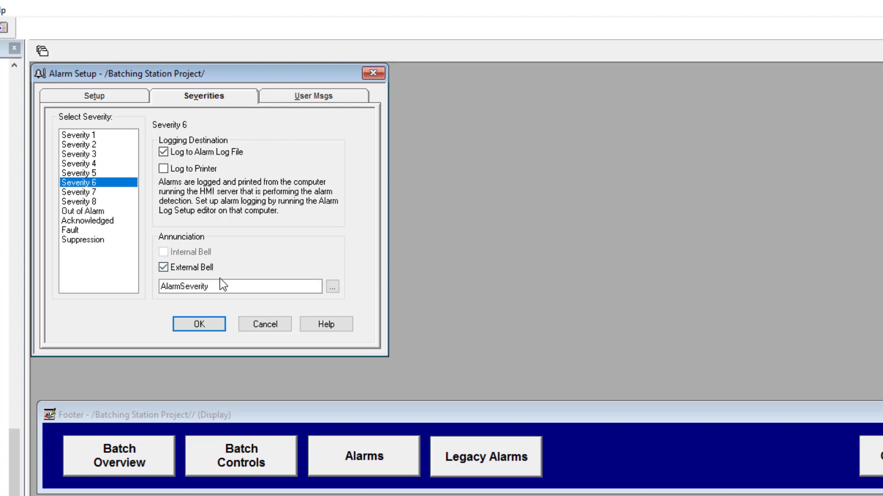
Examine the Severity 6 external bell command and the alarm user messages, and close Alarm Setup.
drag(233, 285, 153, 287)
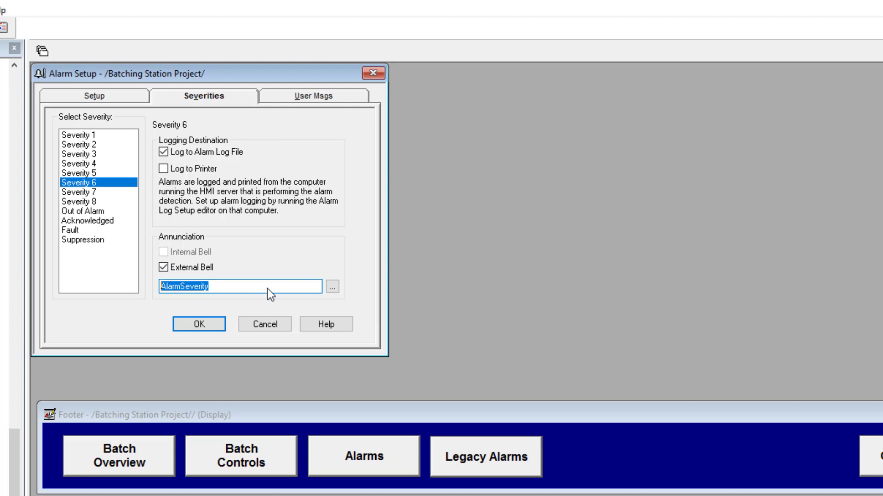
drag(219, 289, 187, 287)
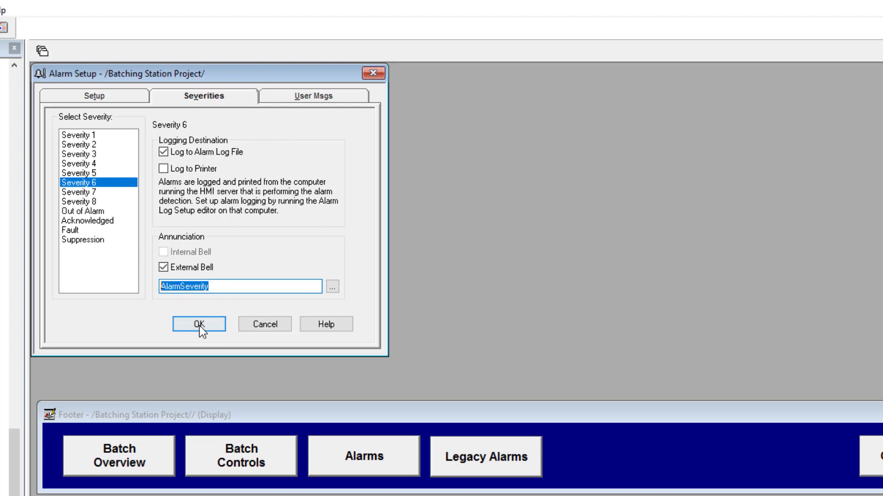
click(290, 104)
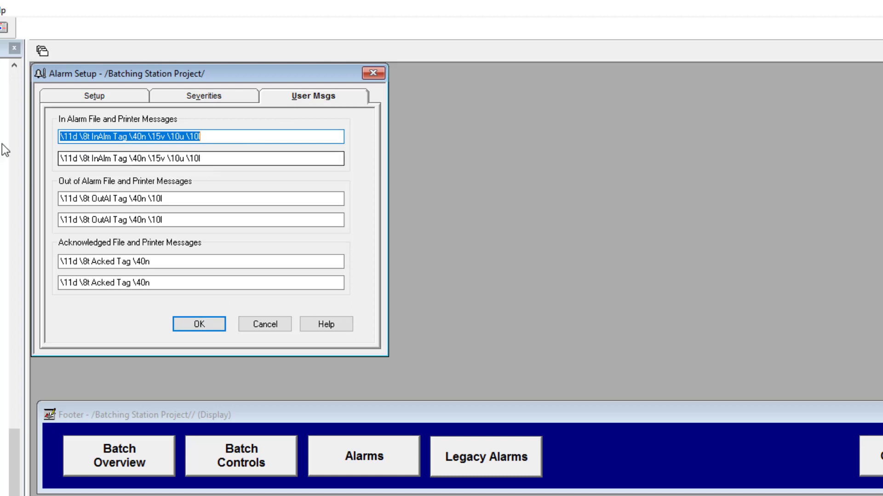
click(224, 97)
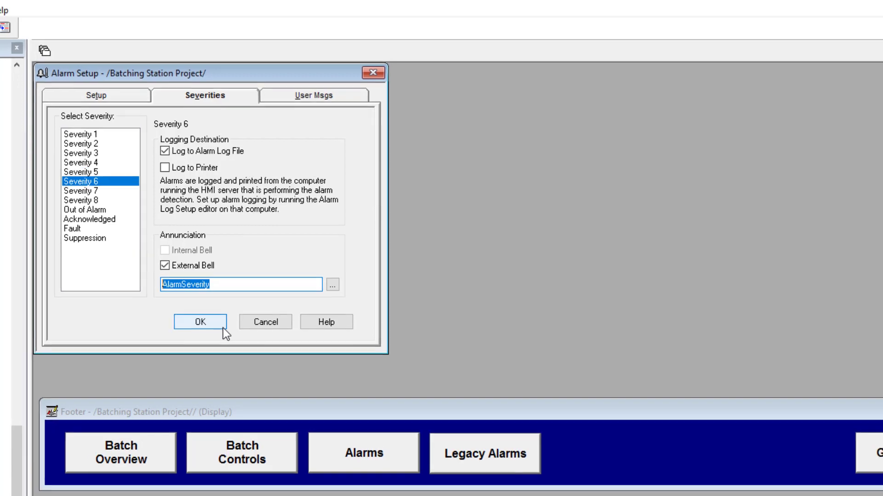
click(222, 330)
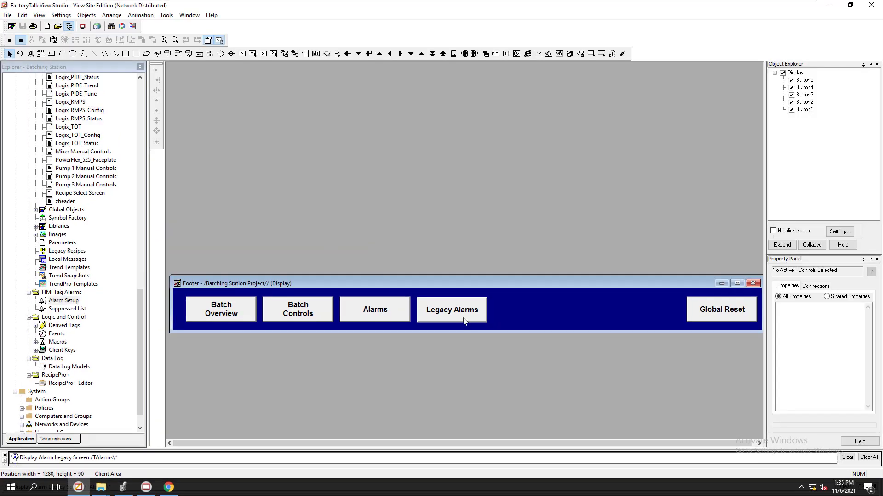
Open the Command Line under Batching Station's System folder and run the AlarmOff command.
click(466, 321)
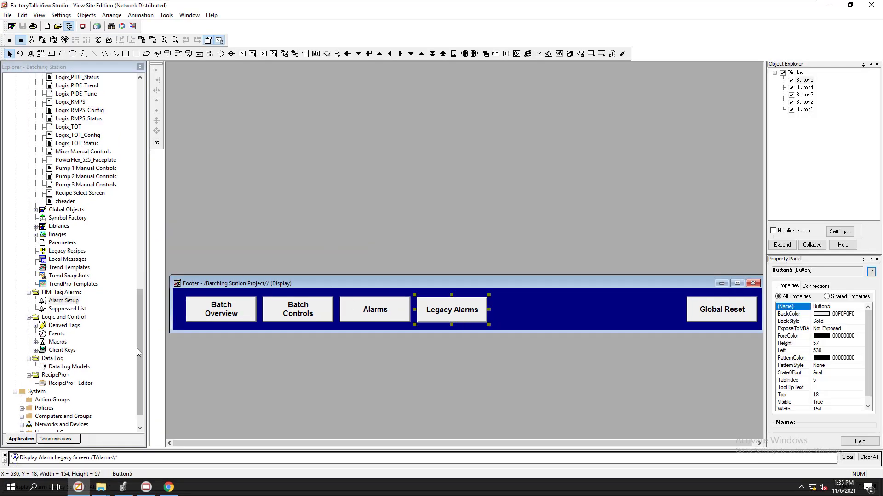
drag(136, 348, 123, 92)
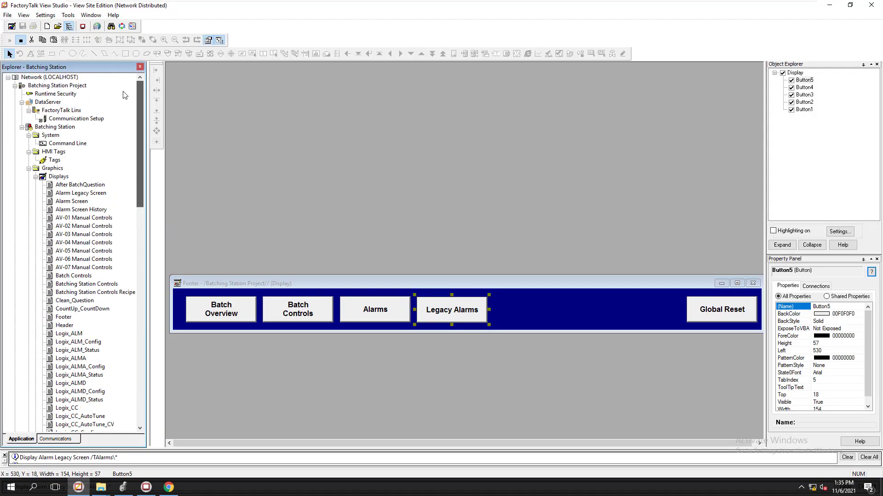
click(68, 144)
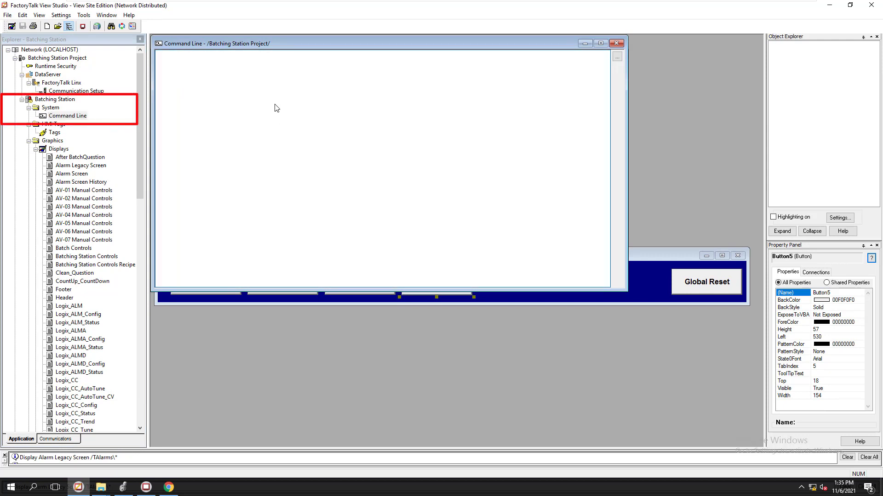
text(AlarmO)
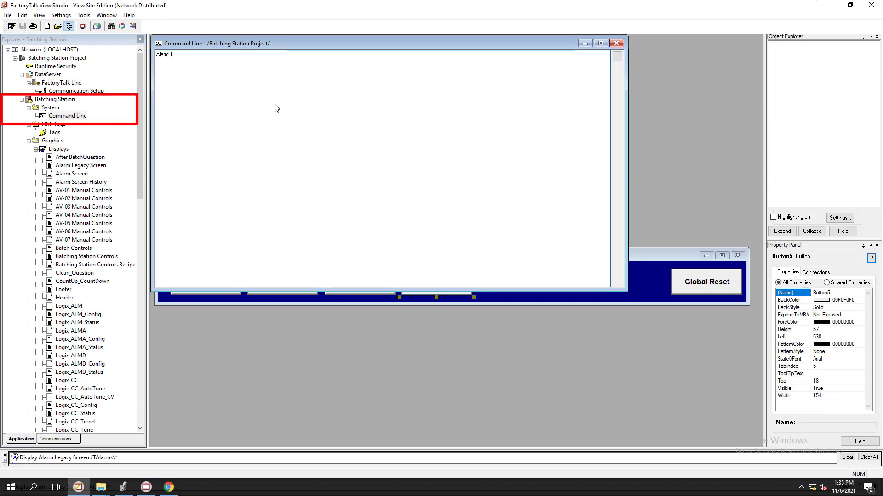
text(ff)
key(Return)
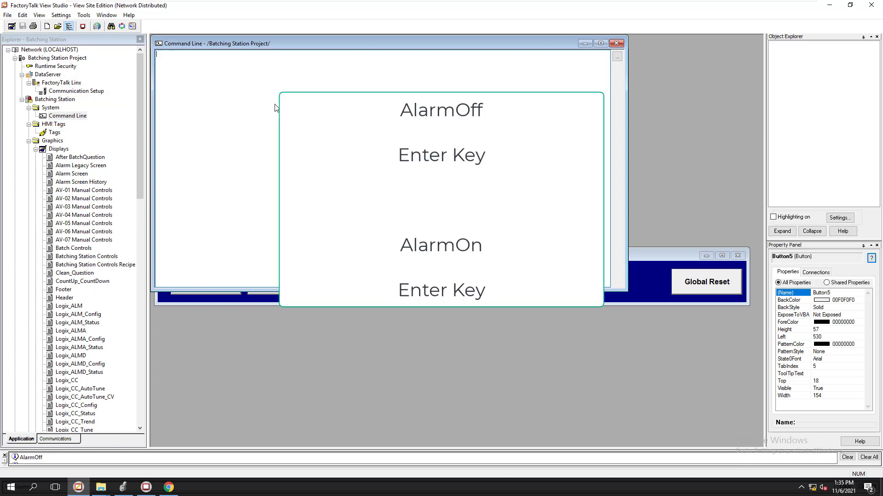
Run the AlarmOn command and close the Command Line window.
text(A)
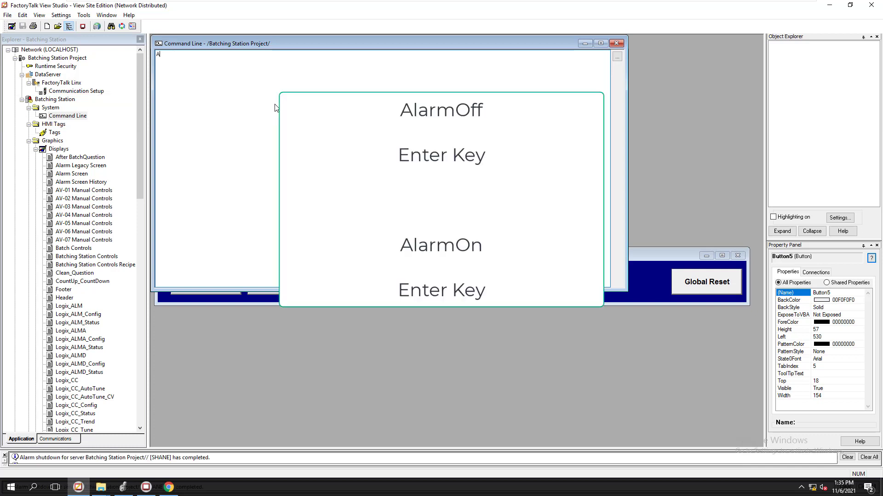
text(larmOn)
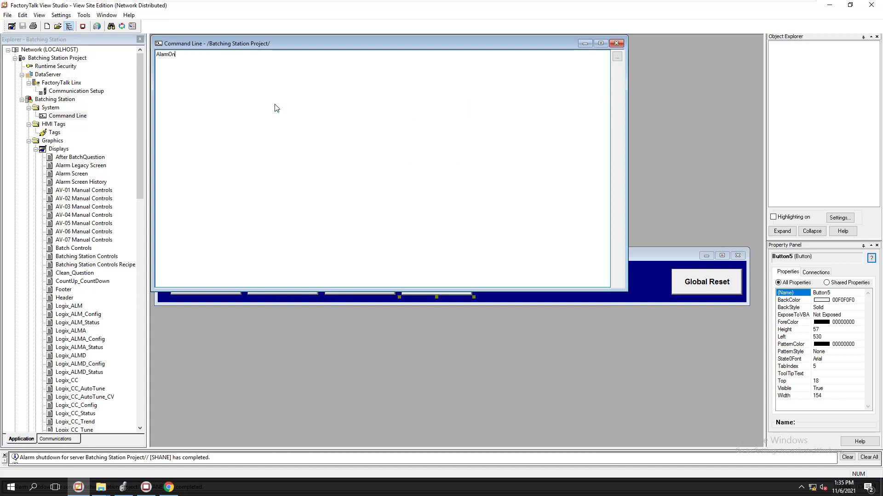
key(Return)
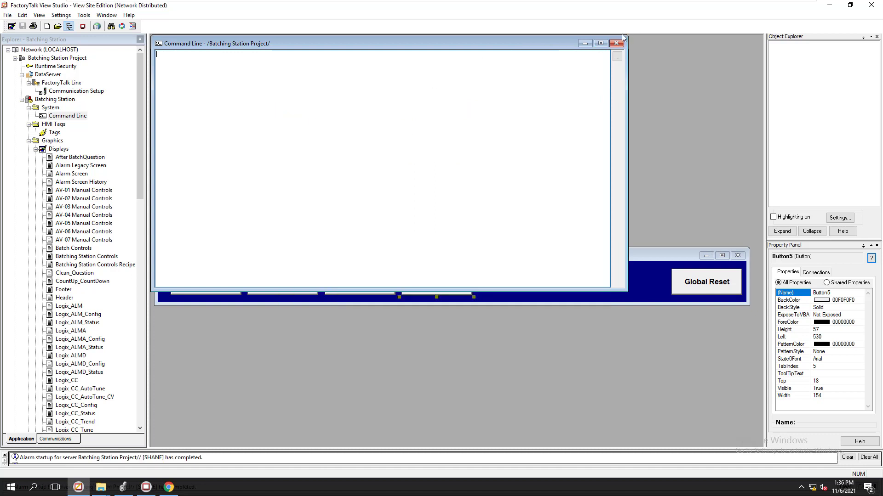
click(616, 42)
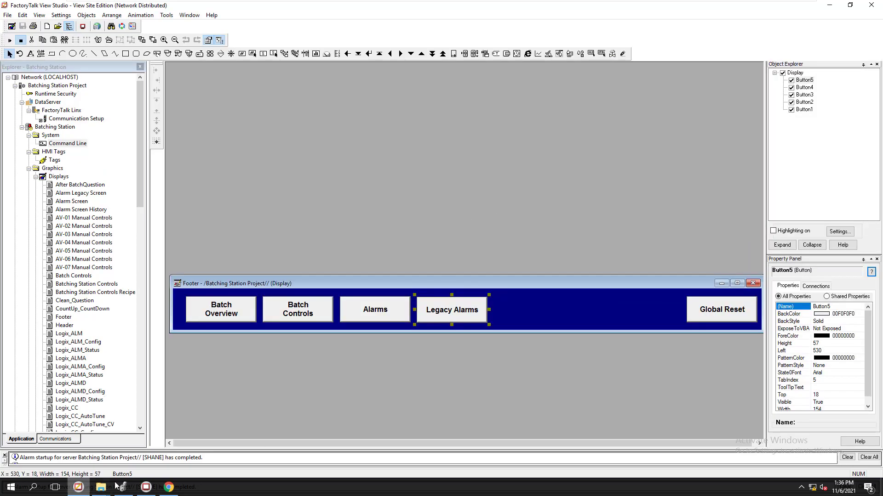
Switch to the running client and view the Alarms, Legacy Alarms, Batch Overview and Batch Controls screens.
click(146, 487)
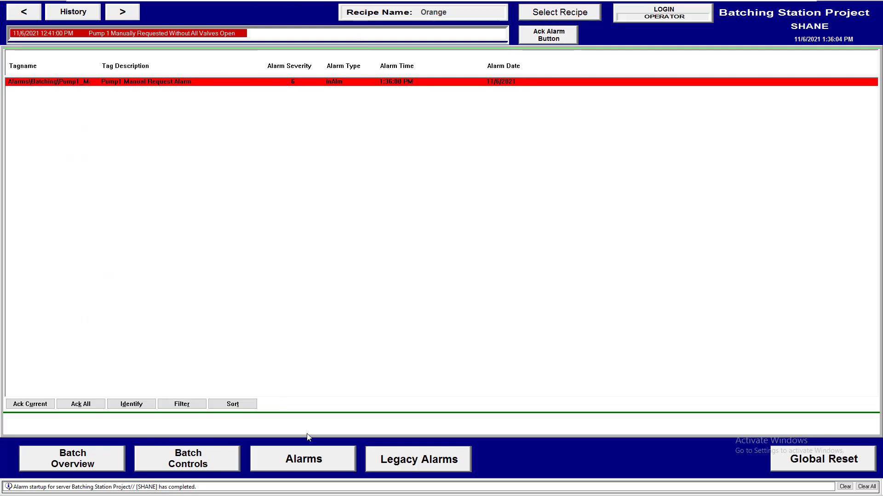
click(315, 462)
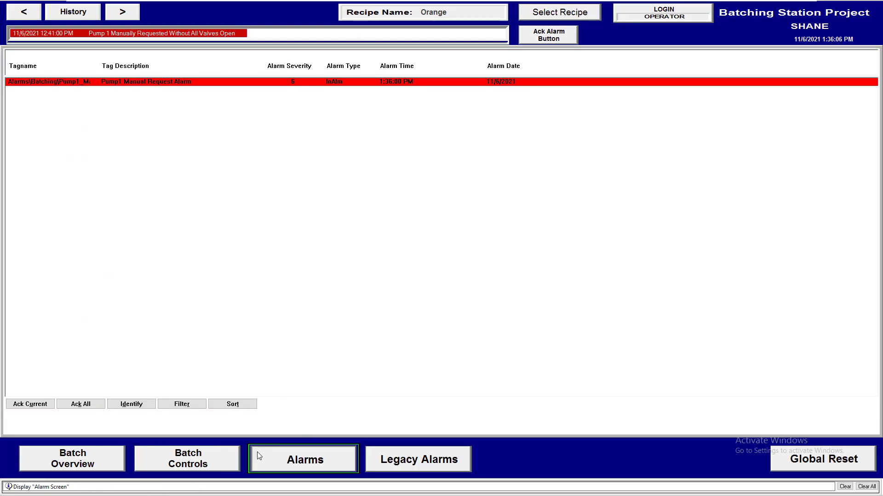
click(386, 459)
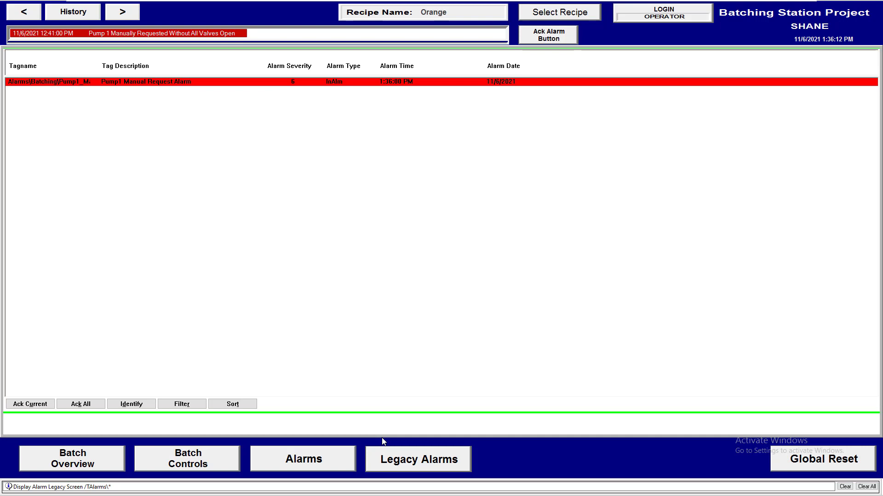
click(114, 460)
click(188, 459)
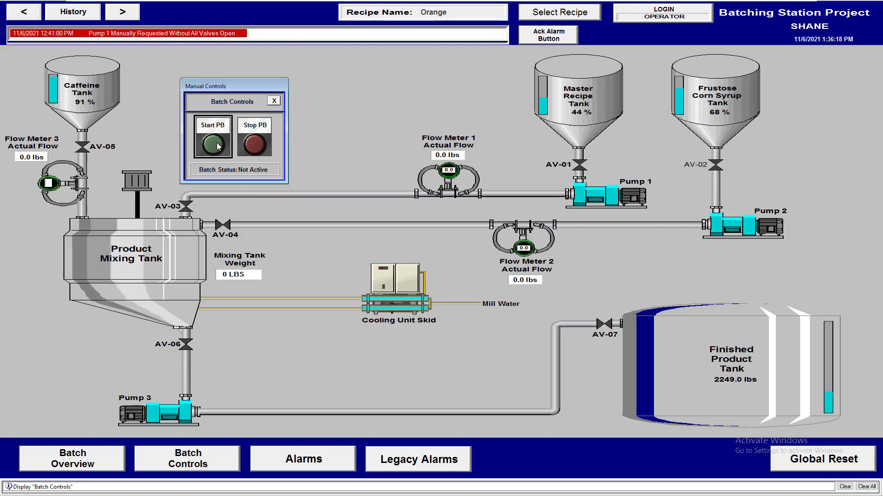
Switch to Logix Designer and toggle the Pump1_ManualRequest bit in rung 0 of the _1PreMix_Alarms routine.
key(super)
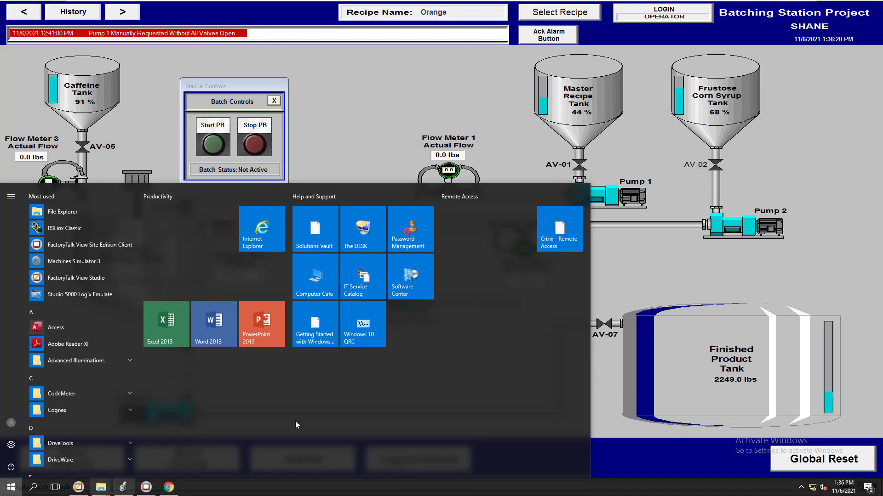
key(super)
key(super)
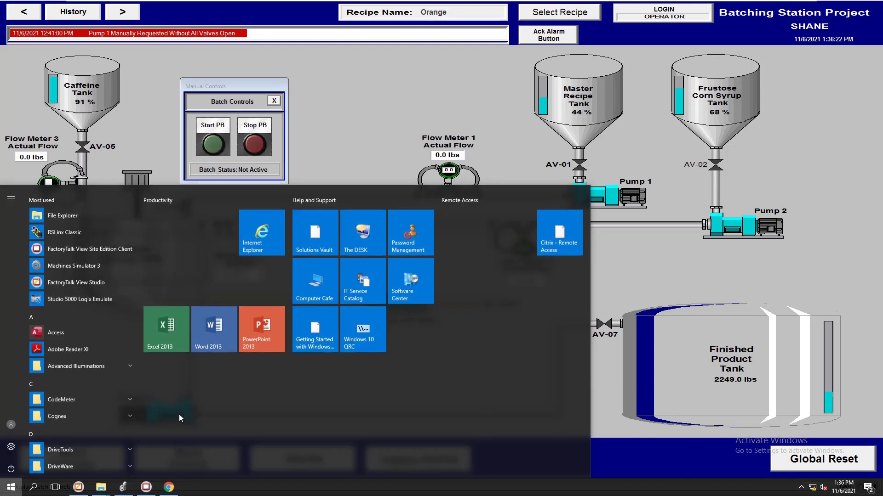
click(78, 488)
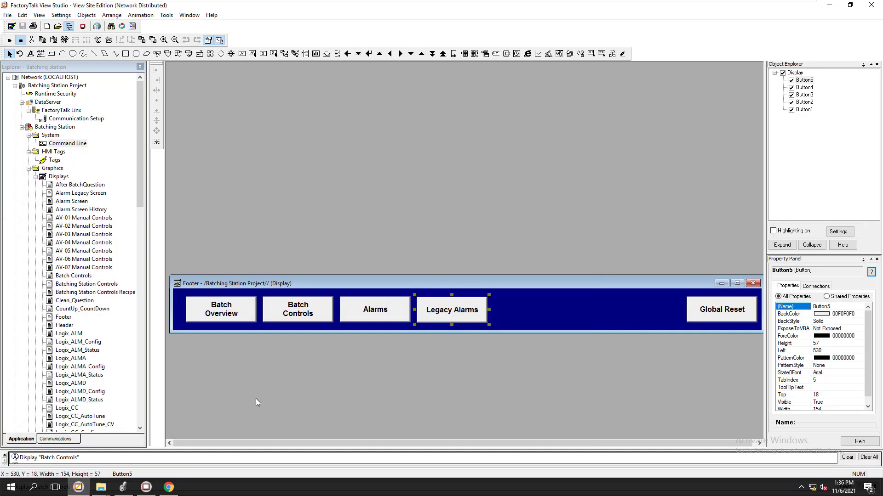
click(123, 488)
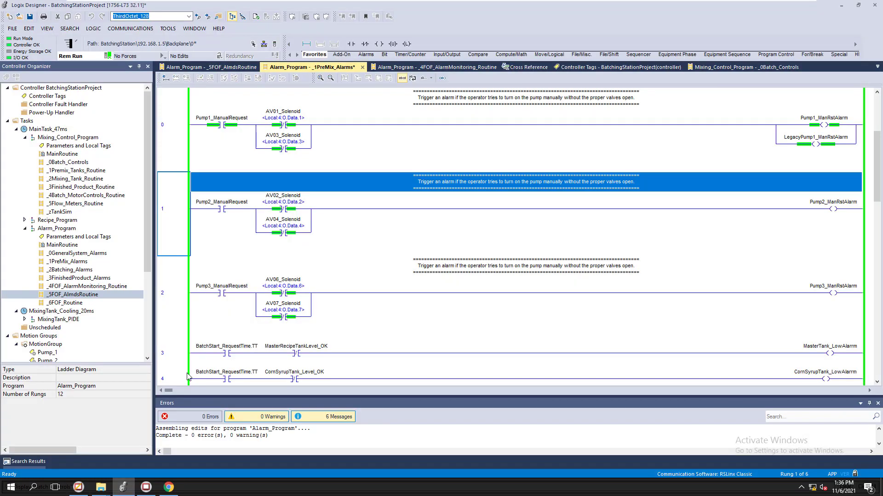
right_click(223, 122)
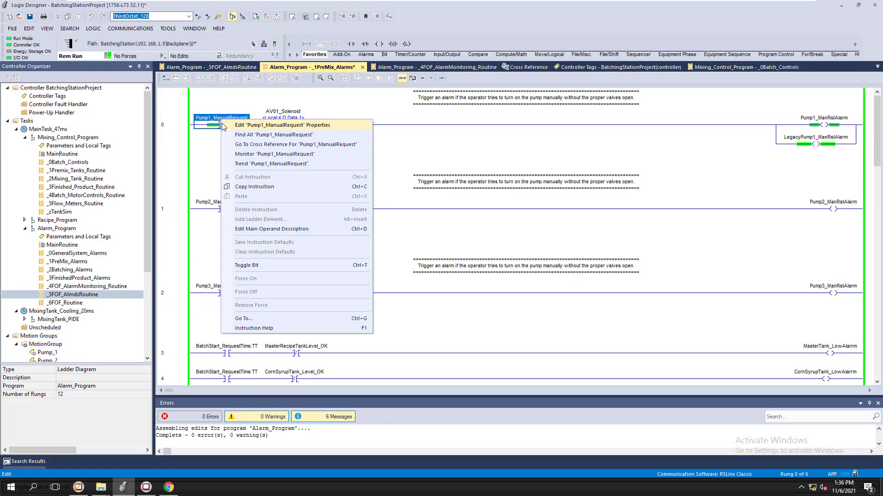
click(260, 267)
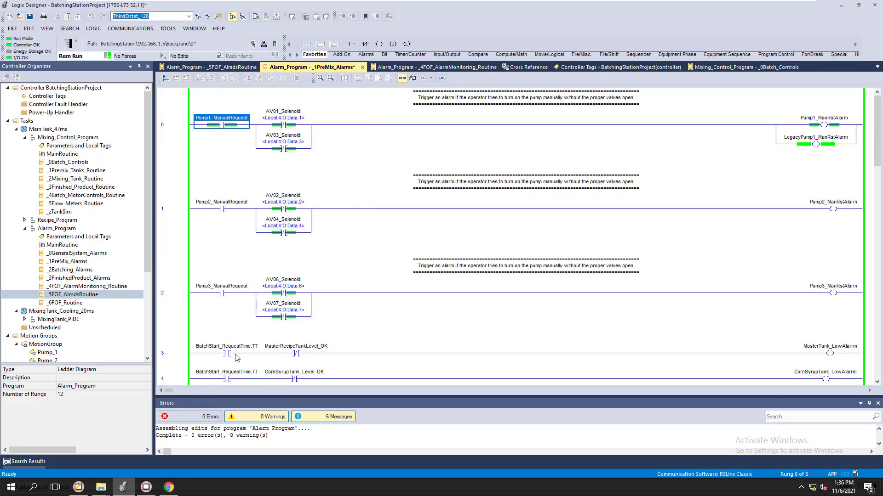
Switch back to the running client, open the Legacy Alarms screen and acknowledge all its alarms.
click(168, 488)
click(168, 488)
click(146, 488)
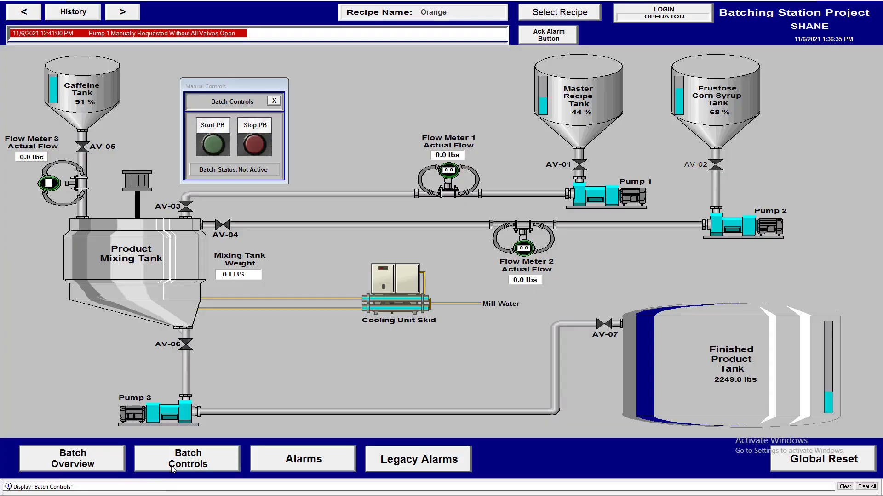
click(395, 465)
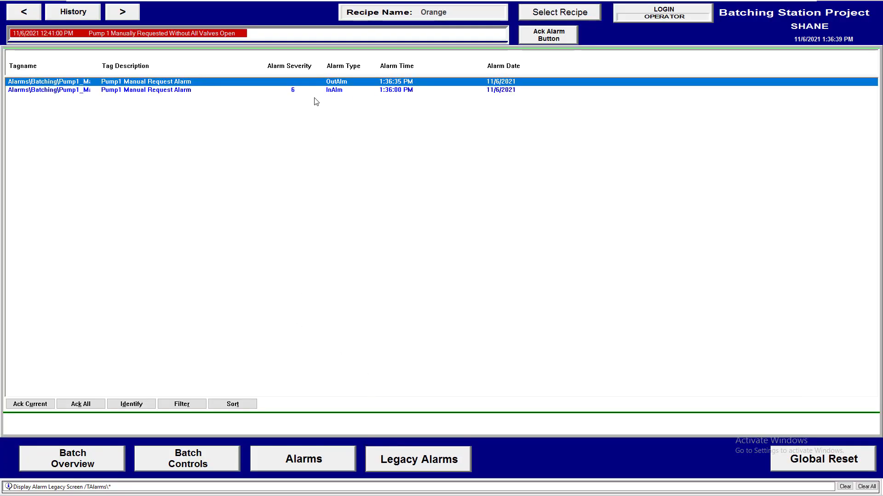
click(212, 90)
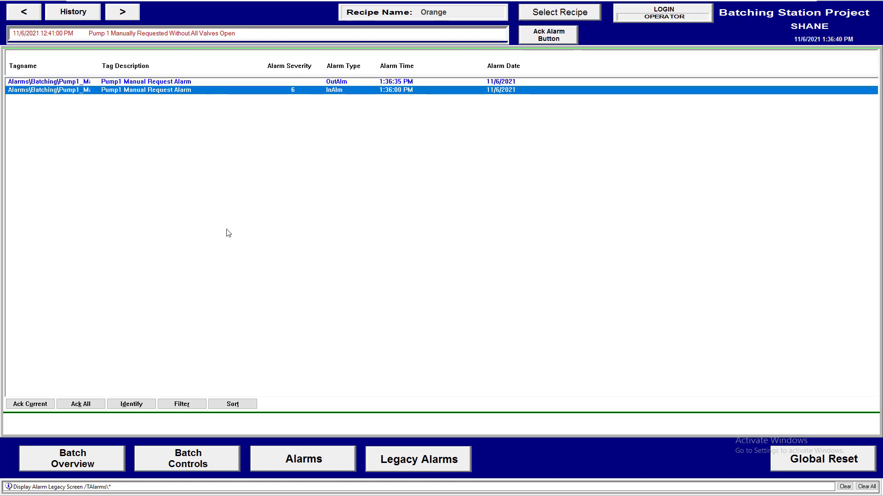
click(82, 405)
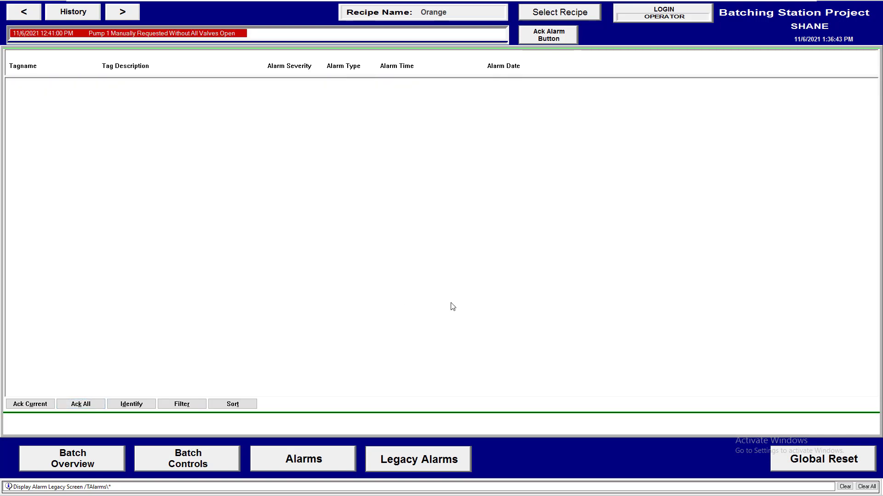
View the Pump 1 alarm's details on the Alarms screen, switch to Logix Designer and open the _5FOF_AlmdsRoutine.
click(305, 459)
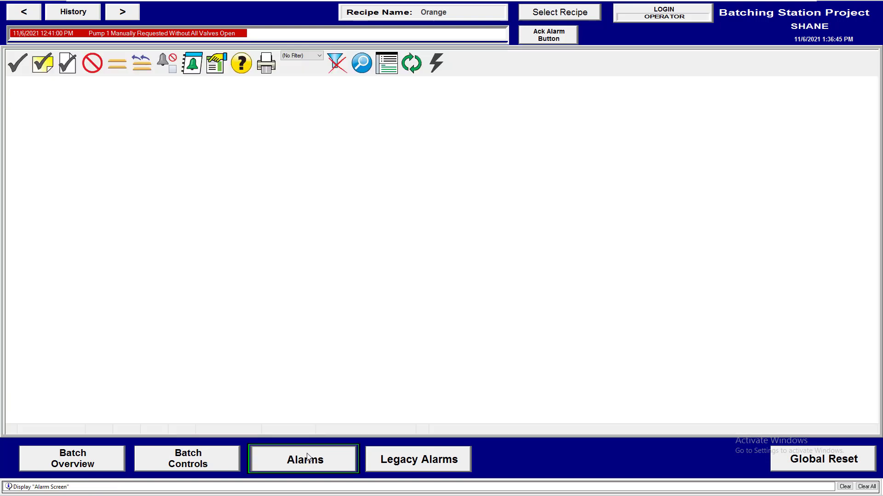
click(371, 95)
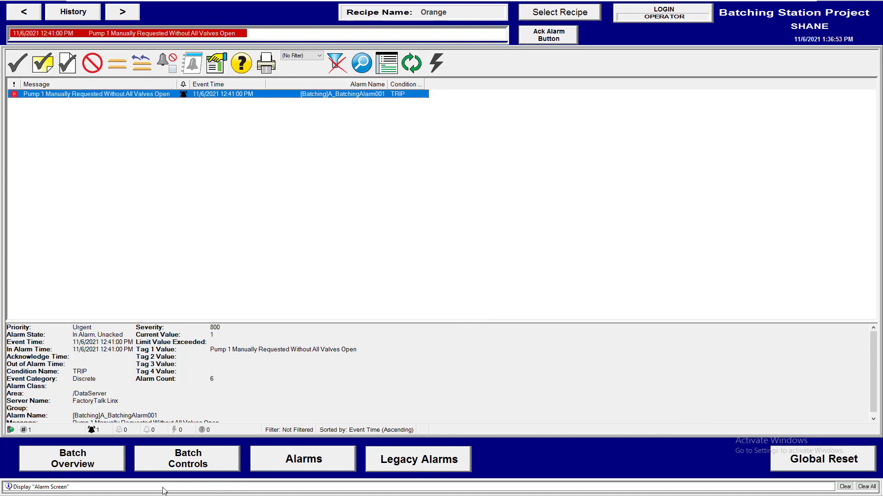
key(super)
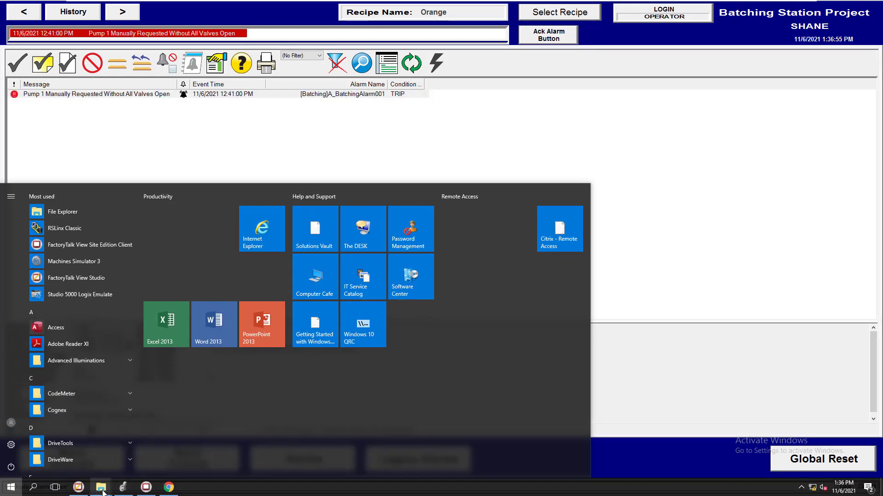
click(122, 487)
double_click(73, 294)
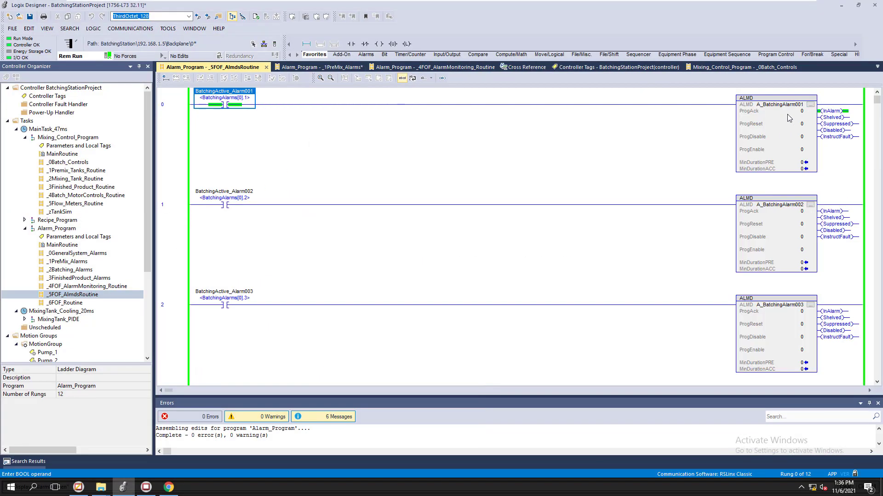
Examine the BatchingActive_Alarm001 contact and the configuration of the A_BatchingAlarm001 ALMD instruction in rung 0.
click(225, 106)
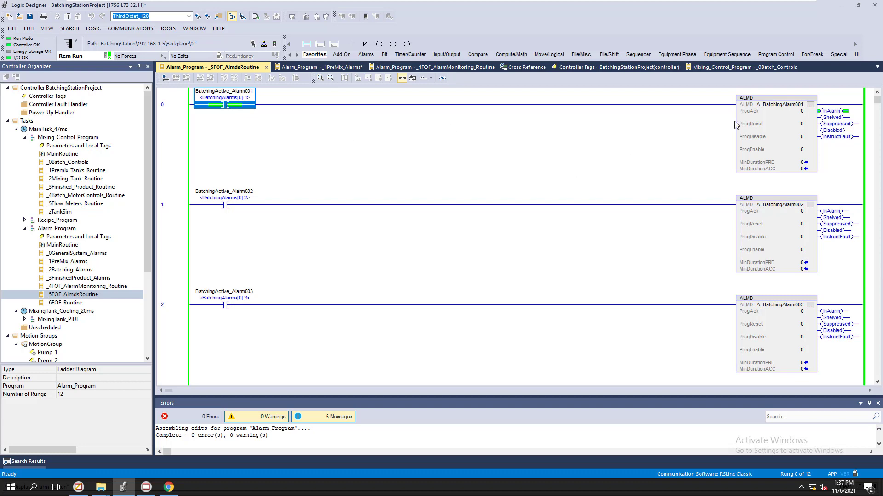
click(810, 104)
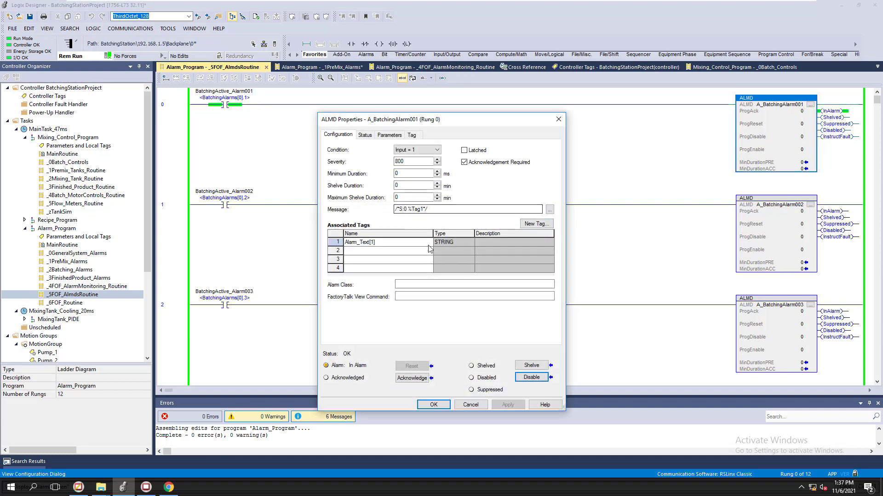
click(470, 404)
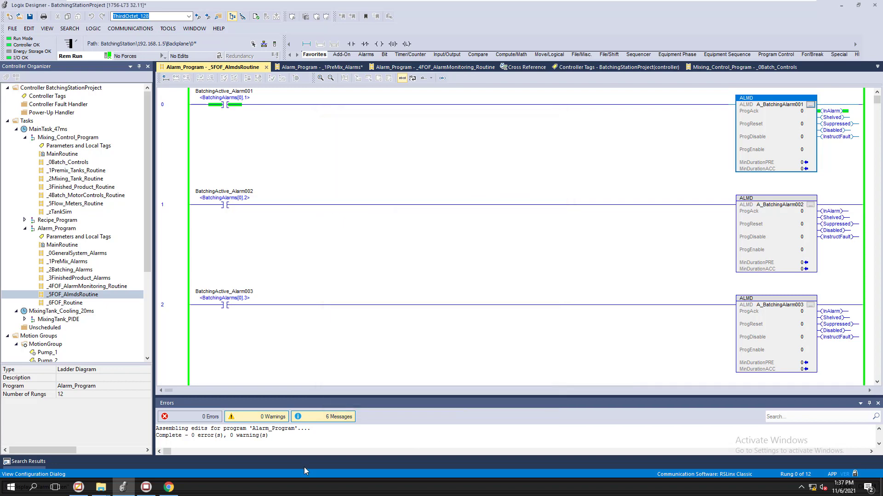
Switch to the running client, globally reset and acknowledge the Pump 1 alarm, and check the Legacy Alarms and Alarms screens.
click(146, 487)
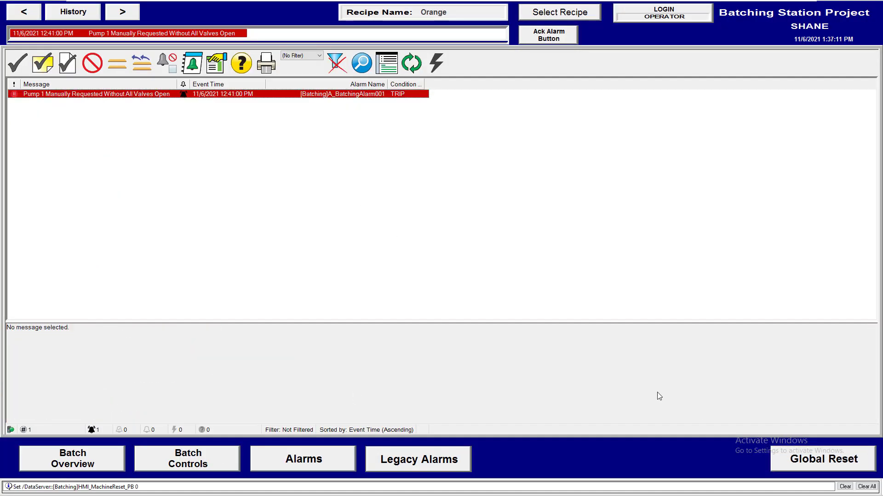
click(800, 462)
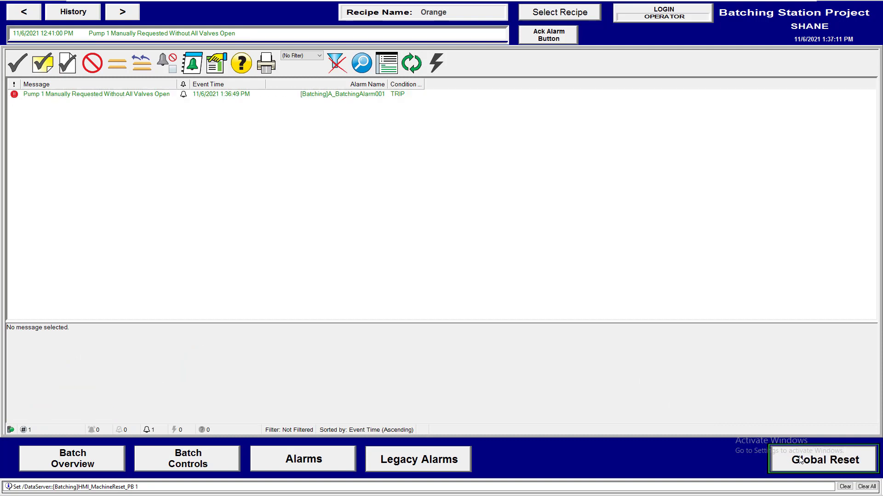
click(543, 39)
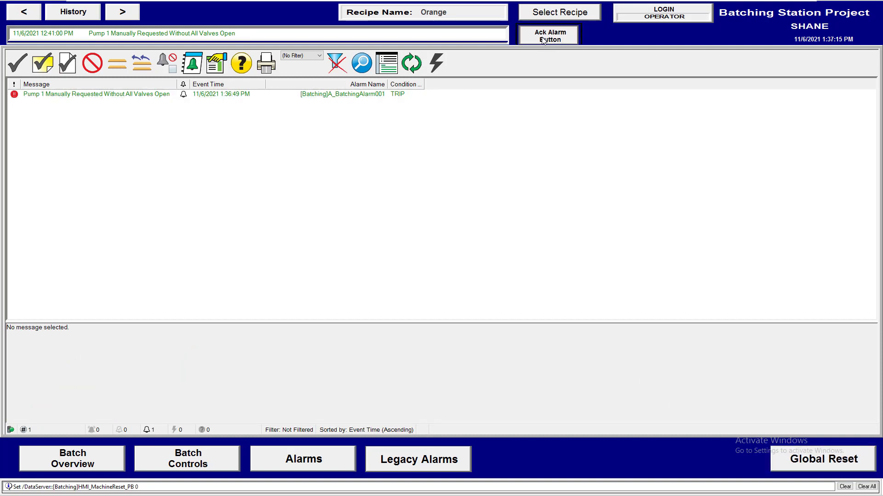
click(419, 460)
click(330, 467)
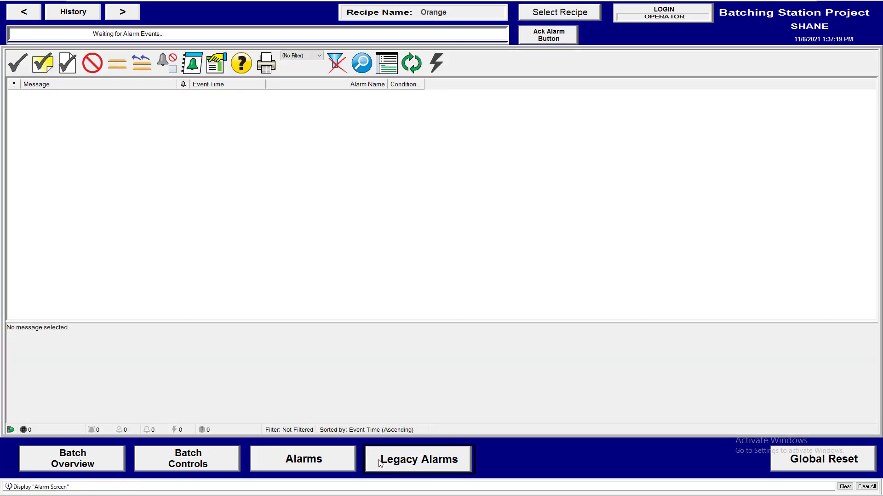
Switch to Logix Designer and cross-reference the BatchingActive_Alarm001 contact, opening rung 1 of the _4FOF_AlarmMonitoring_Routine.
key(super)
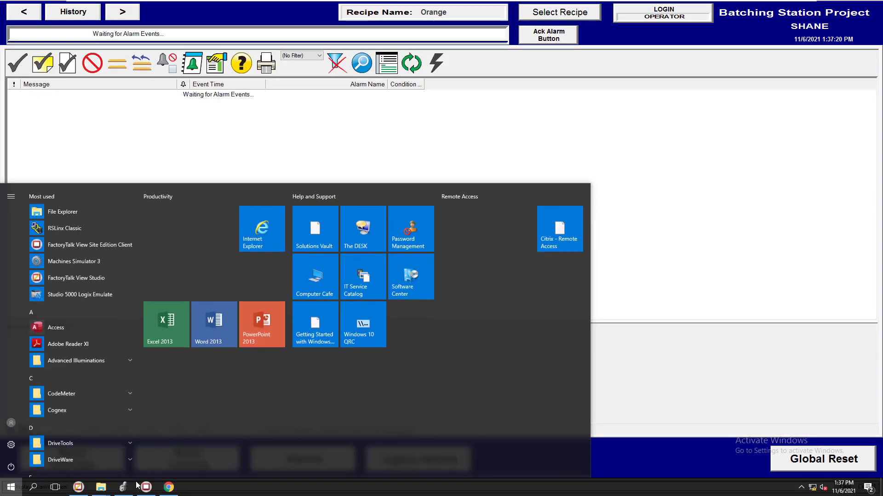
click(78, 487)
click(123, 487)
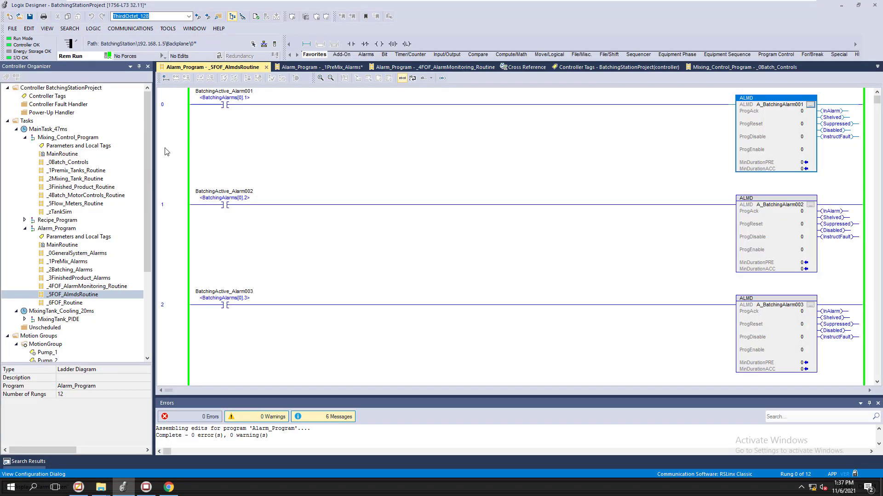
click(226, 95)
right_click(225, 95)
click(239, 115)
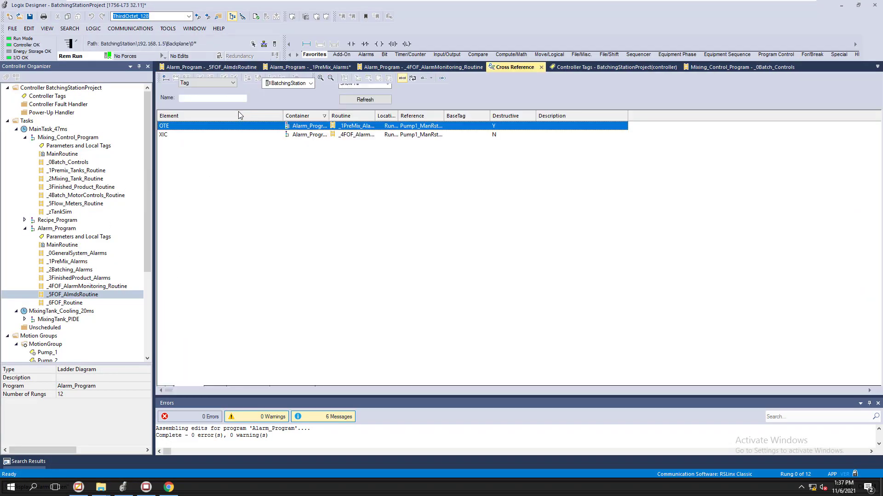
double_click(222, 134)
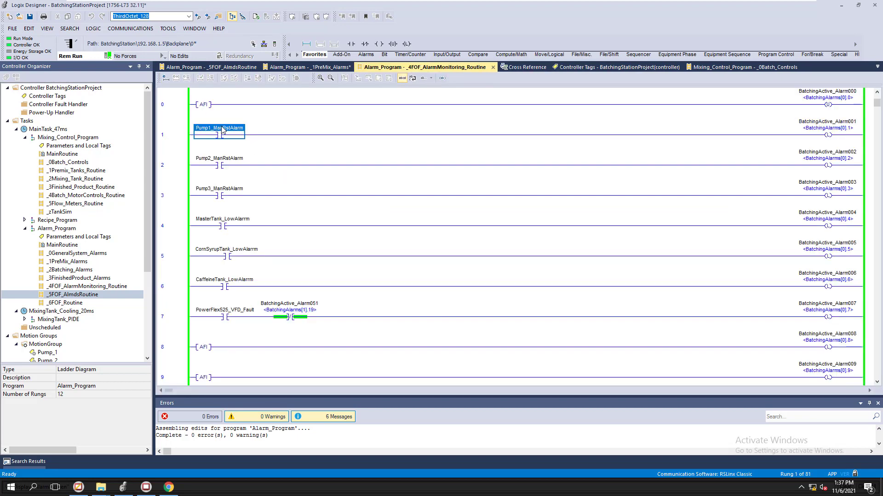
Cross-reference Pump1_ManRstAlarm to its OTE in the _1PreMix_Alarms routine and toggle the Pump1_ManualRequest bit in rung 0.
right_click(222, 130)
click(248, 160)
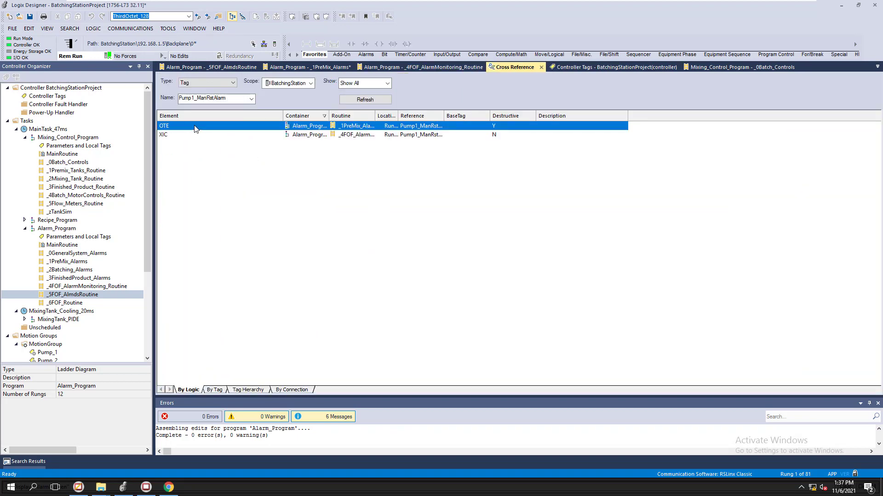
double_click(195, 128)
click(225, 126)
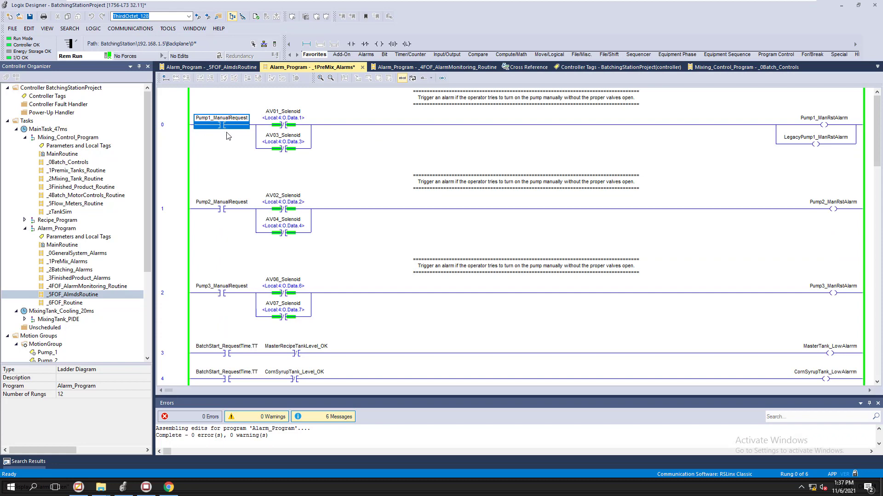
Switch back to the running client and compare how the Pump 1 alarm is presented on the Alarms and Legacy Alarms screens.
click(146, 487)
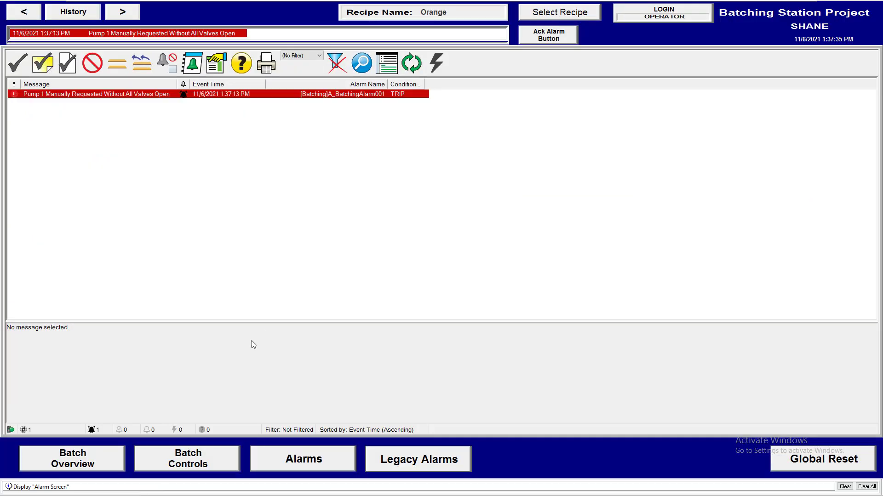
click(383, 457)
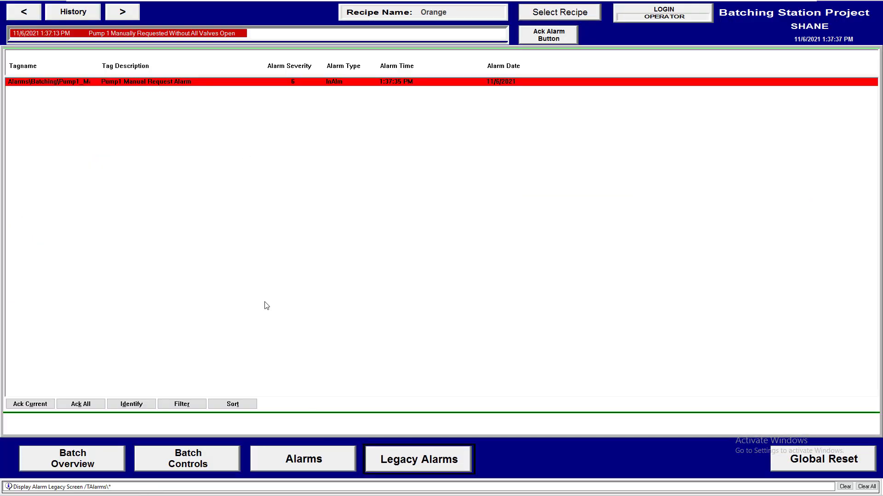
click(323, 458)
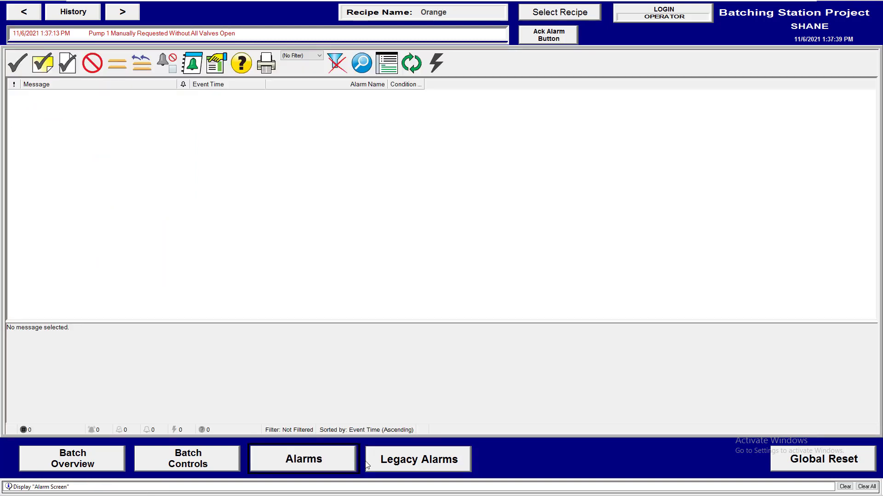
click(411, 462)
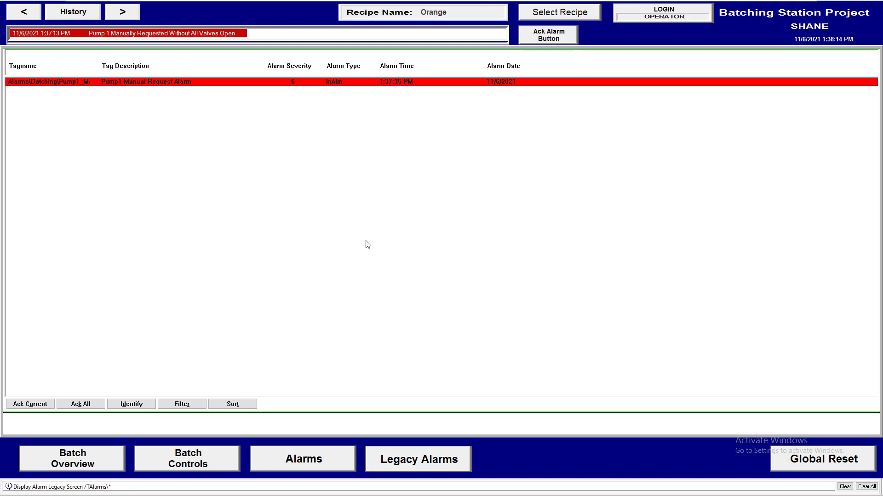
click(332, 471)
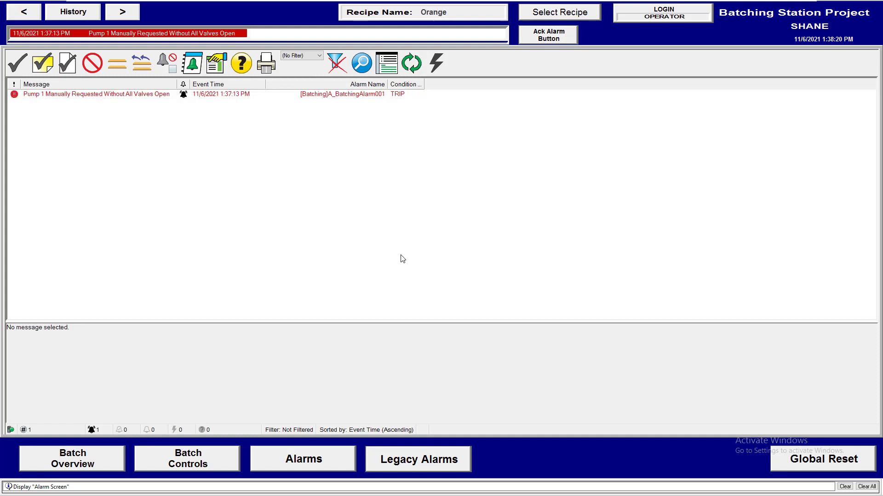
click(437, 461)
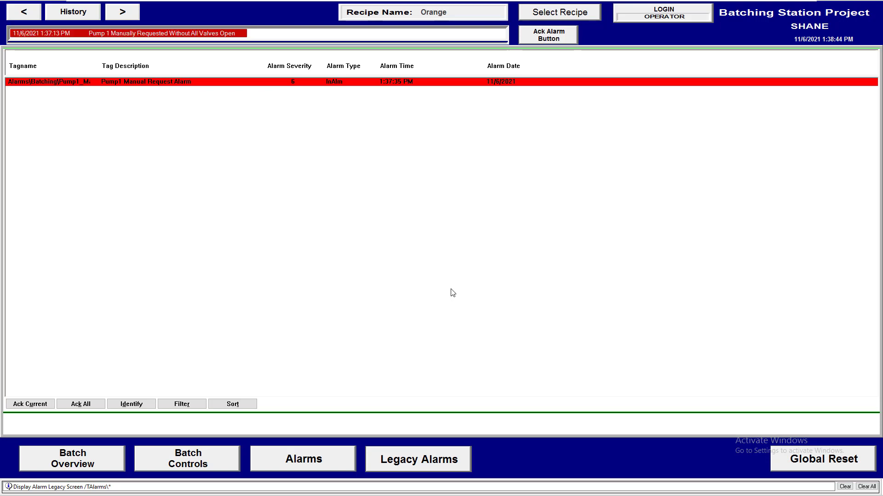
click(324, 458)
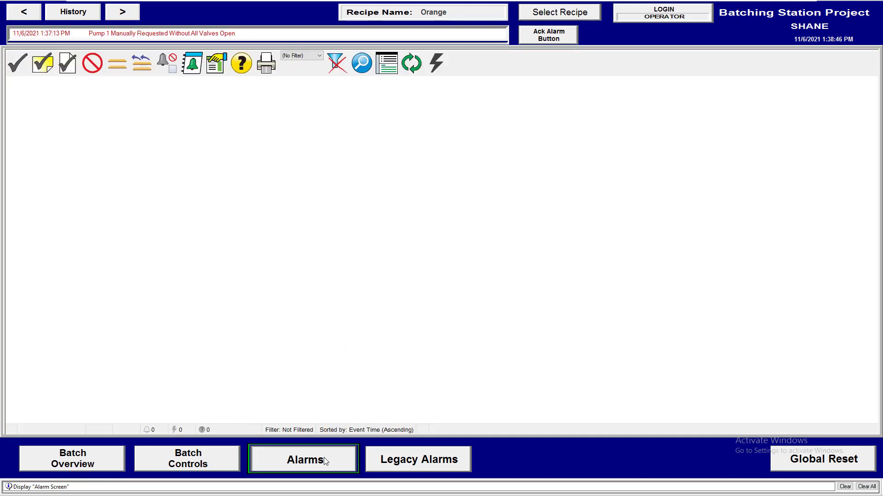